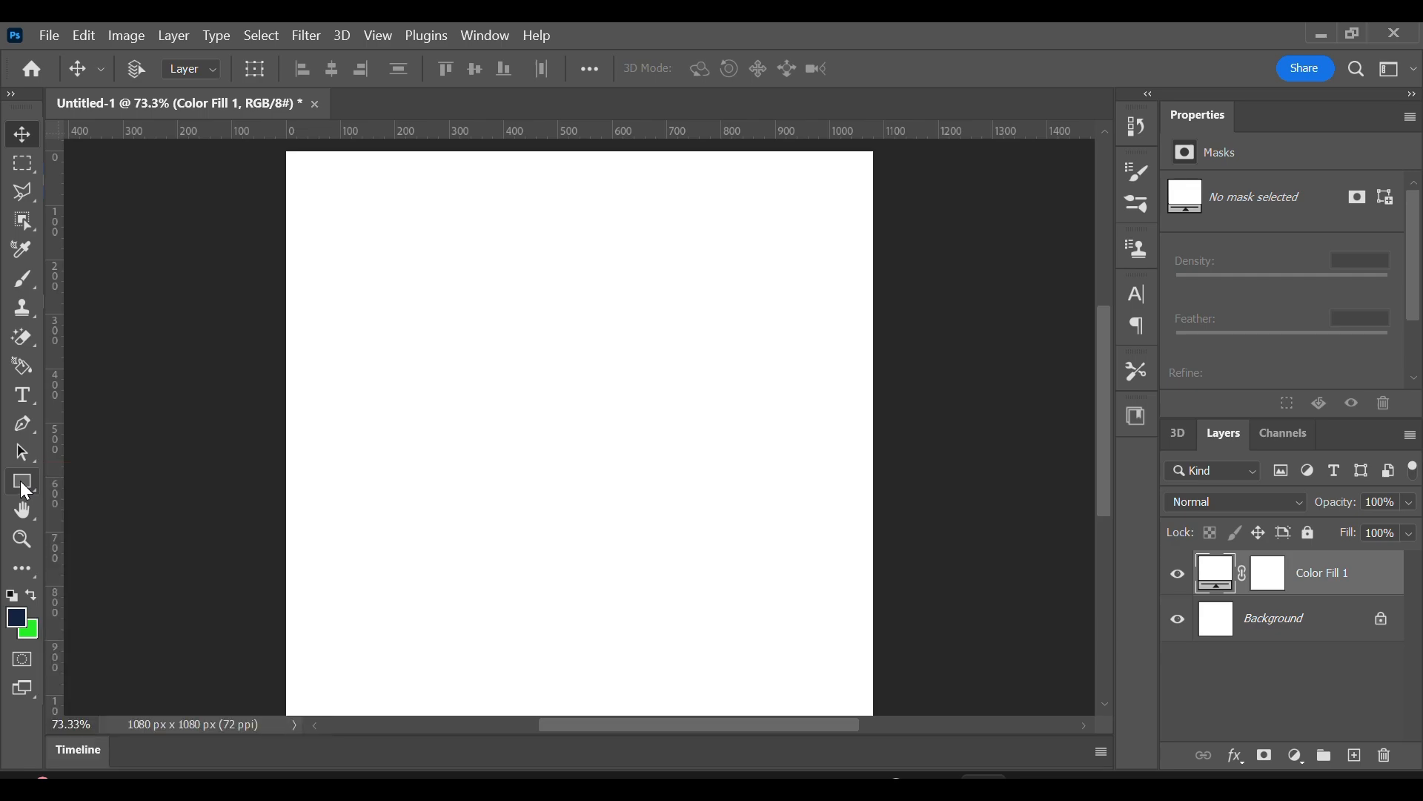
Draw a rounded rectangle about 747 by 527 px that extends past the canvas's upper-right corner.
click(21, 482)
click(67, 483)
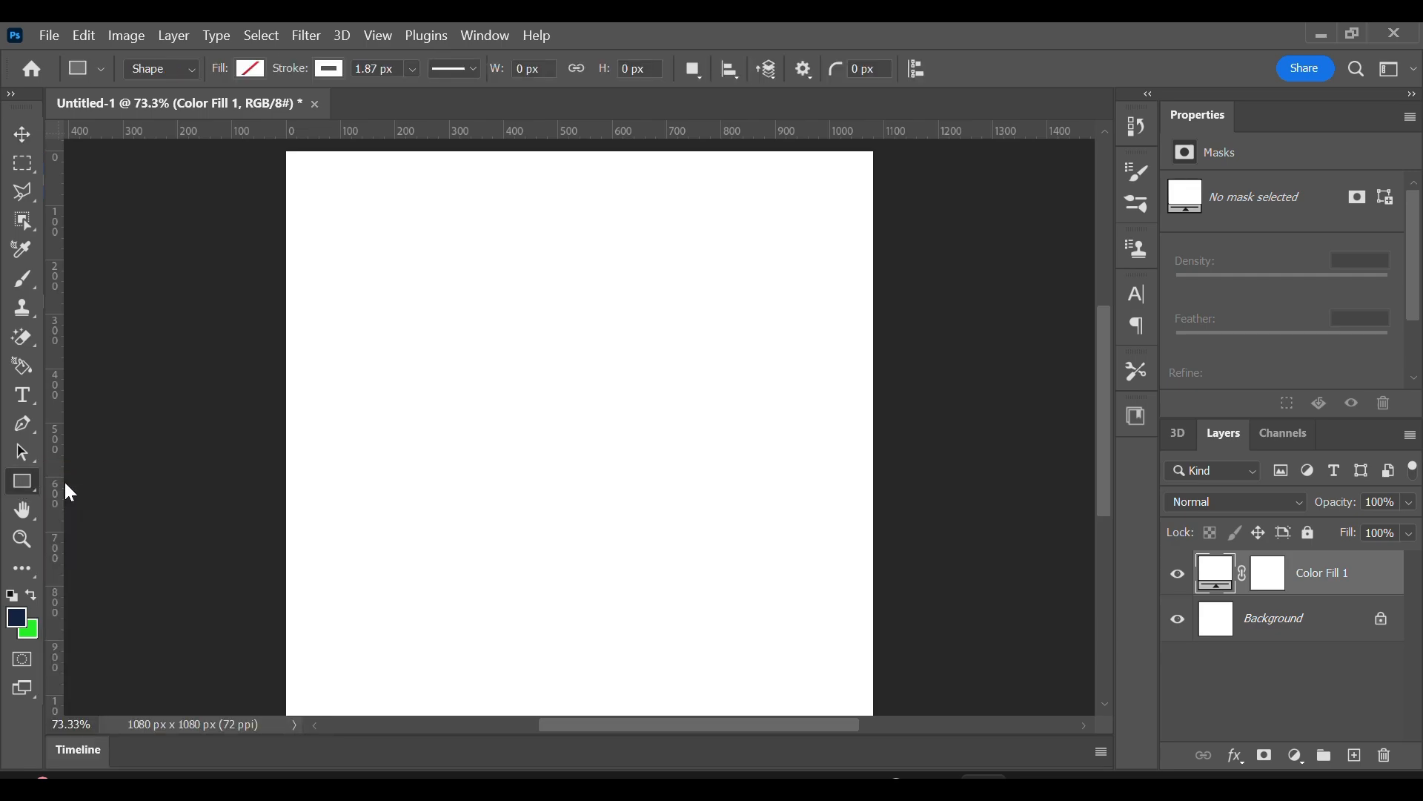
scroll(745, 298, up, 1)
drag(536, 175, 914, 435)
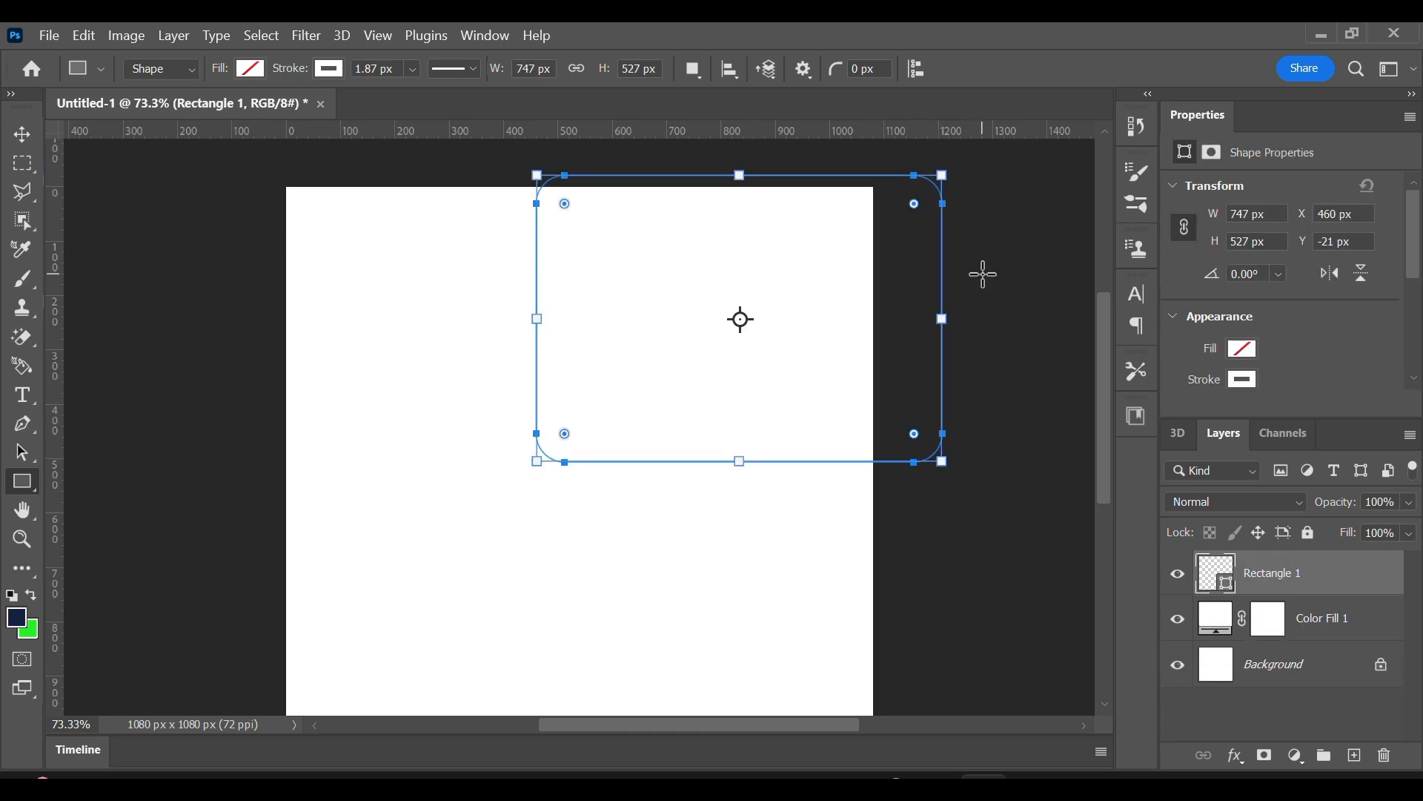
click(983, 274)
click(779, 391)
Fill the rounded rectangle with a light blue colour.
click(250, 69)
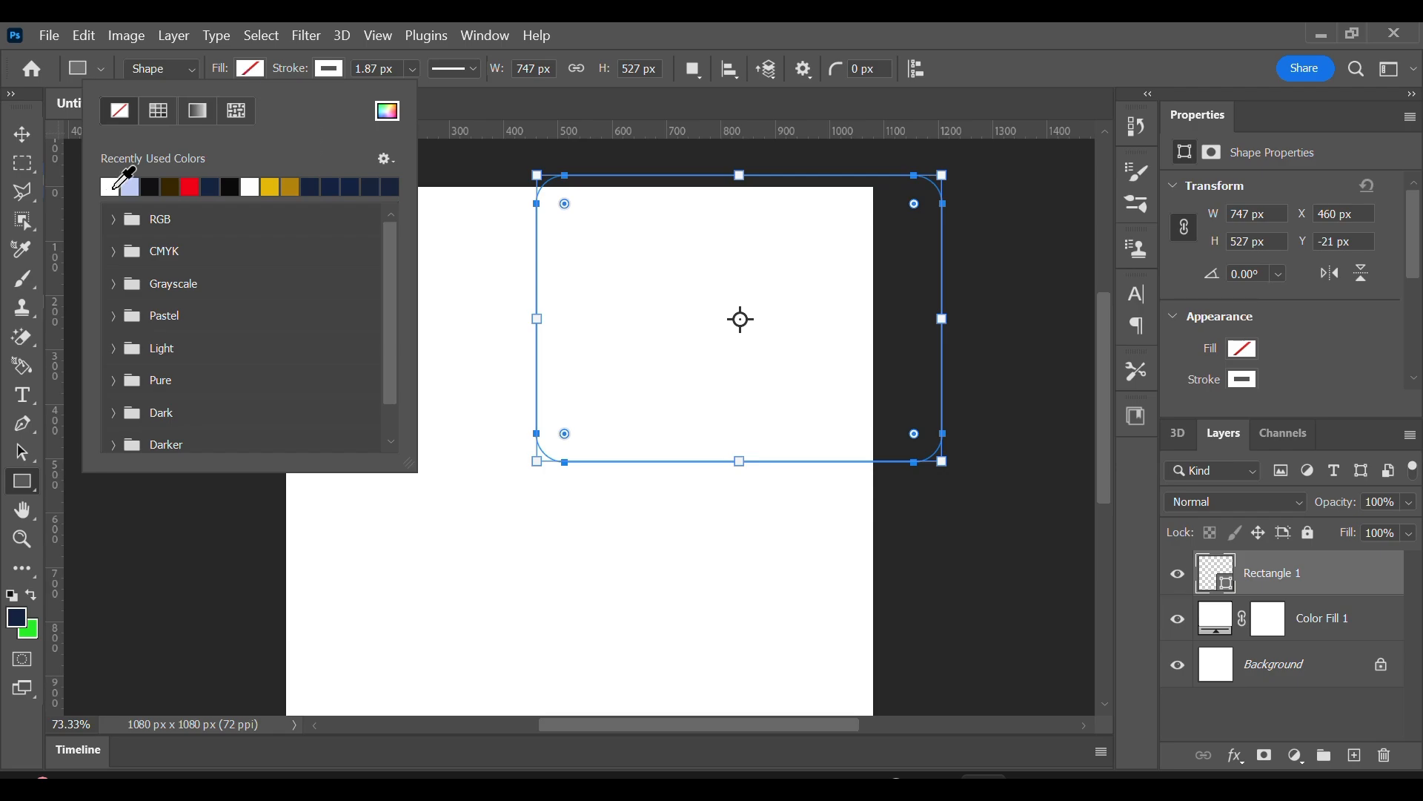
click(387, 111)
click(975, 286)
click(1289, 280)
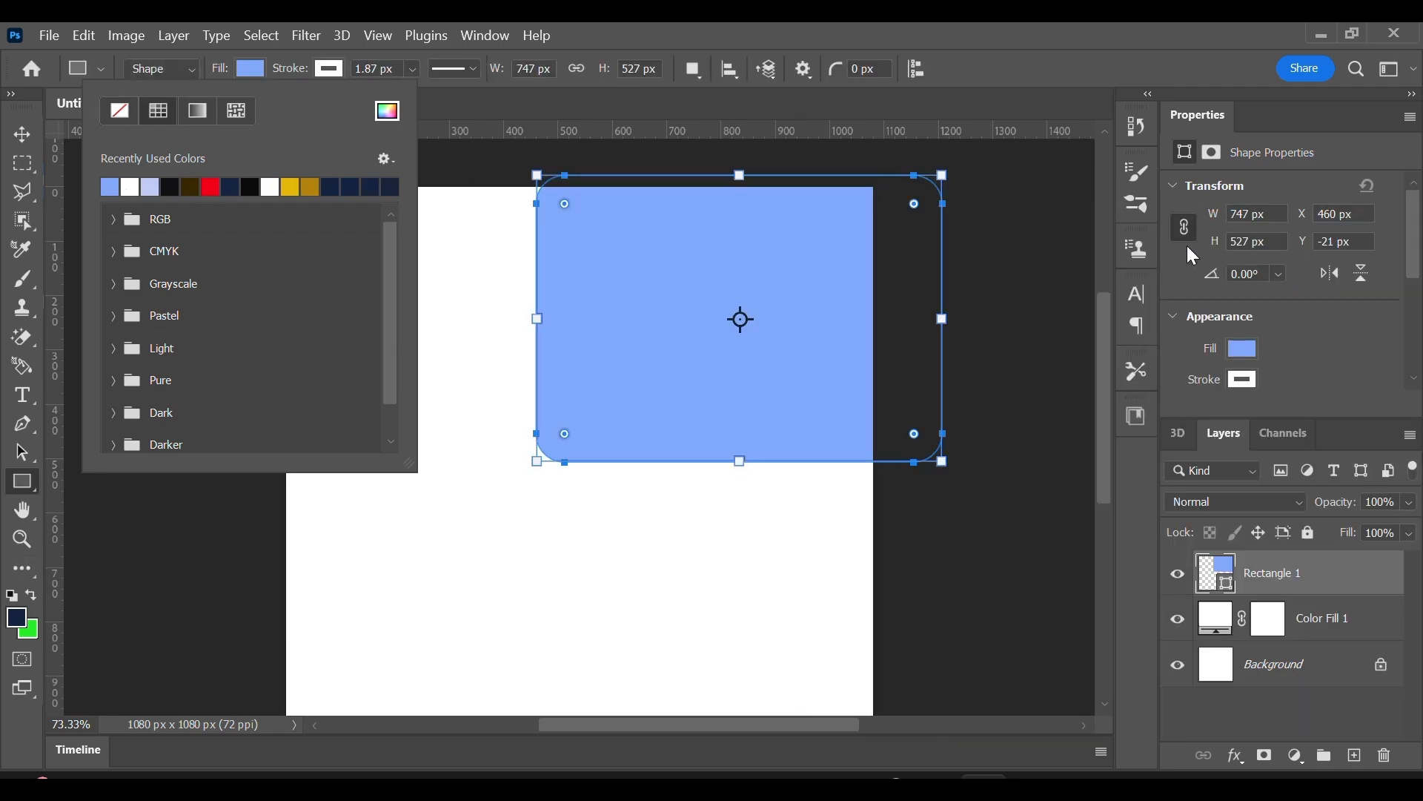
Rotate the blue rectangle by about 37.7° and shift it up over the canvas's upper-right corner.
click(22, 134)
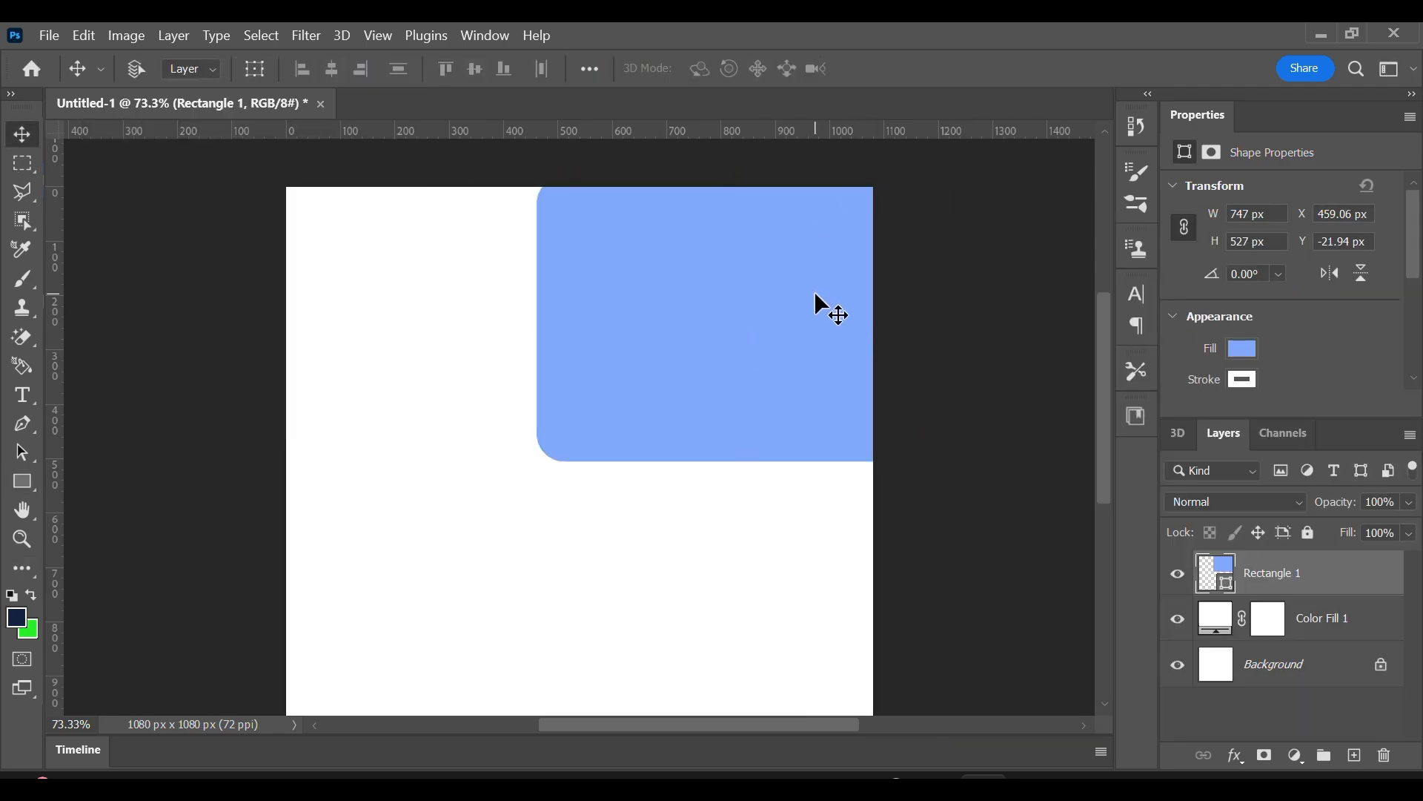
key(ctrl+t)
drag(971, 193, 982, 358)
drag(777, 355, 799, 315)
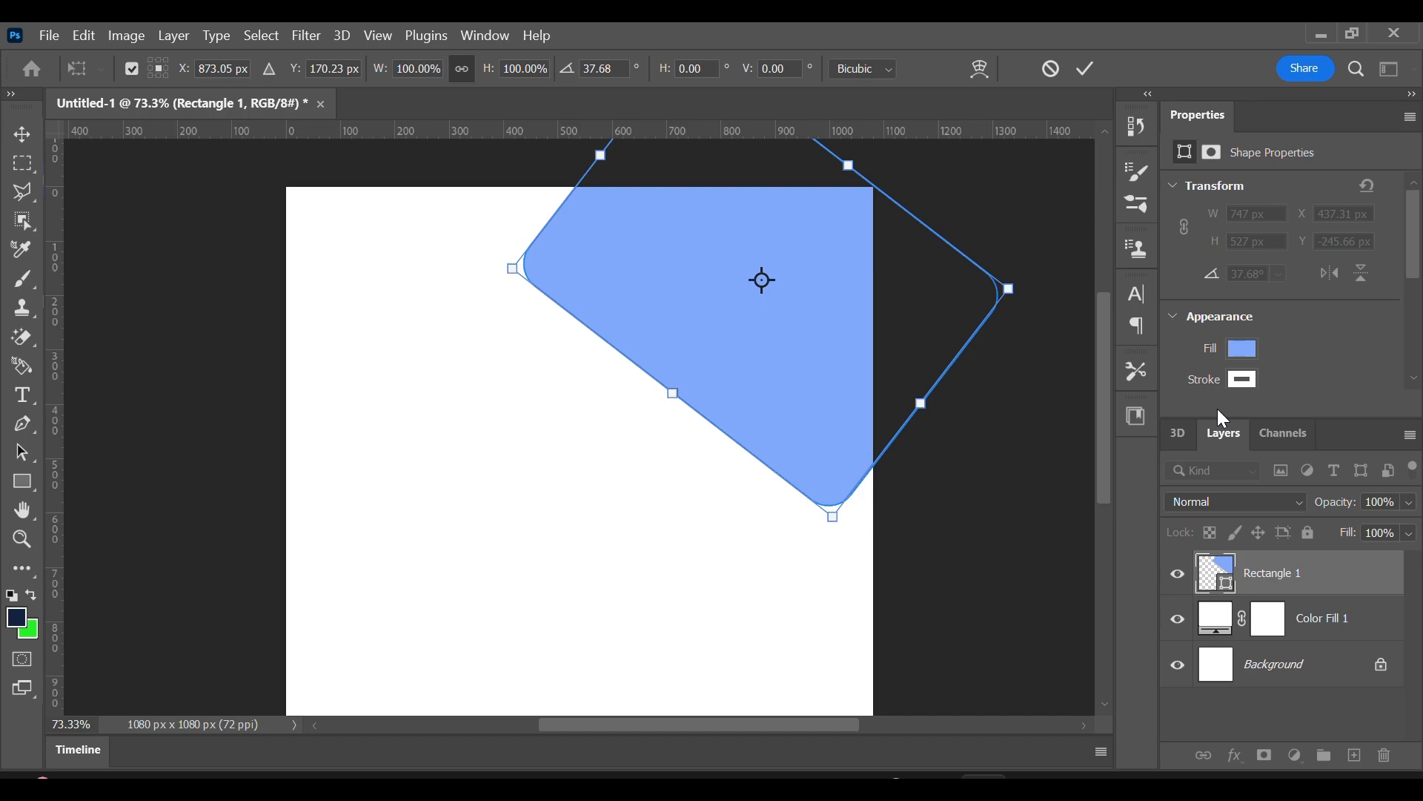
Apply the rotation and set the rectangle's lower-left corner radius to 0 px, leaving the others rounded.
scroll(1292, 267, down, 3)
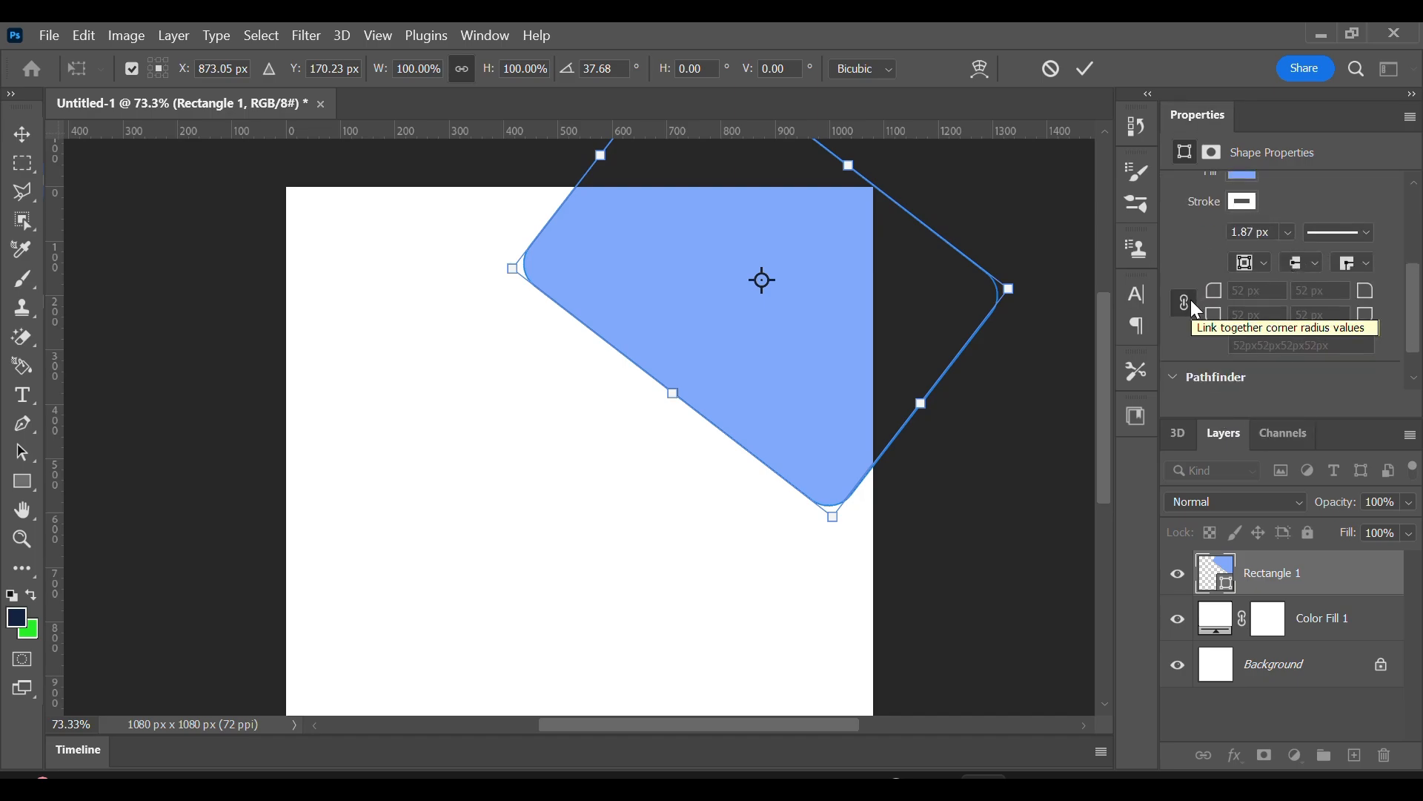
scroll(1182, 302, down, 1)
click(1086, 69)
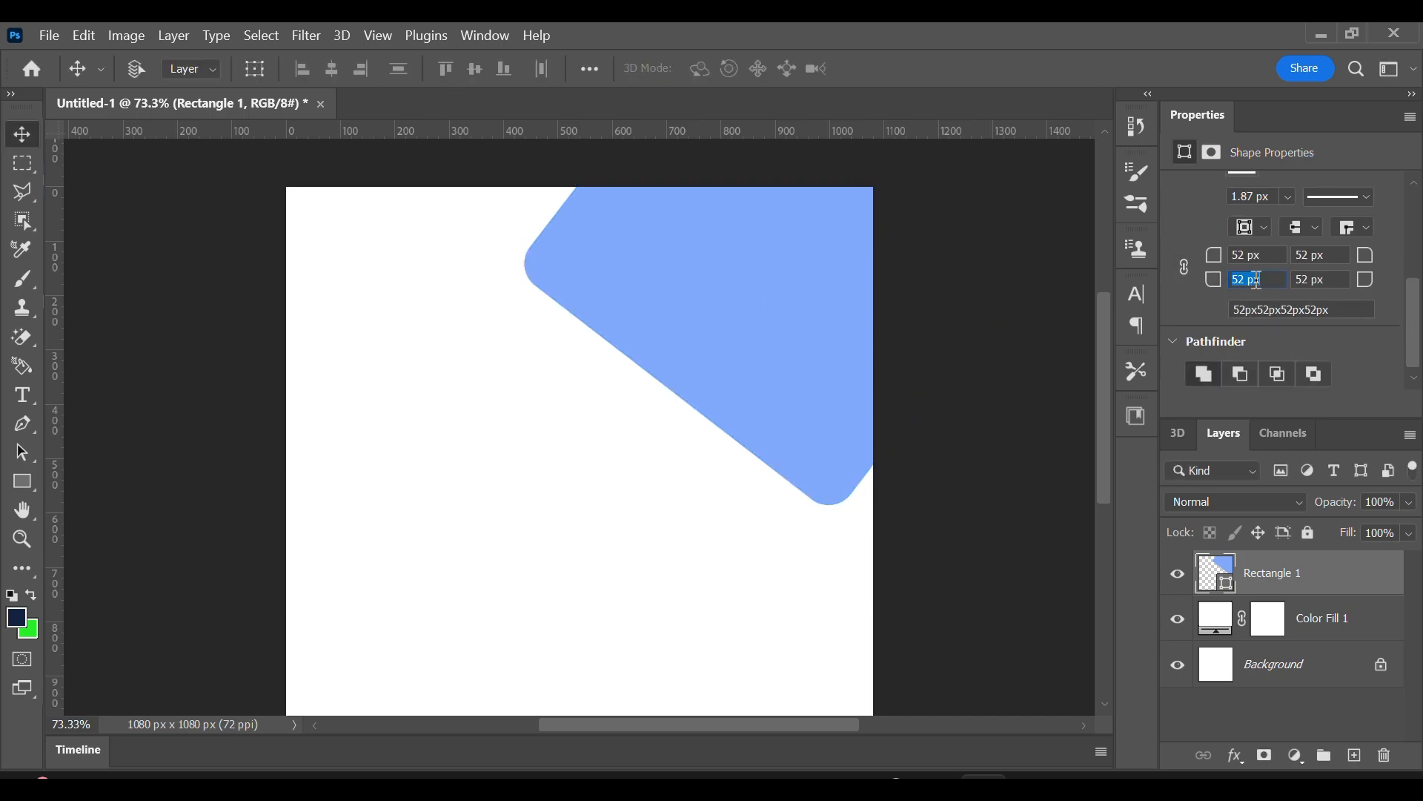
text(0)
key(Return)
Transform the blue rectangle to about 1068 by 754 px at about 44.6°, covering the canvas's upper-right area.
key(ctrl+t)
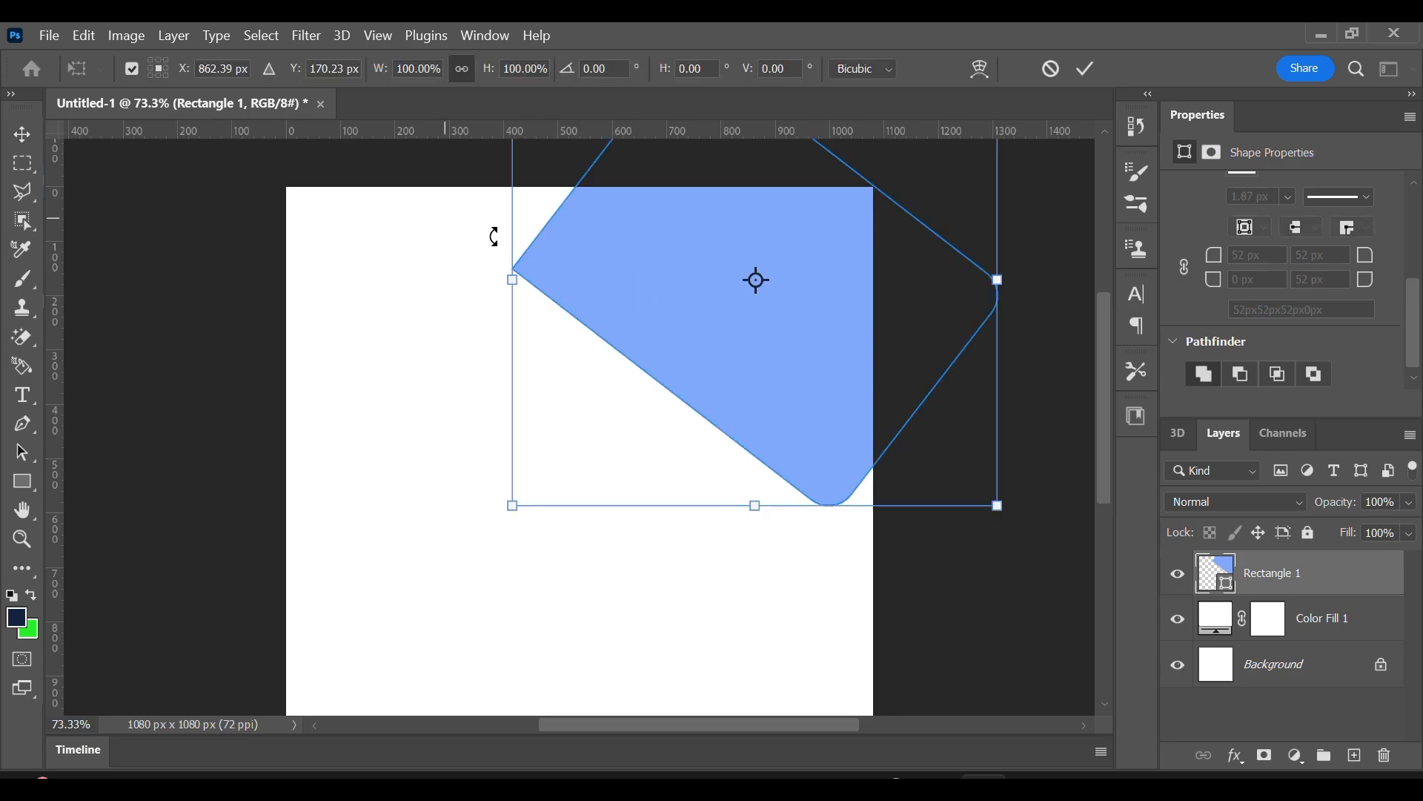
drag(513, 273, 311, 172)
drag(560, 264, 644, 222)
click(1086, 69)
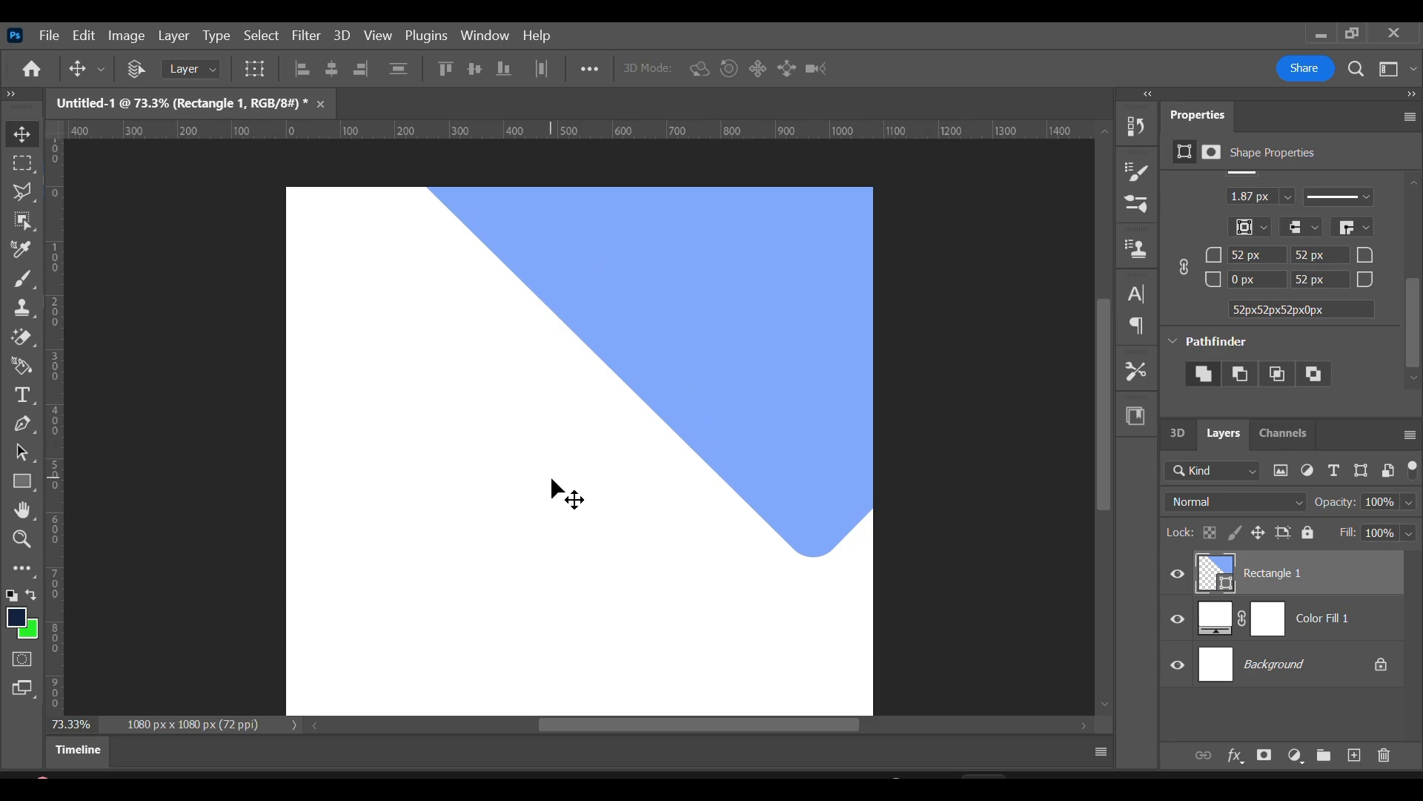
Draw a triangle about 515 by 331 px at the canvas's lower edge with the Pen tool and nudge it down.
scroll(552, 479, down, 1)
click(24, 421)
scroll(546, 540, down, 1)
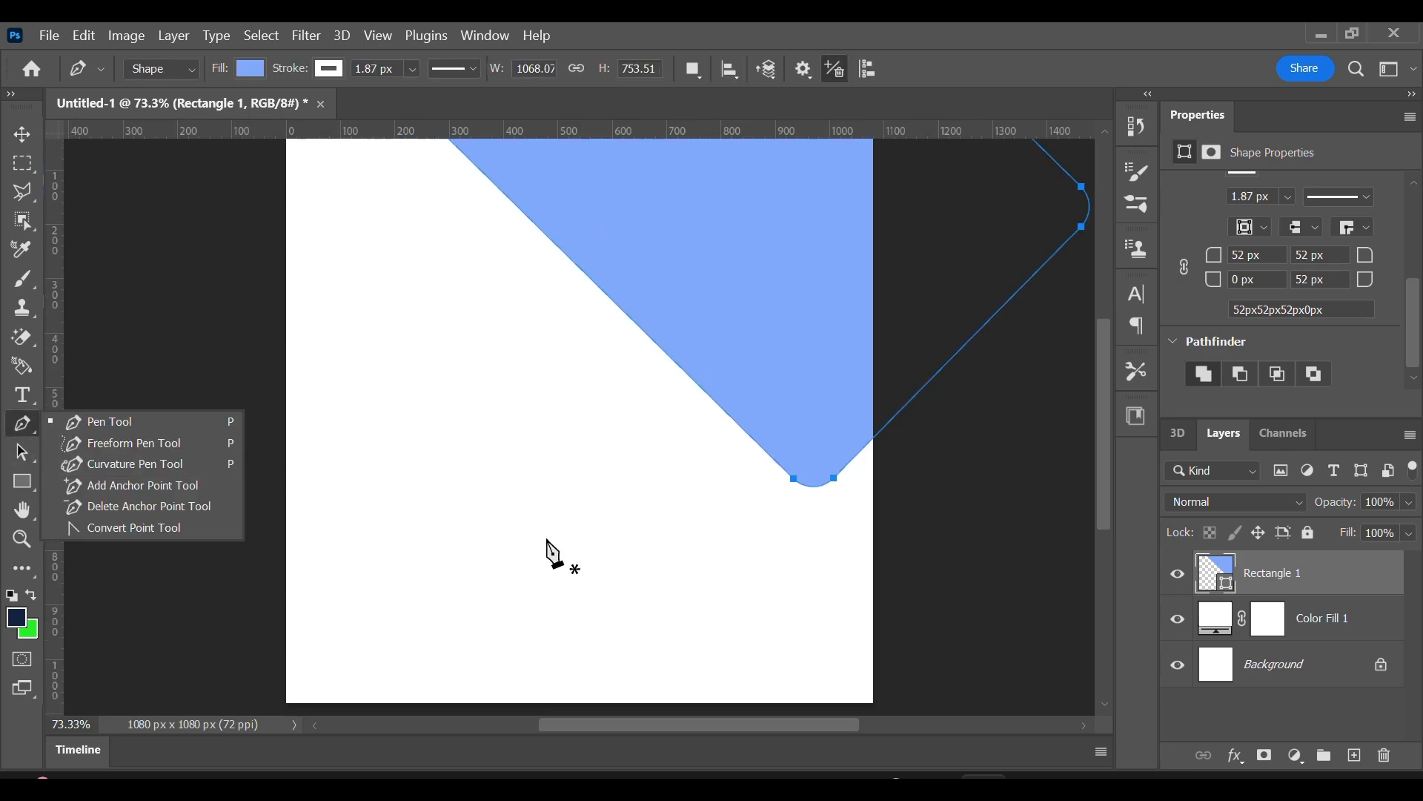
scroll(547, 542, down, 1)
click(105, 420)
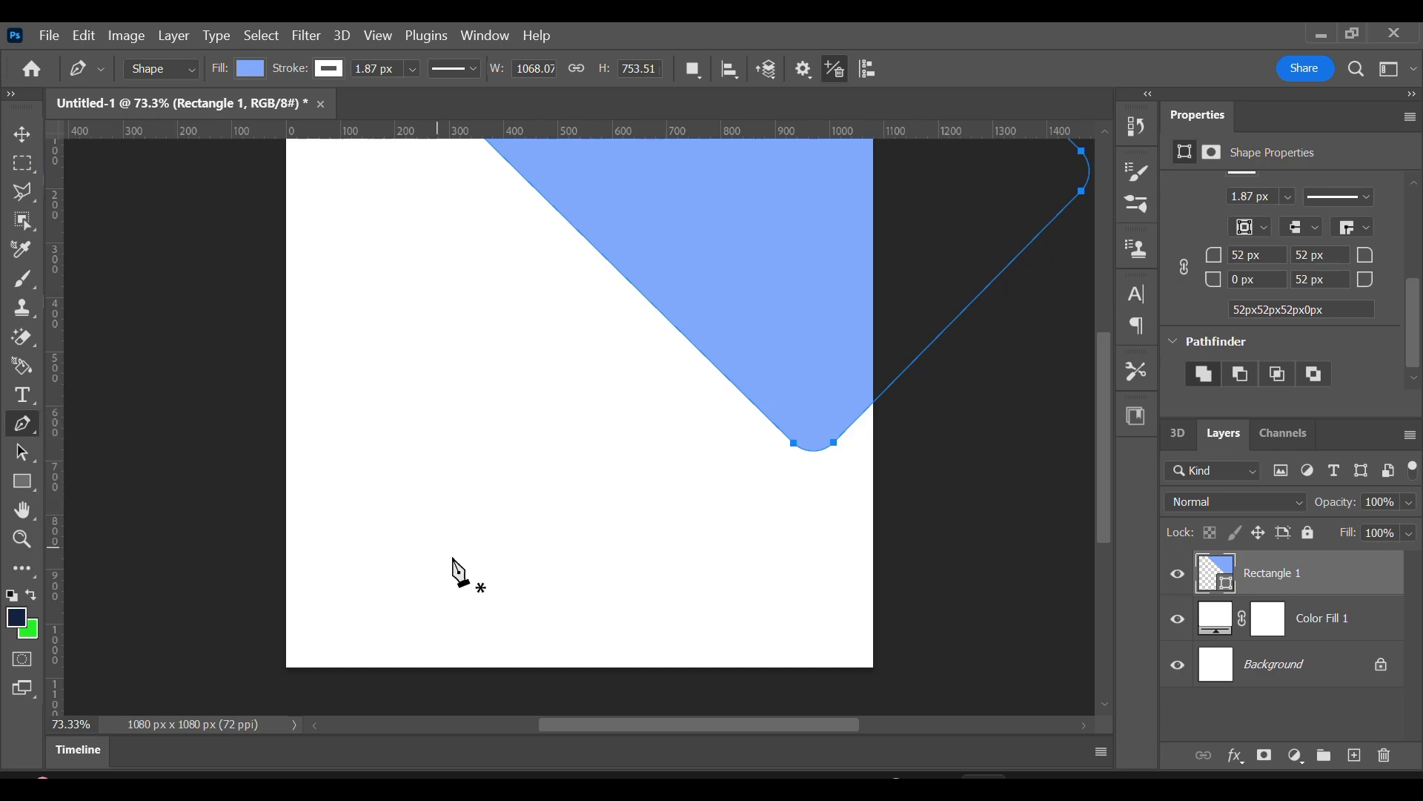
click(444, 661)
click(576, 493)
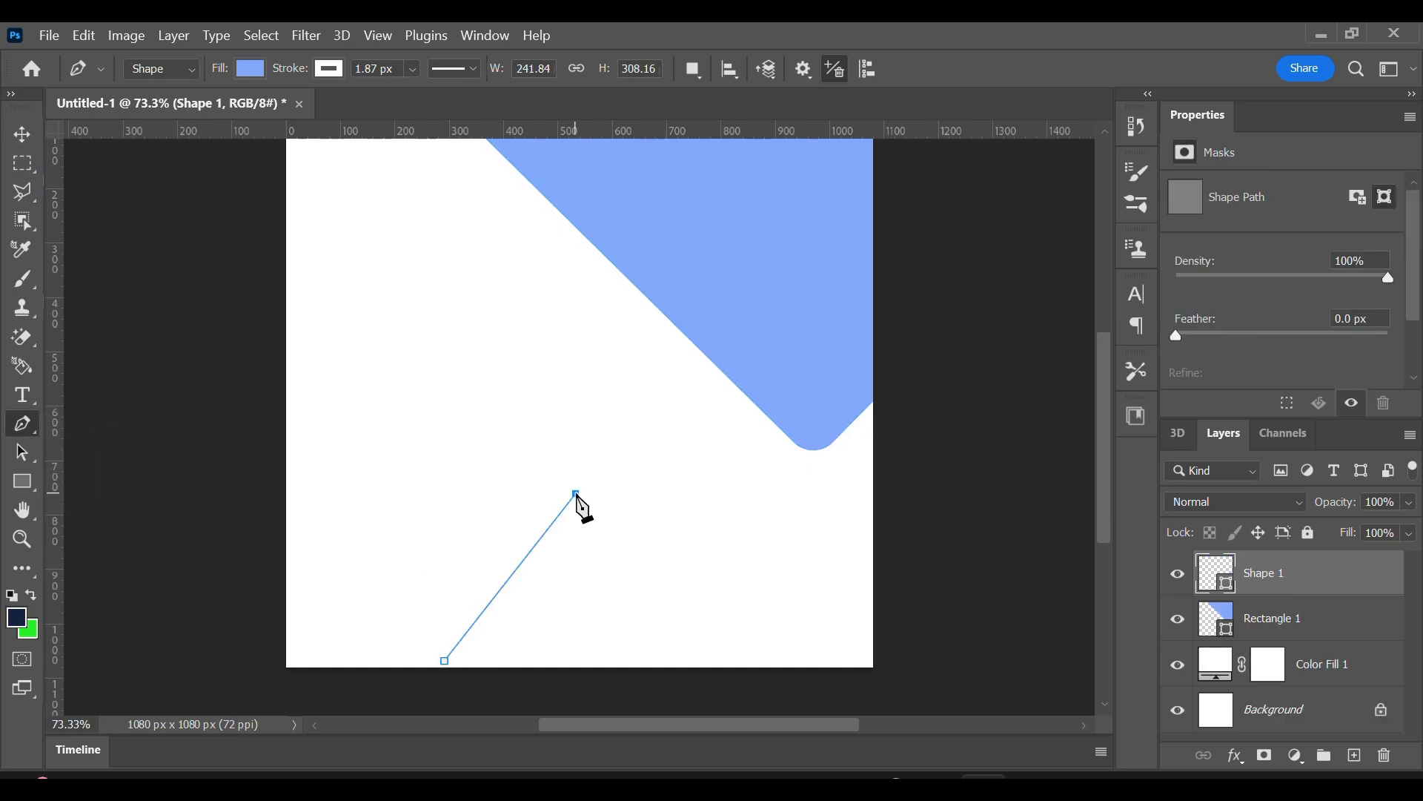
click(722, 663)
click(442, 674)
click(444, 661)
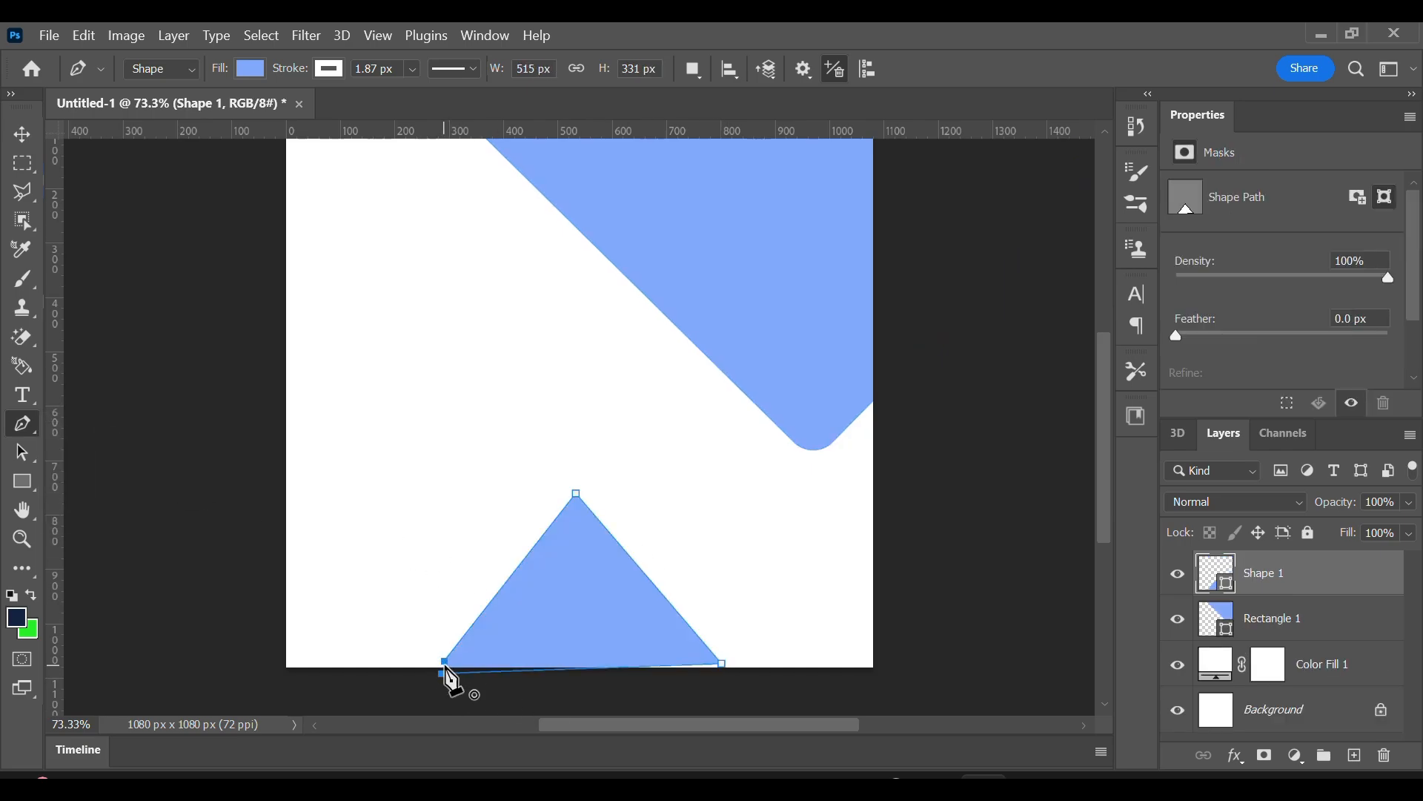
click(444, 661)
key(v)
drag(611, 602, 614, 614)
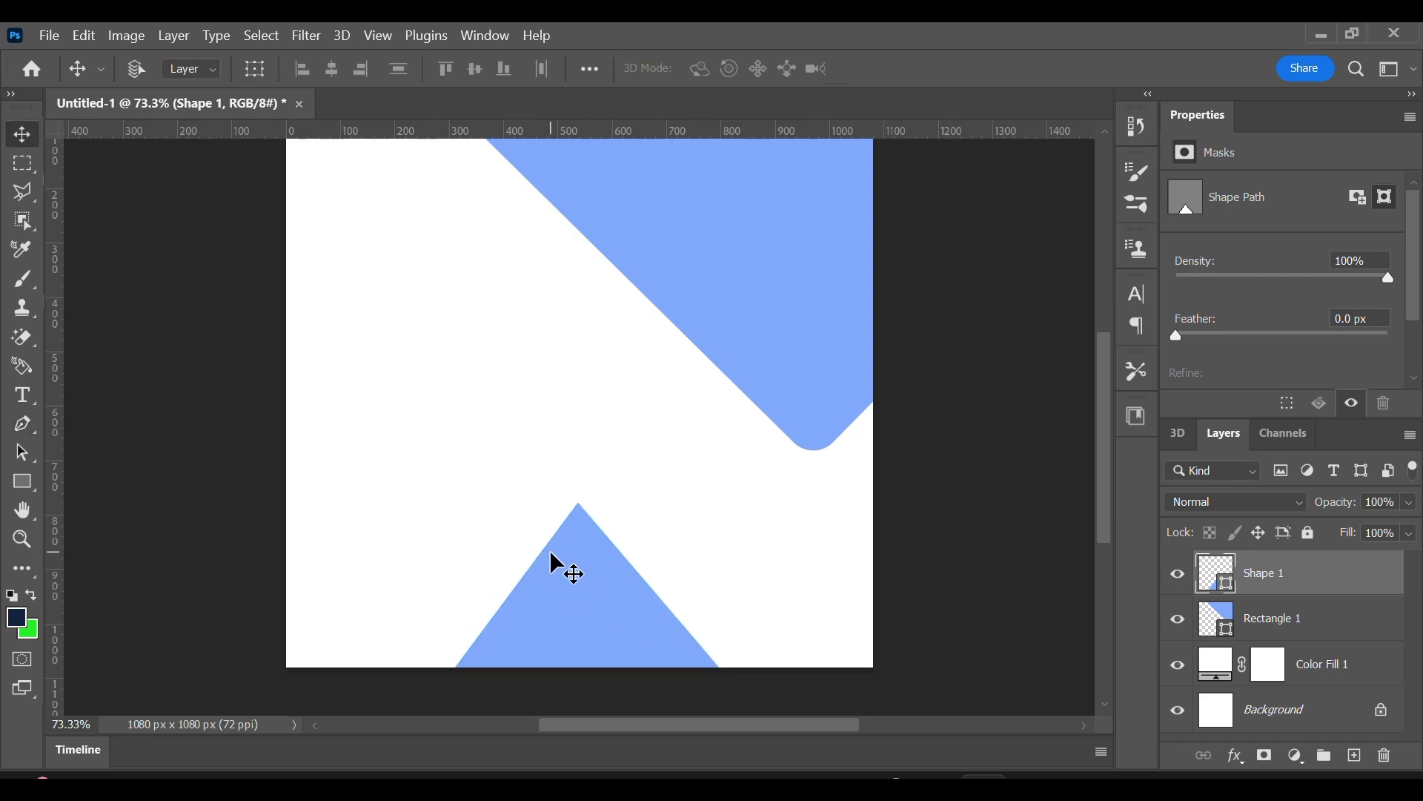
Reshape the triangle to about 548 by 376 px by moving its corner points and remove its stroke.
click(22, 423)
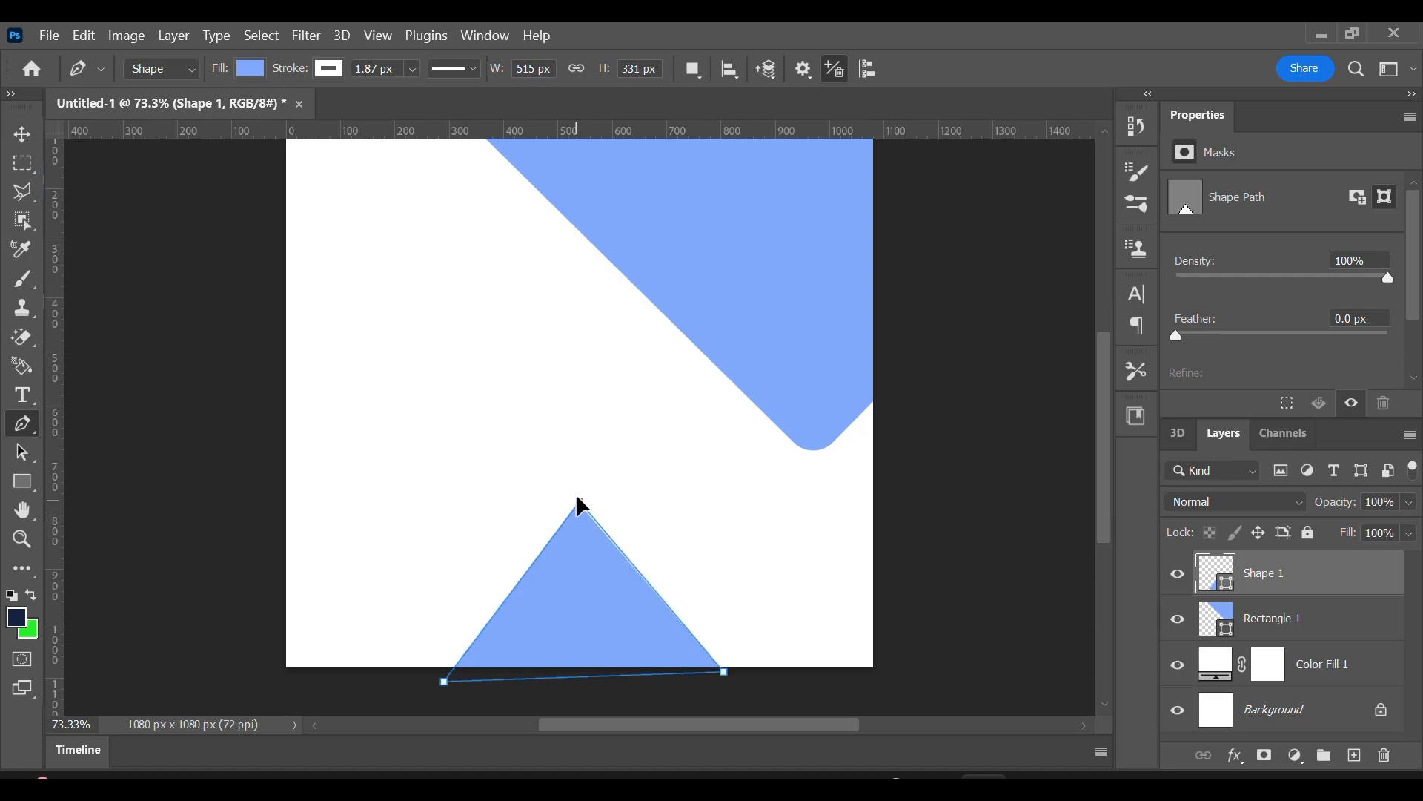
click(579, 503)
key(ctrl+z)
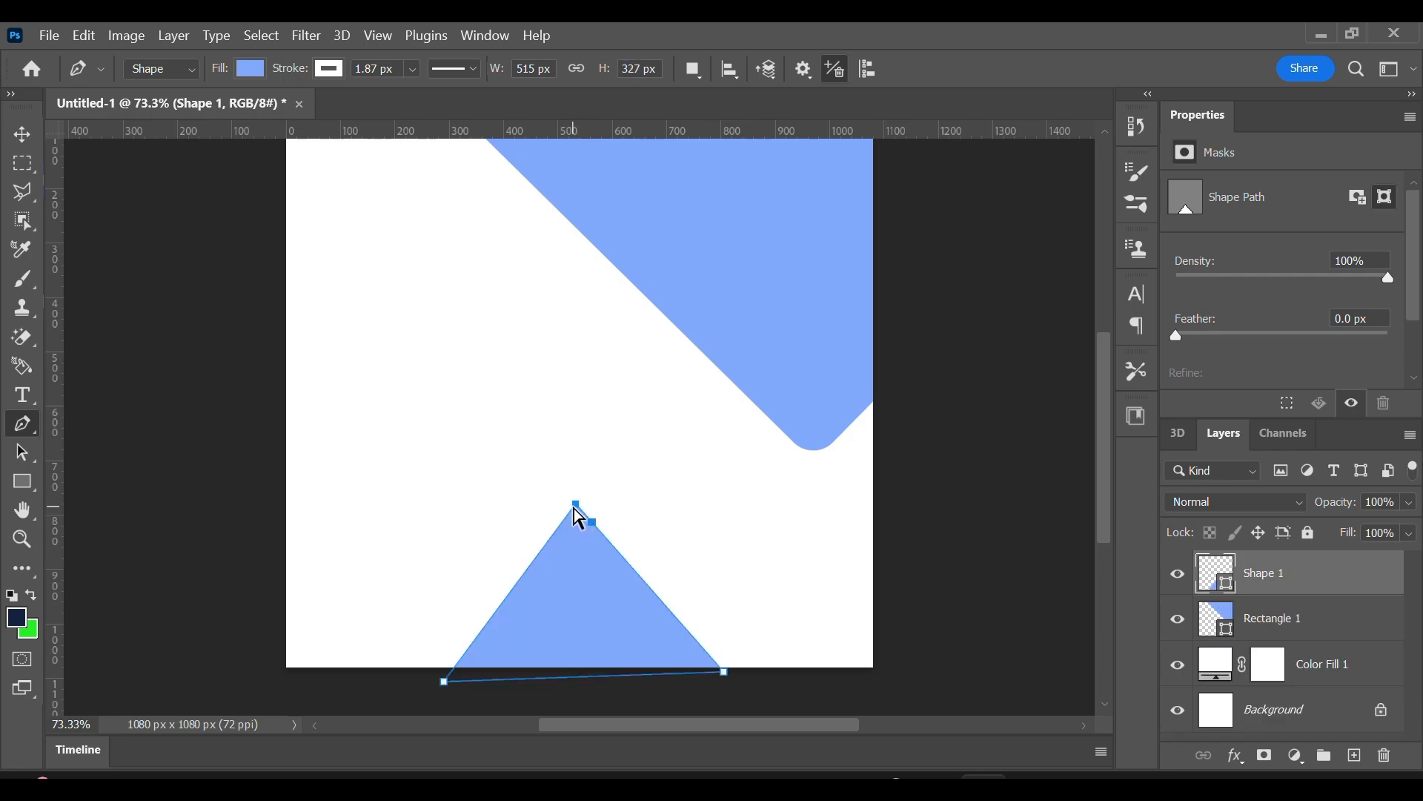
drag(576, 506, 582, 470)
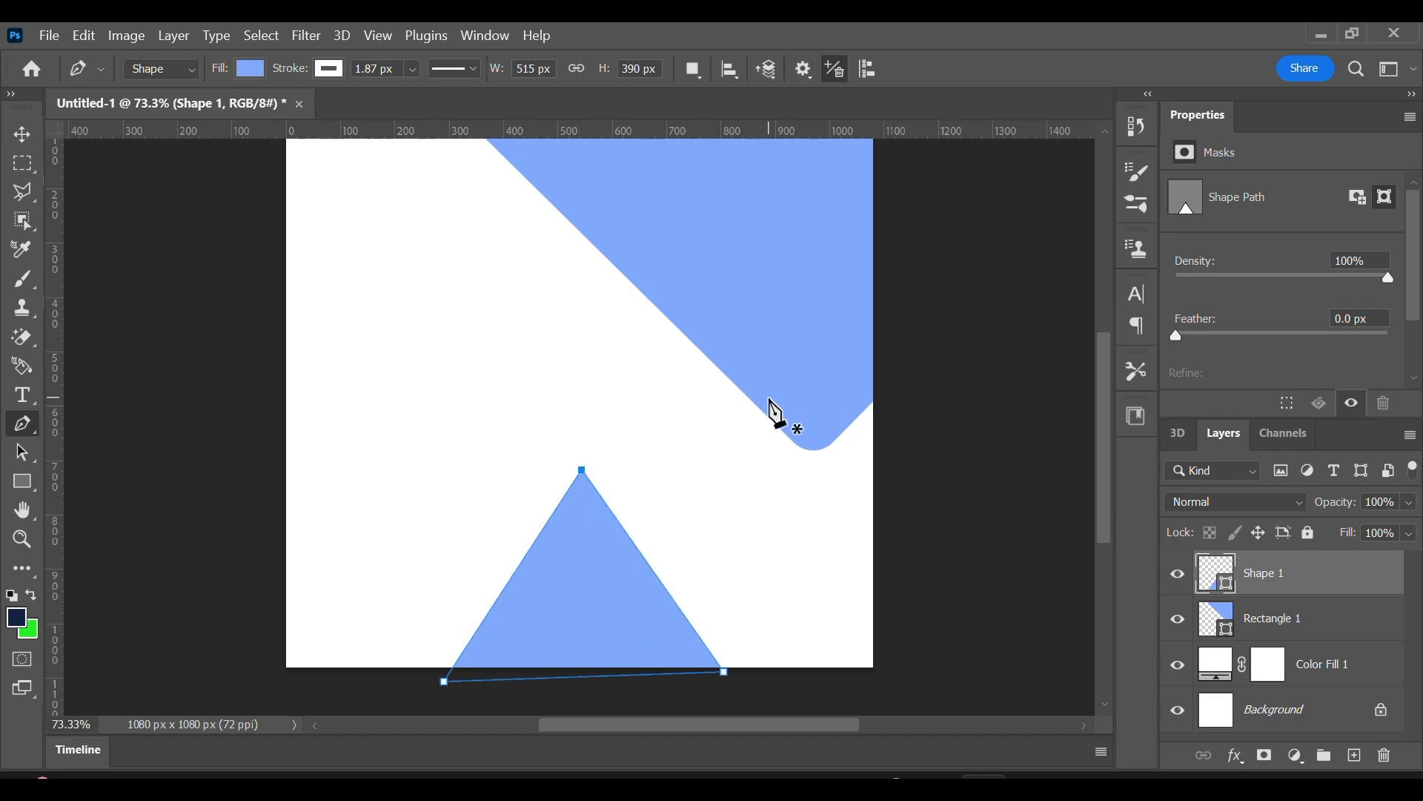
drag(444, 681, 426, 678)
drag(724, 672, 729, 674)
drag(592, 476, 584, 476)
click(329, 69)
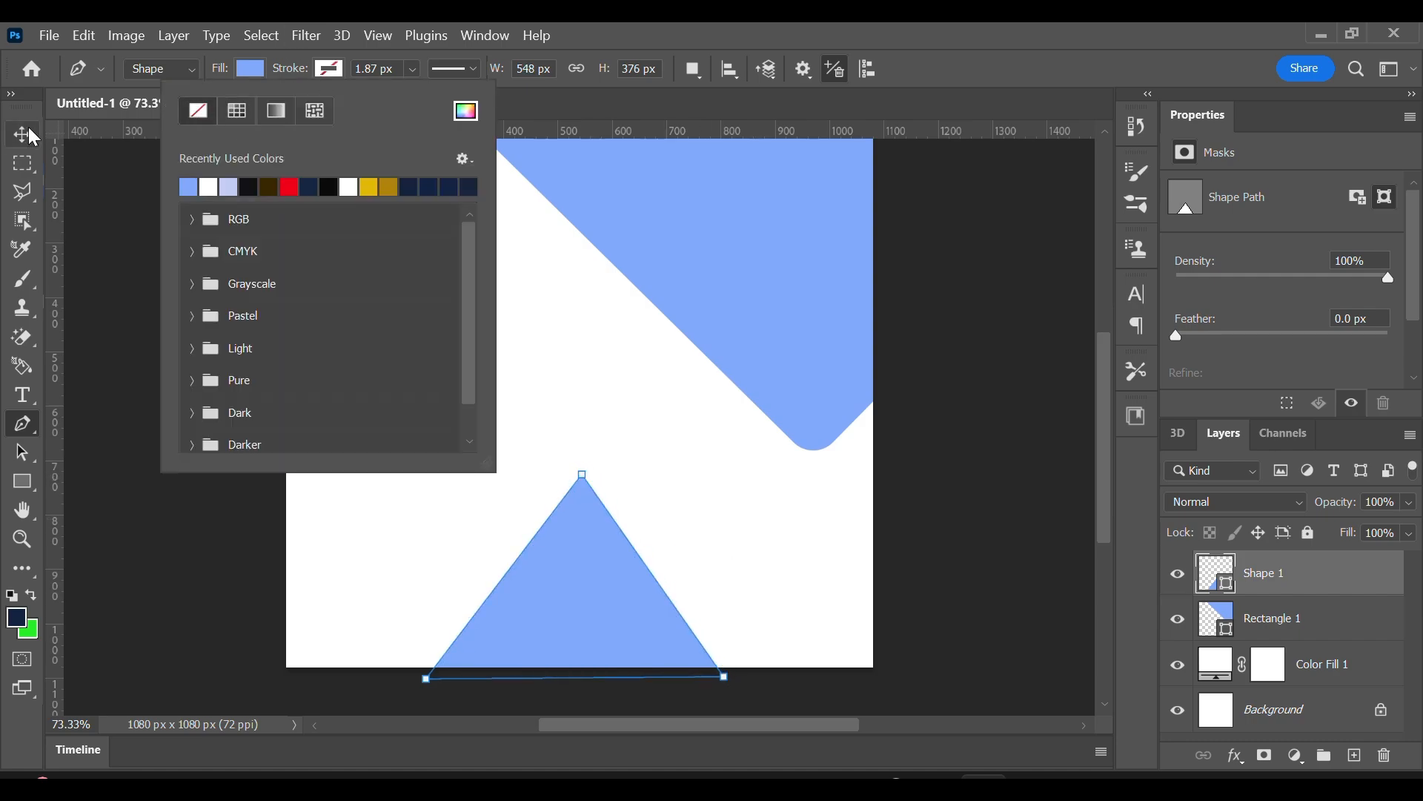
Draw a 335 by 335 px square and move it above the triangle, to about X 504, Y 351 px.
click(30, 485)
drag(607, 236, 789, 419)
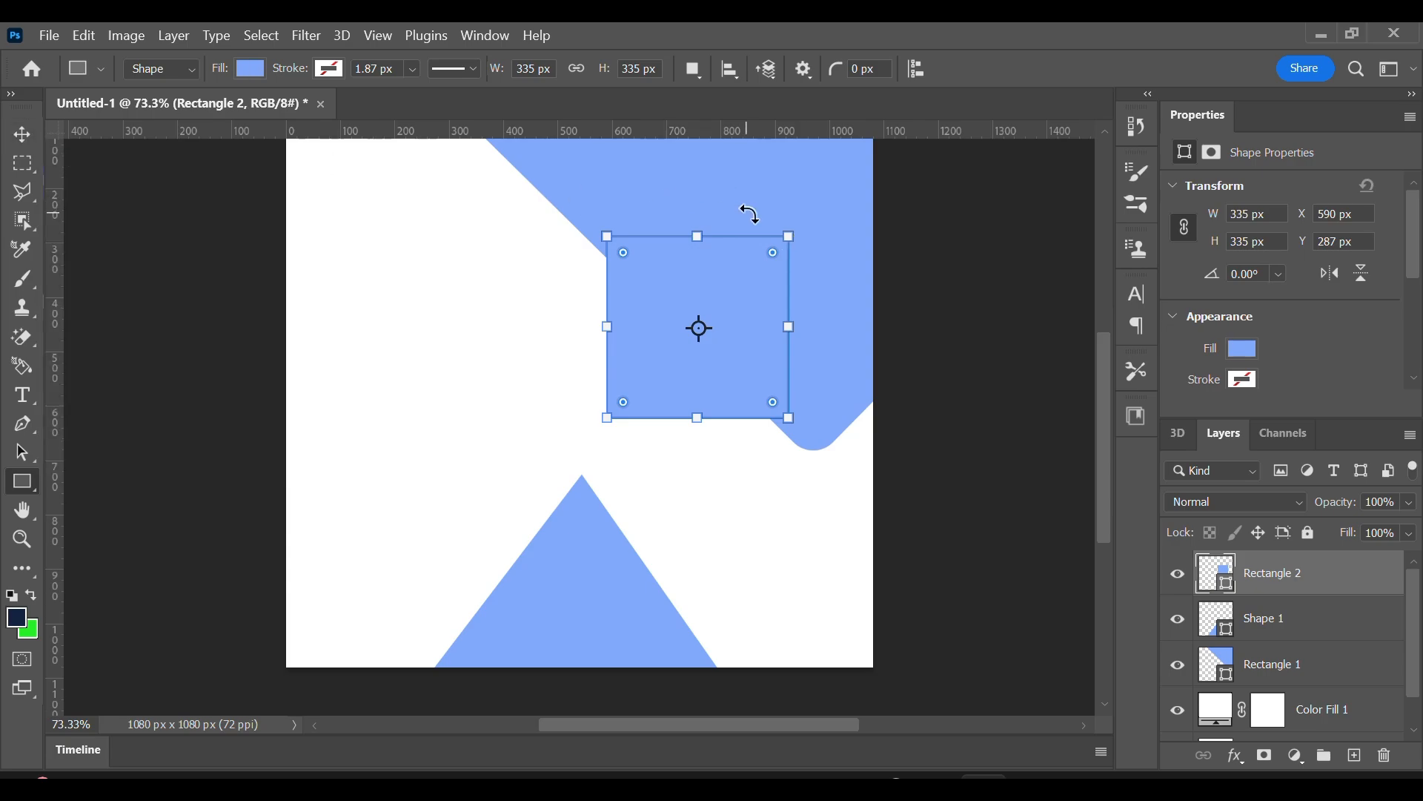
click(22, 134)
drag(725, 318, 679, 353)
Fill the new square with near-black from the recently used colours.
click(29, 488)
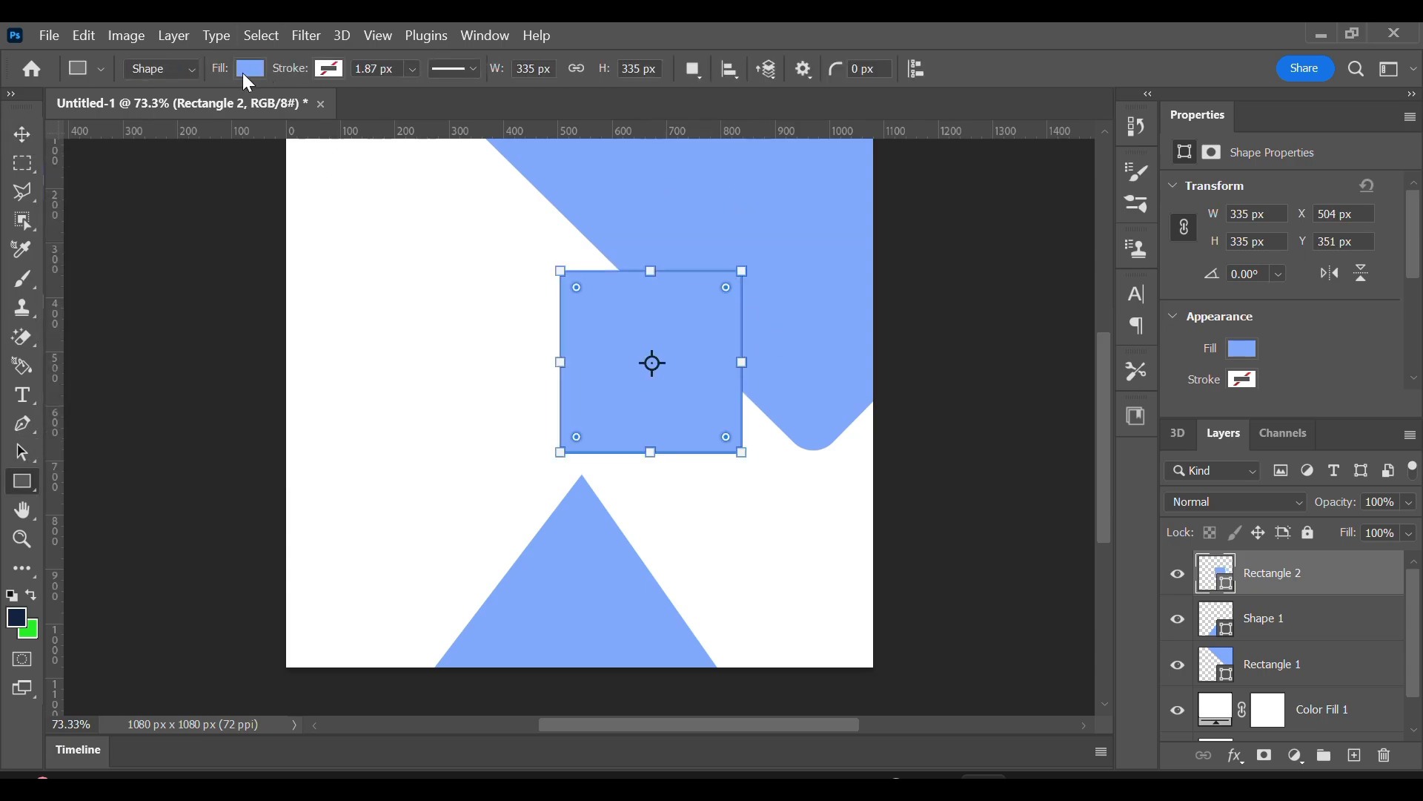
click(249, 68)
click(178, 179)
key(Return)
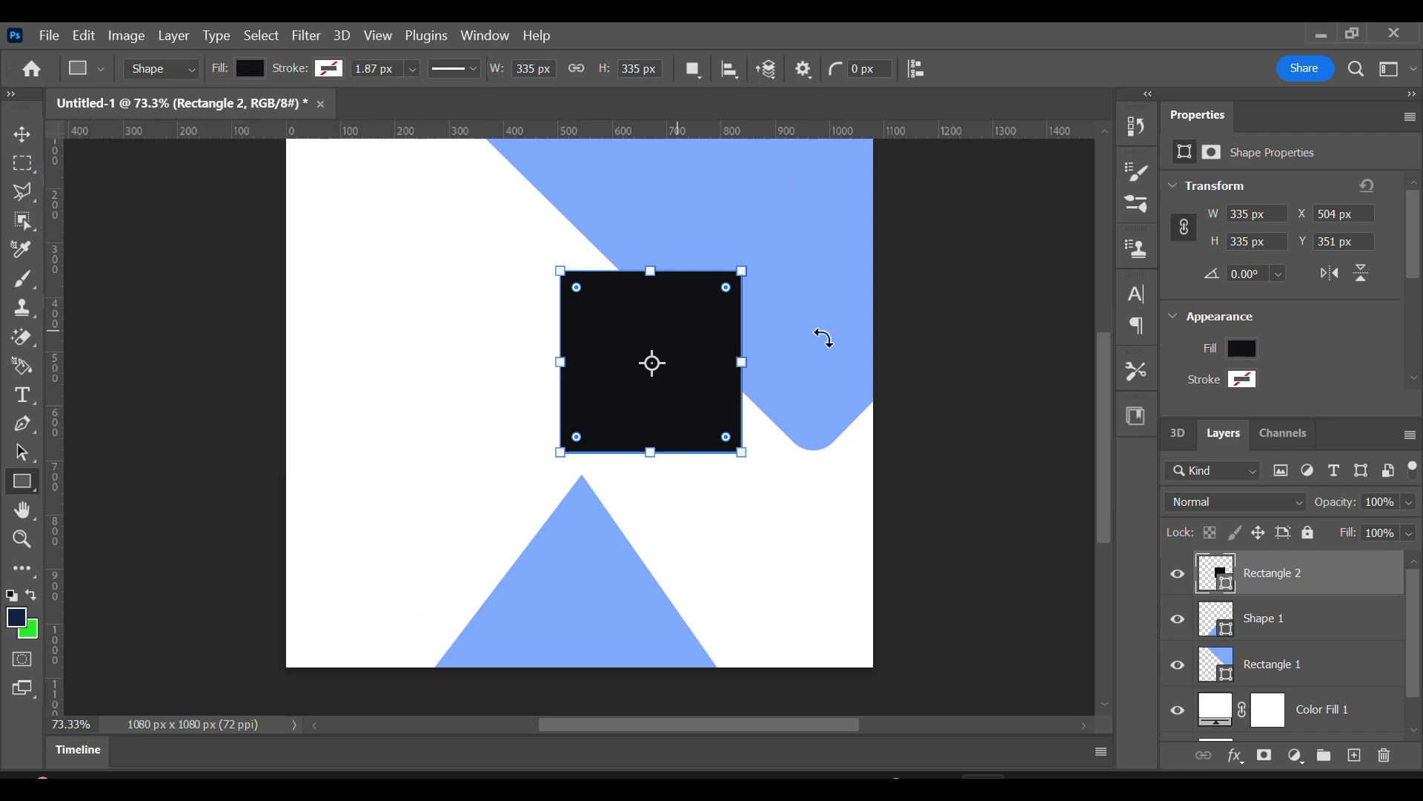
Rotate the black square by about -46.3° into a diamond.
click(22, 134)
key(ctrl+t)
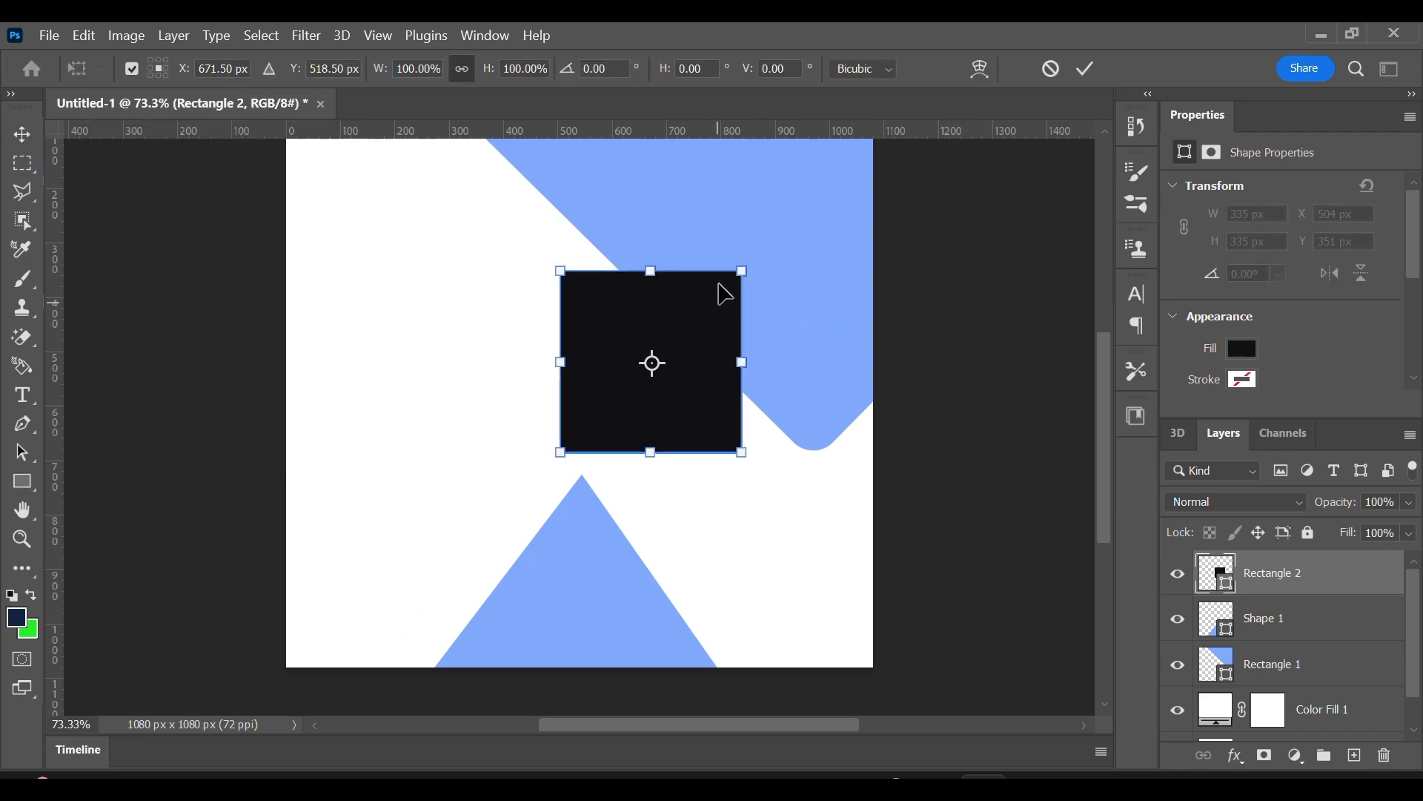
mouse_move(723, 294)
mouse_down()
mouse_move(765, 263)
mouse_move(724, 232)
mouse_move(688, 233)
mouse_up()
scroll(1257, 348, down, 3)
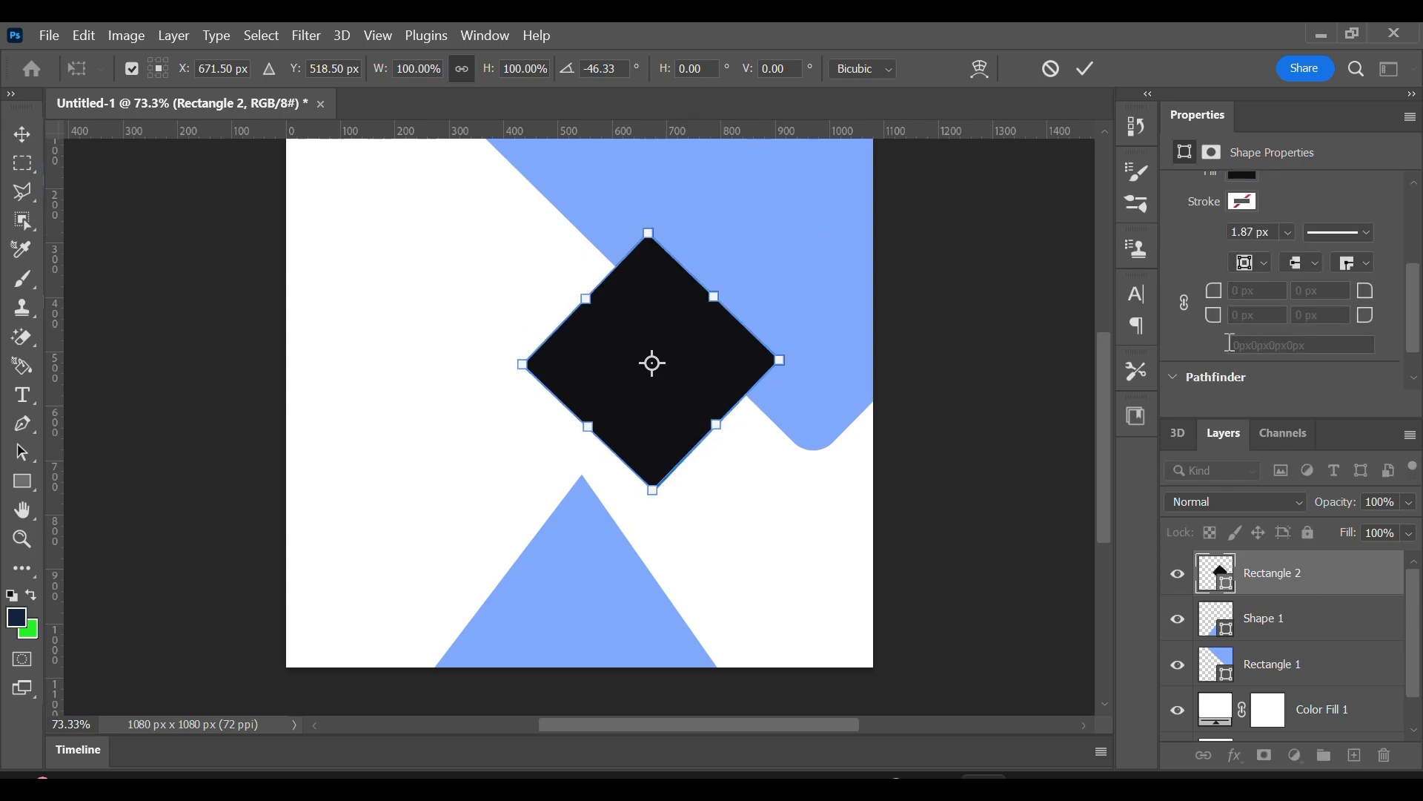
click(1086, 68)
Link the diamond's corner radii, round them all to 24 px, and duplicate the diamond below and to its right.
drag(1214, 293, 1225, 298)
key(ctrl+z)
click(1194, 300)
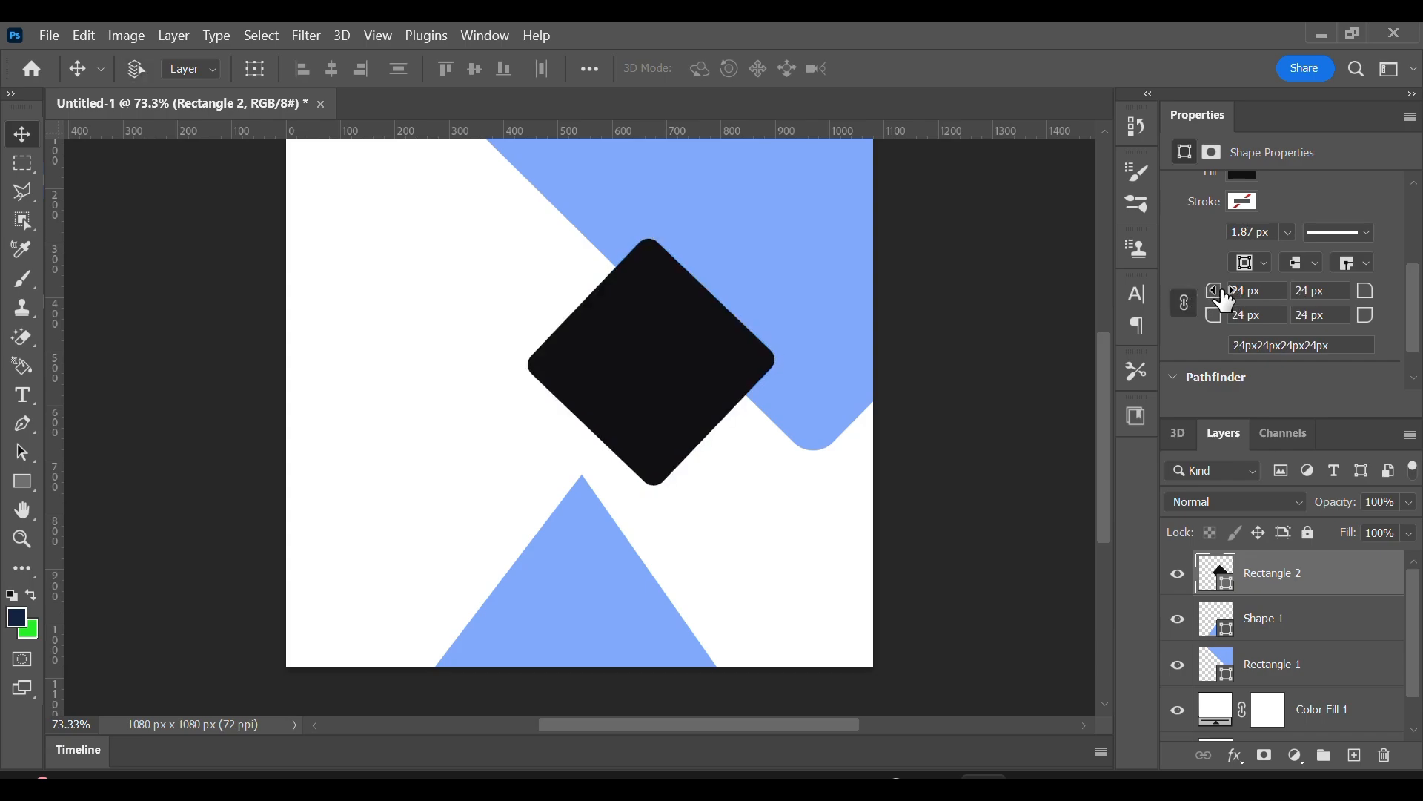
drag(611, 363, 724, 518)
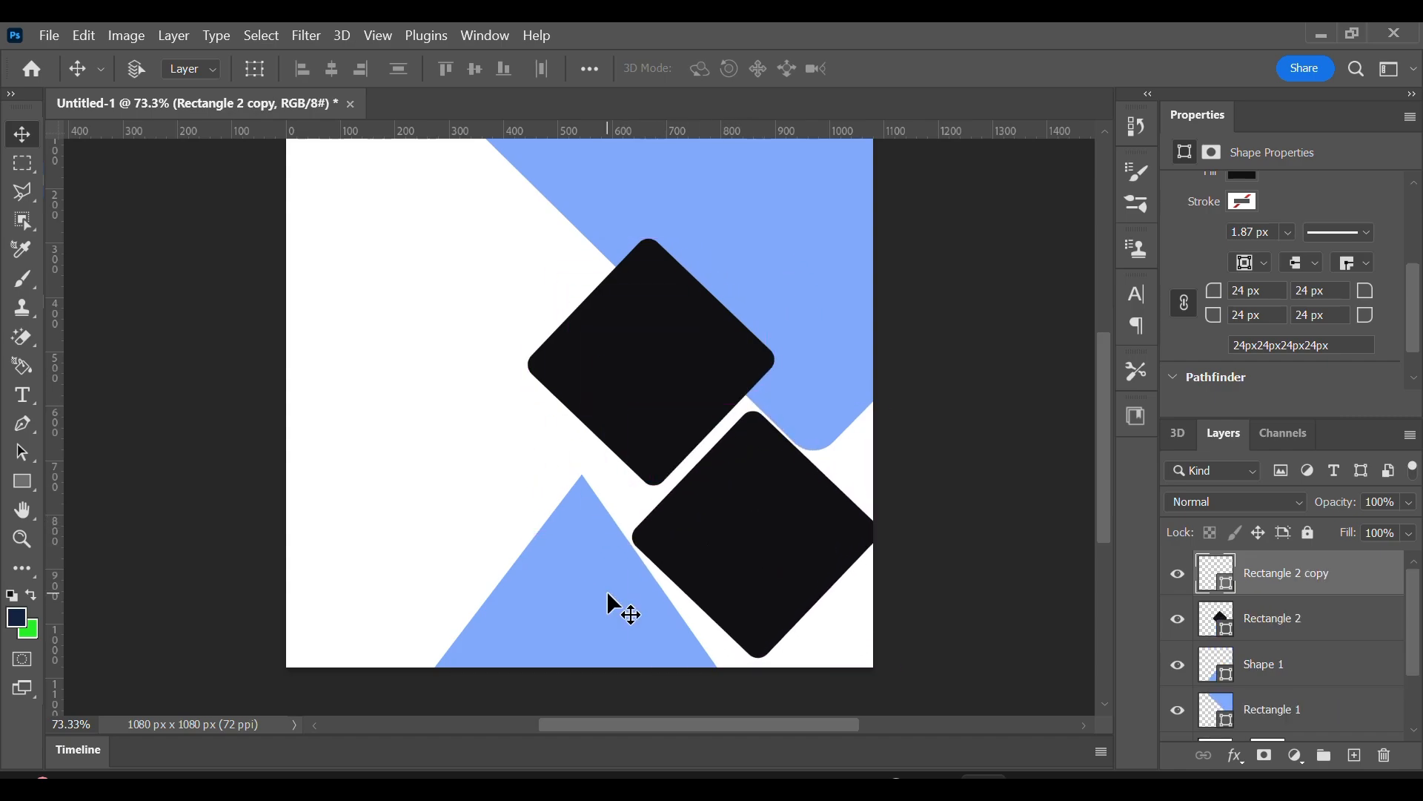
Reshape the blue triangle to about 689 by 348 px so its right side parallels the lower diamond, and shift it slightly.
click(28, 433)
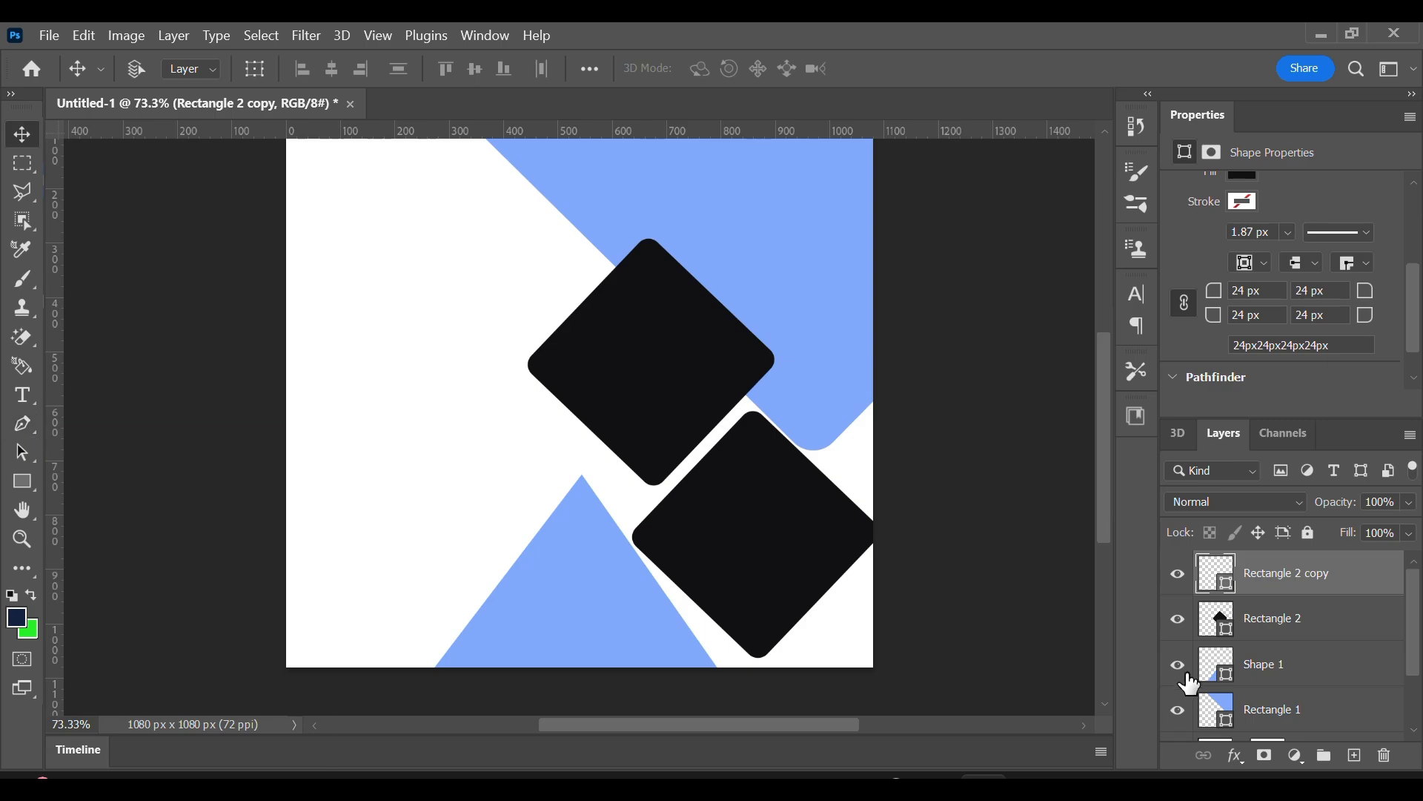
click(1265, 666)
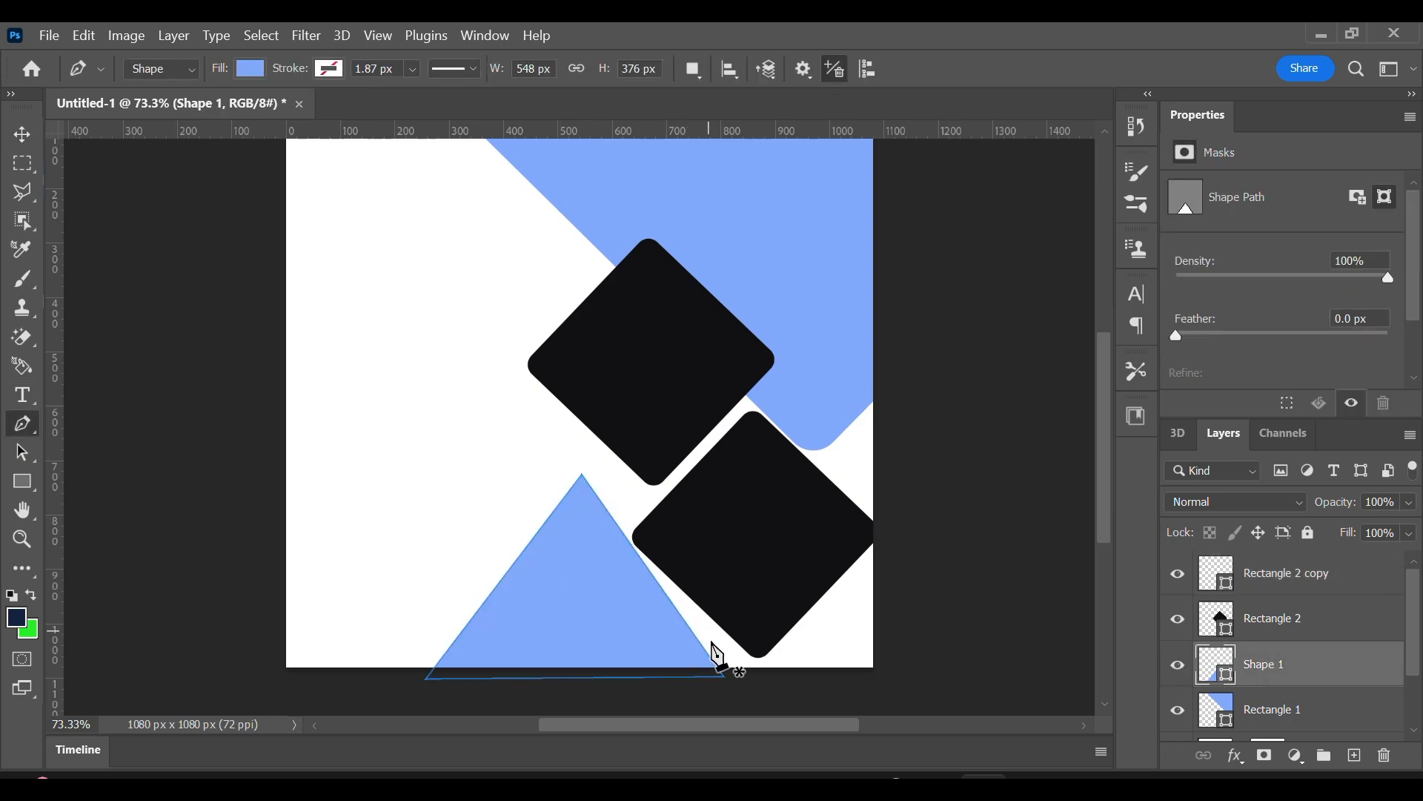
drag(724, 676, 749, 675)
drag(582, 475, 572, 483)
drag(749, 675, 758, 677)
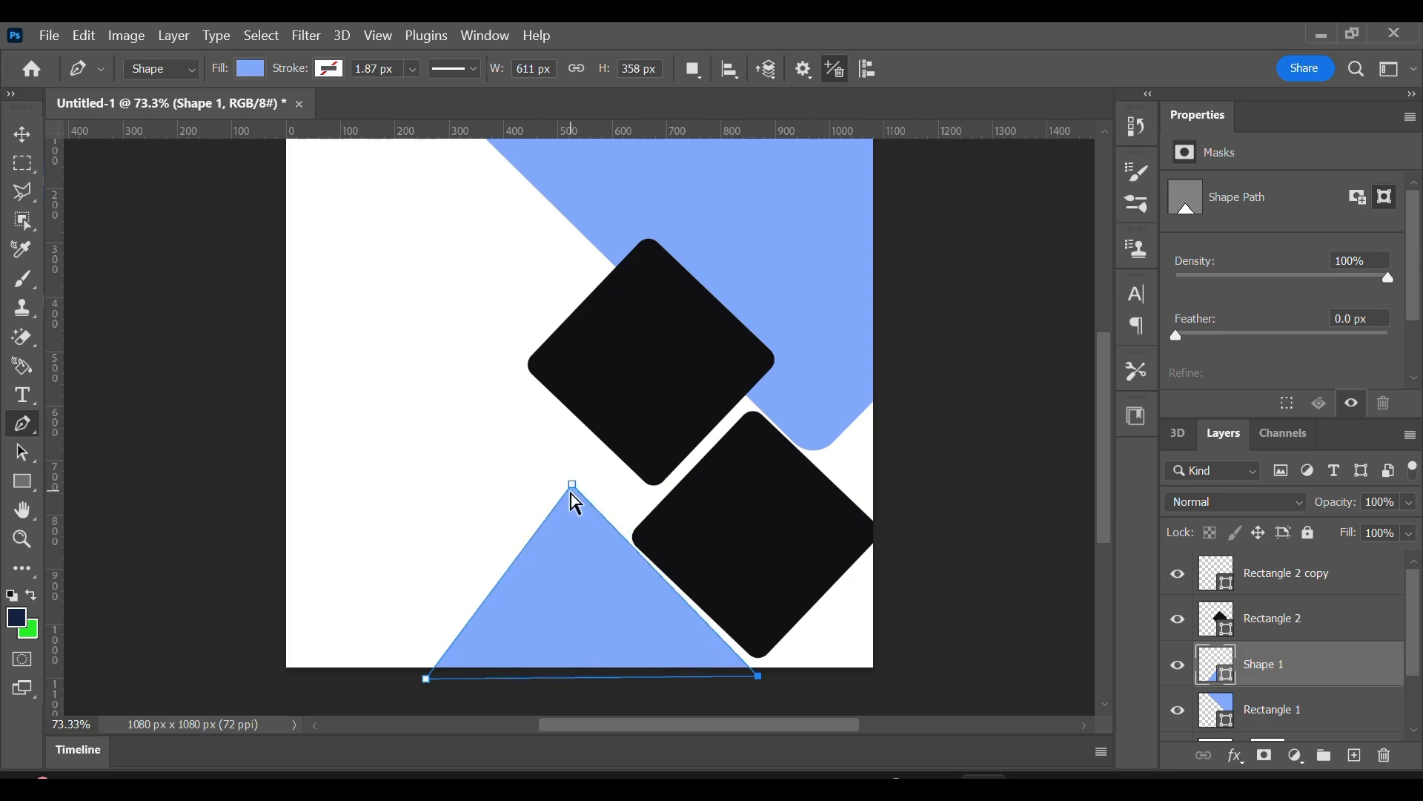
drag(573, 483, 566, 494)
drag(442, 674, 384, 684)
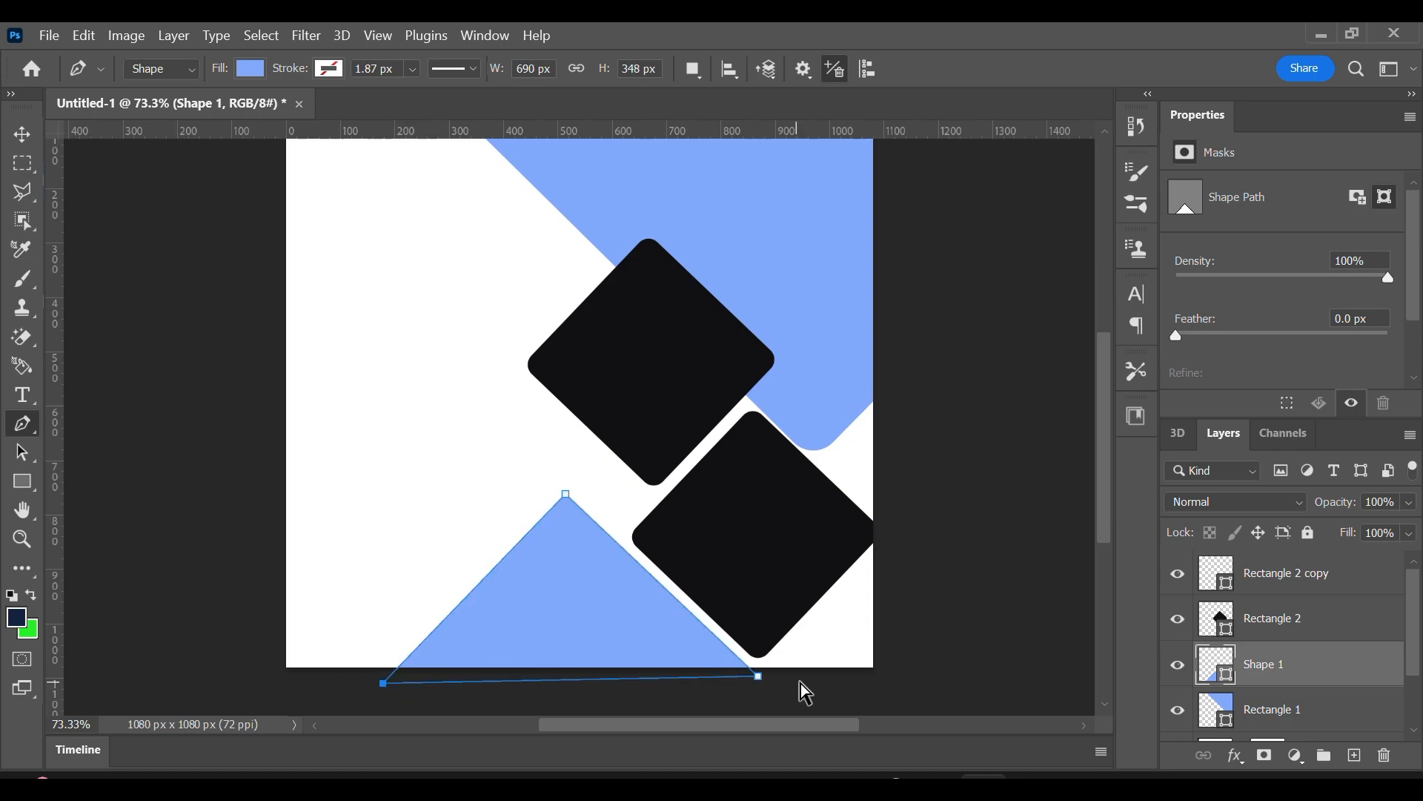
mouse_move(757, 678)
mouse_down()
mouse_move(753, 696)
mouse_move(759, 678)
mouse_up()
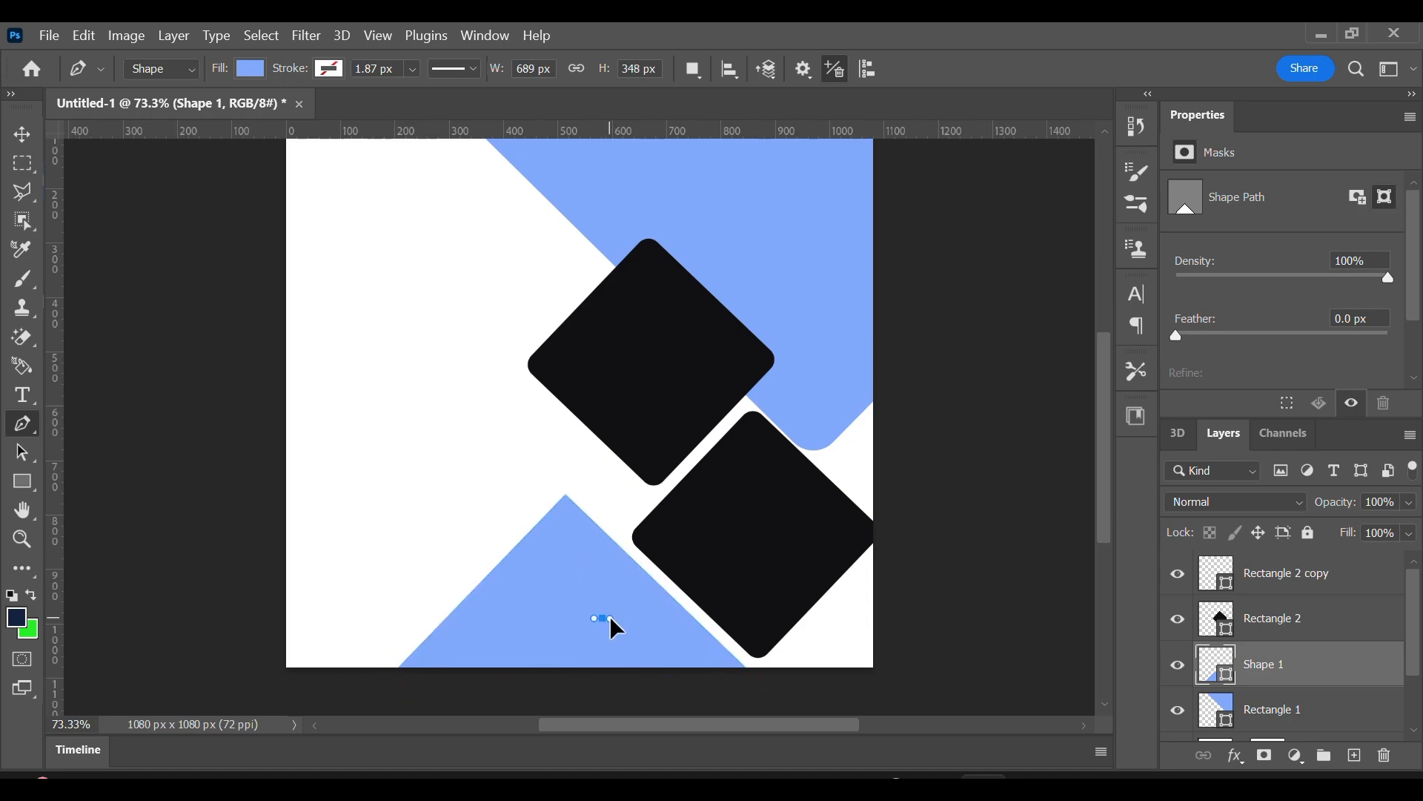
click(31, 141)
drag(650, 649, 657, 639)
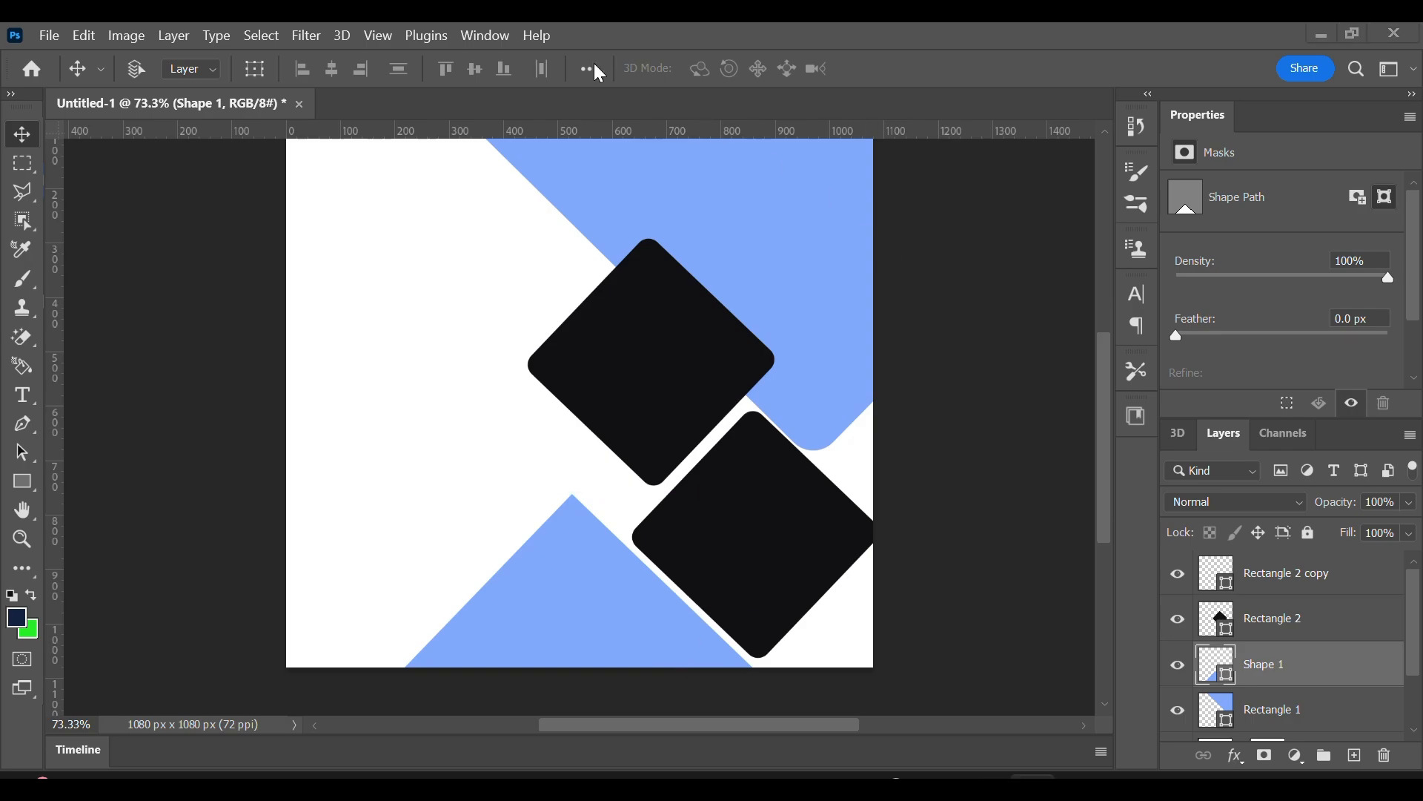
Try a bright pink fill (#ff15b5) on the large rotated blue rectangle in the upper part of the canvas.
click(1217, 708)
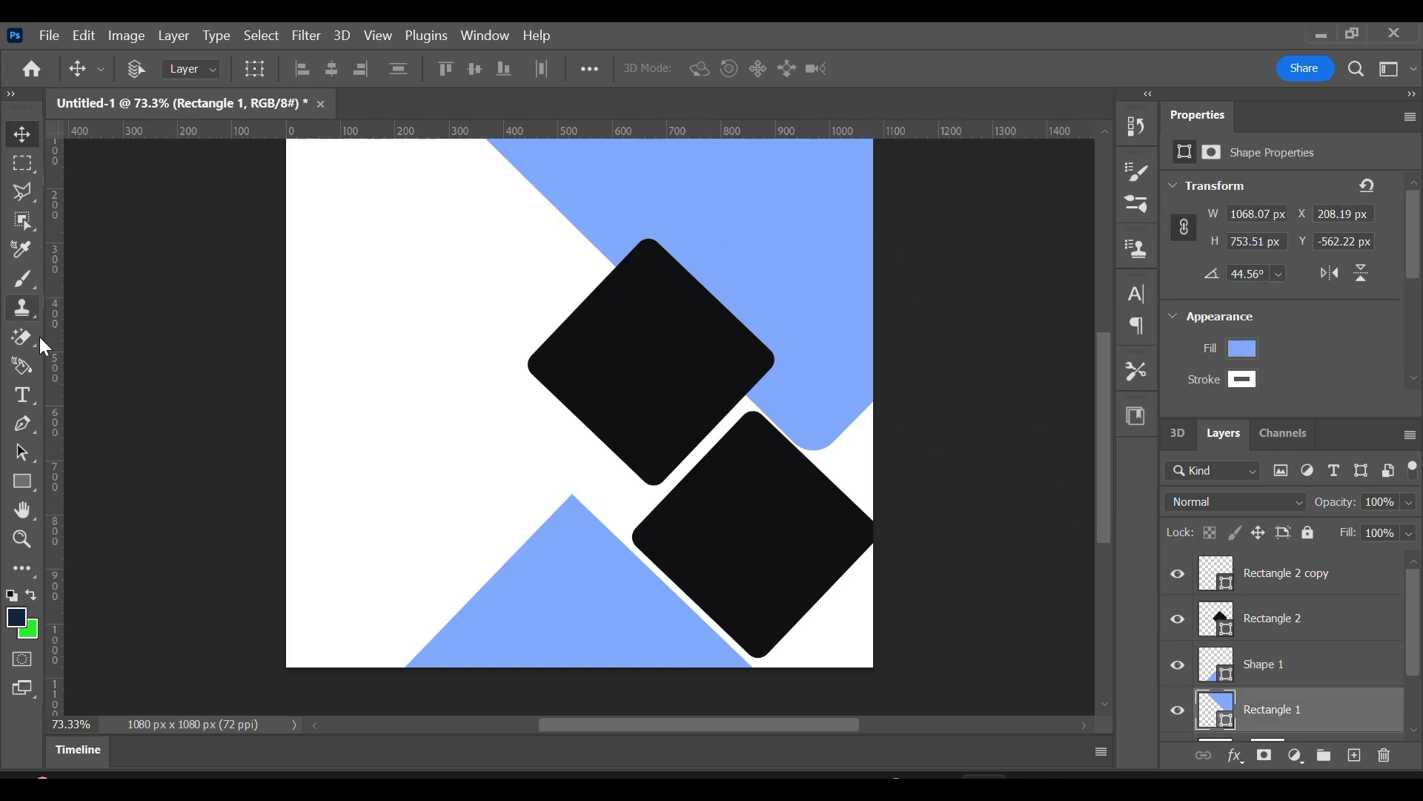
click(23, 484)
click(249, 69)
click(387, 111)
click(1138, 344)
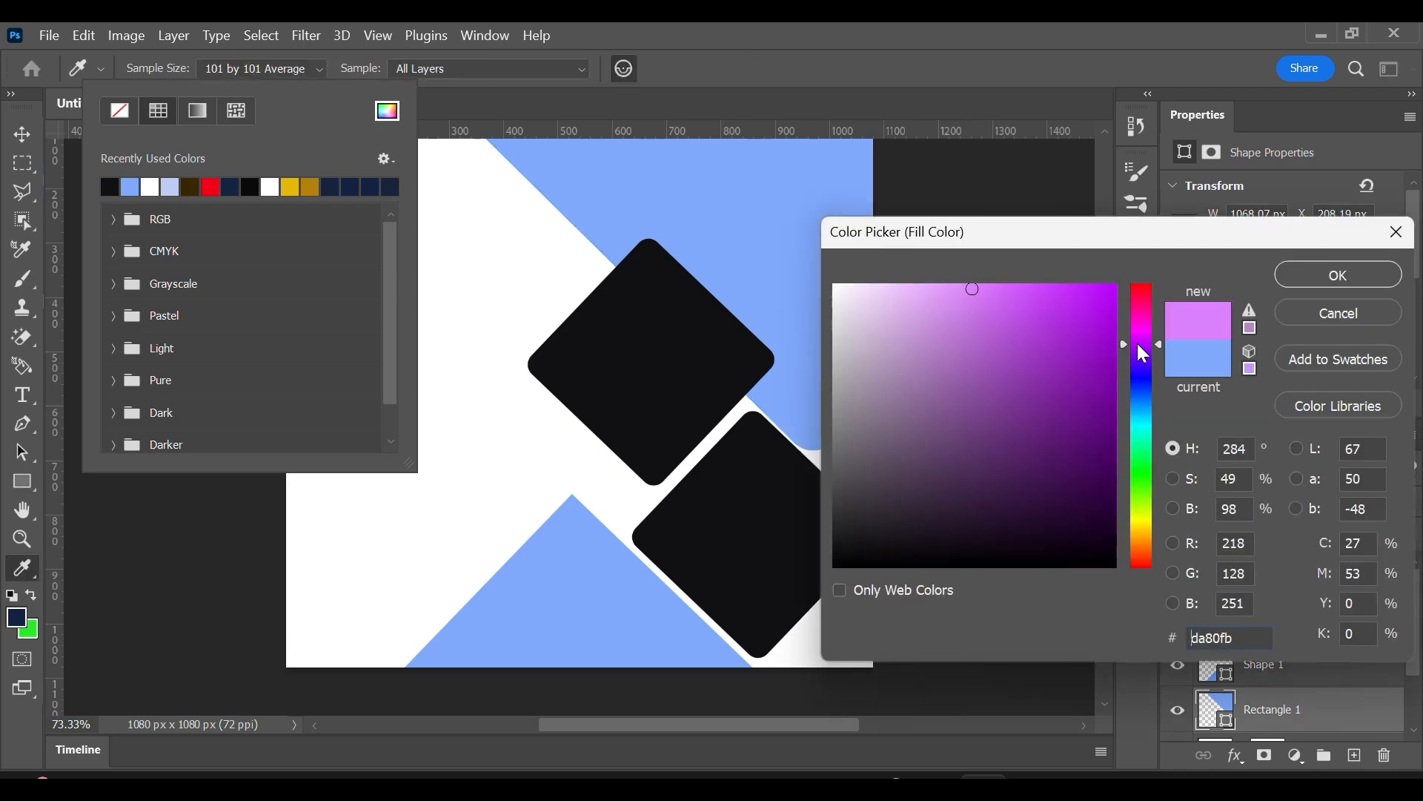
drag(1137, 344, 1137, 341)
drag(1096, 307, 1092, 284)
click(1145, 354)
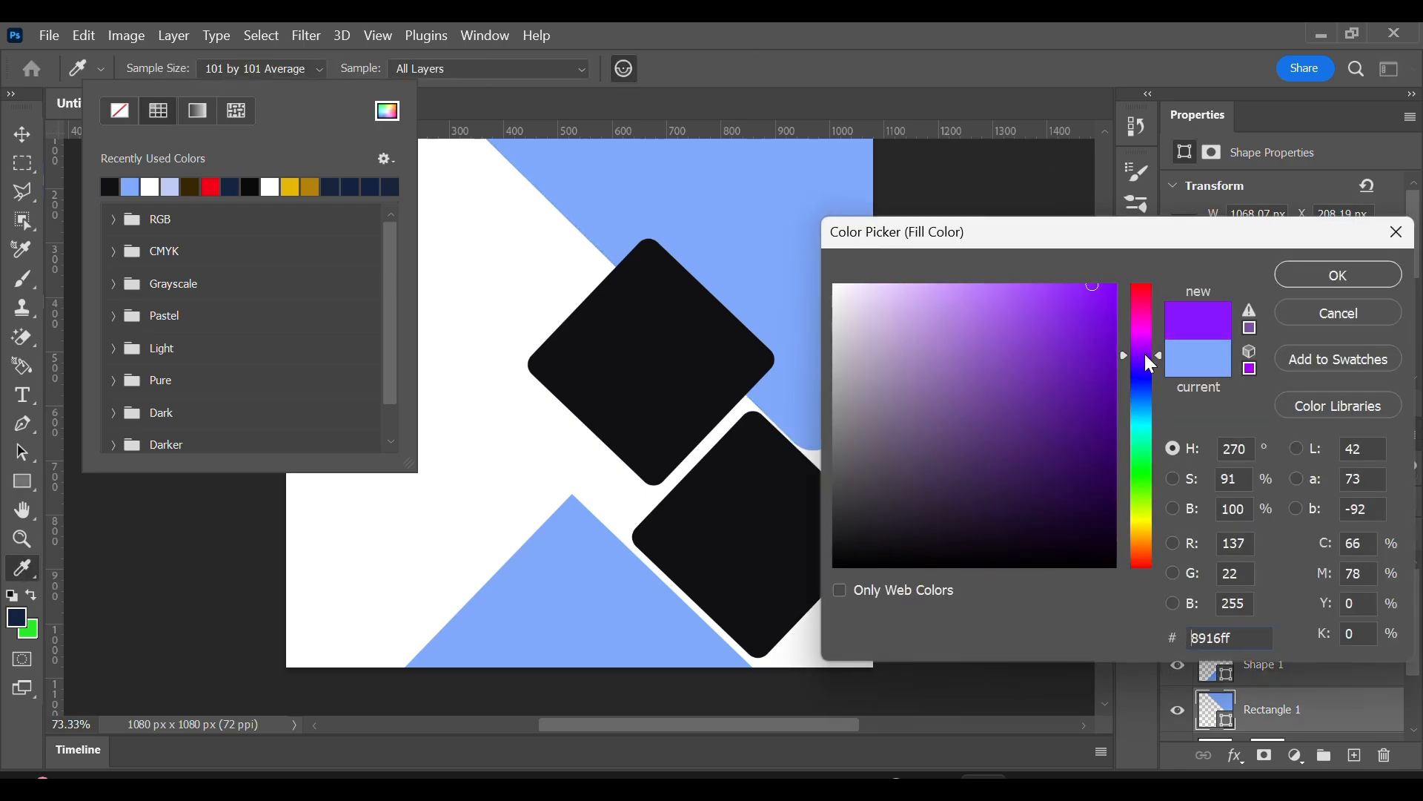
drag(1147, 355, 1141, 314)
click(1095, 280)
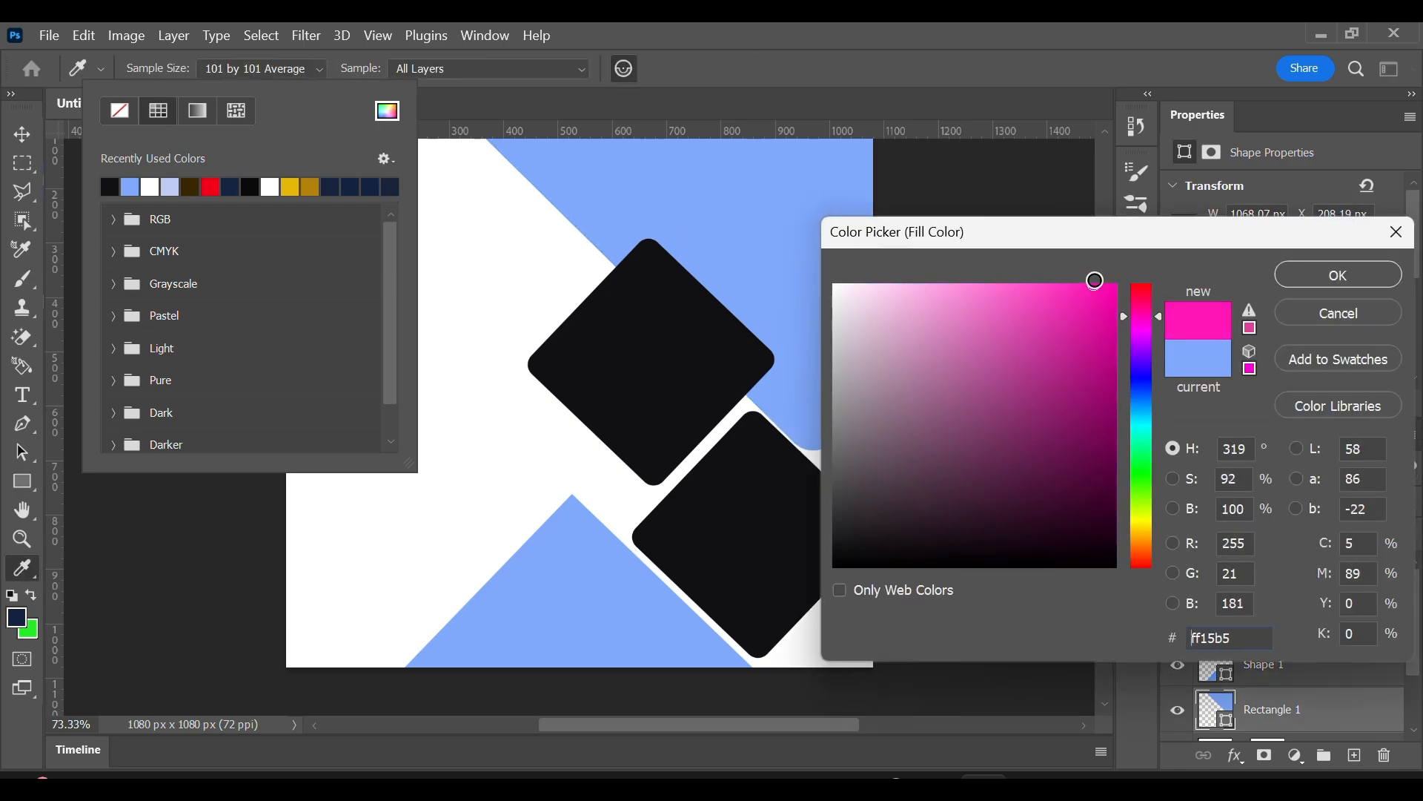
click(1317, 267)
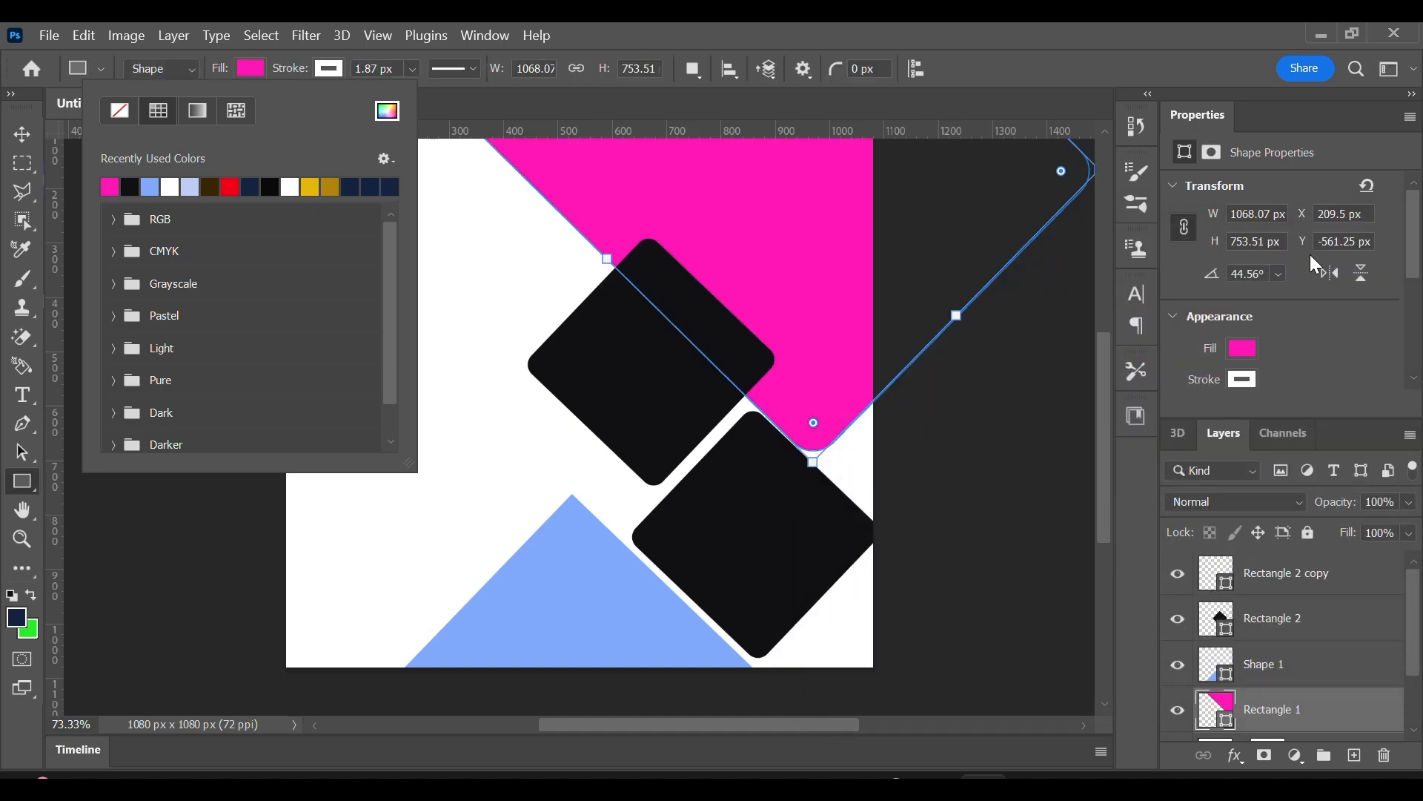
Try a Hue/Saturation adjustment layer above the large rectangle and delete its layer mask.
click(1297, 755)
click(1287, 539)
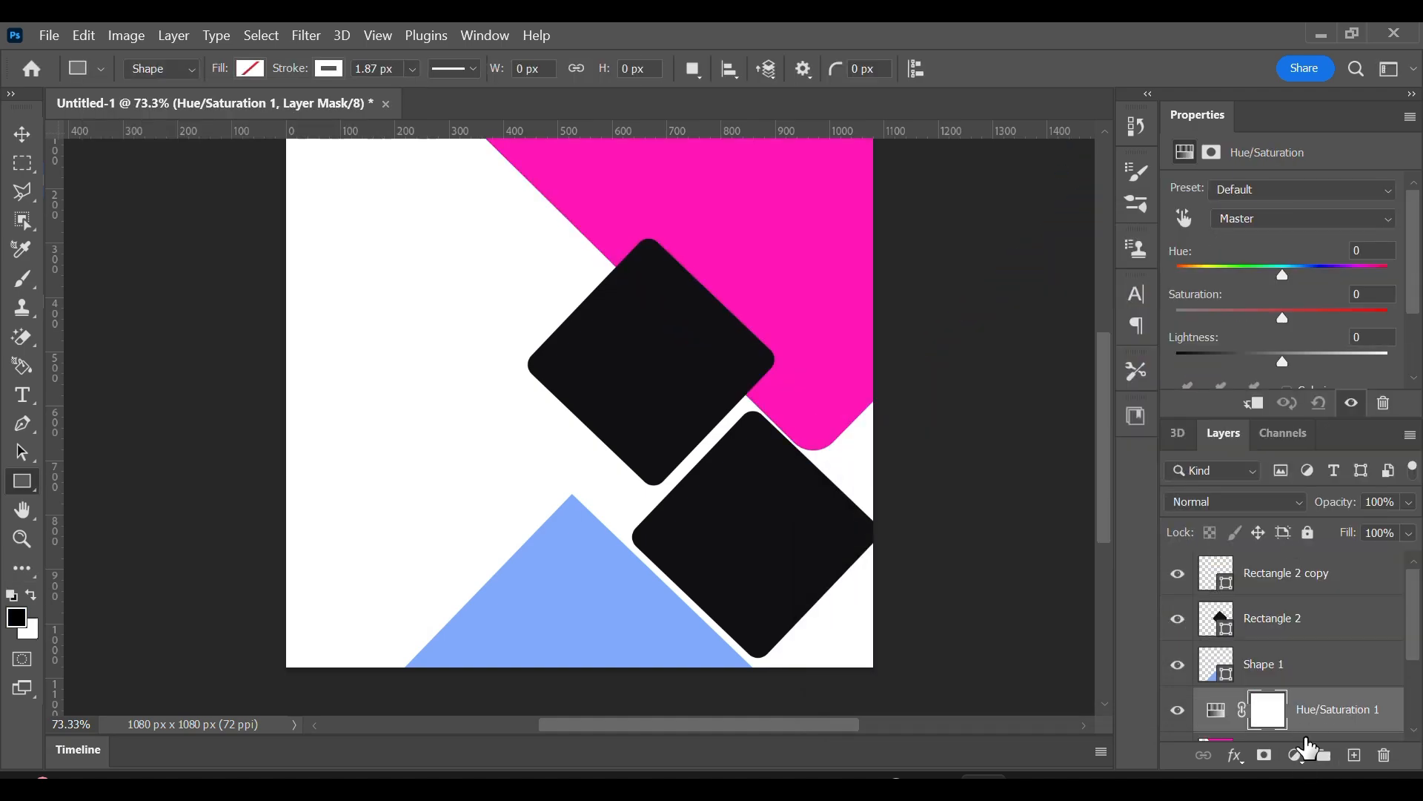
click(1384, 756)
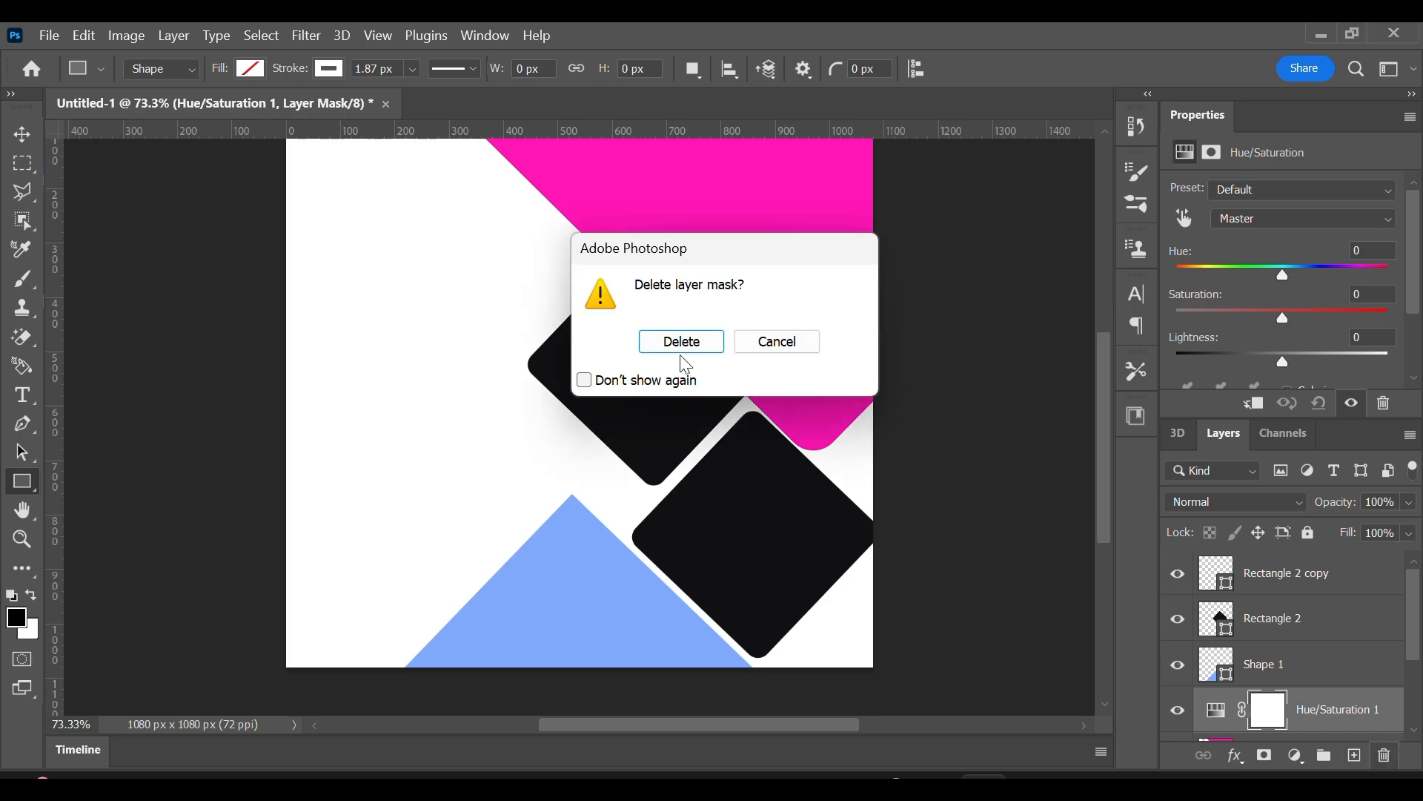
click(677, 343)
Try a Satin effect in magenta (#ff1ff2) on the Hue/Saturation layer.
click(1235, 755)
click(1246, 647)
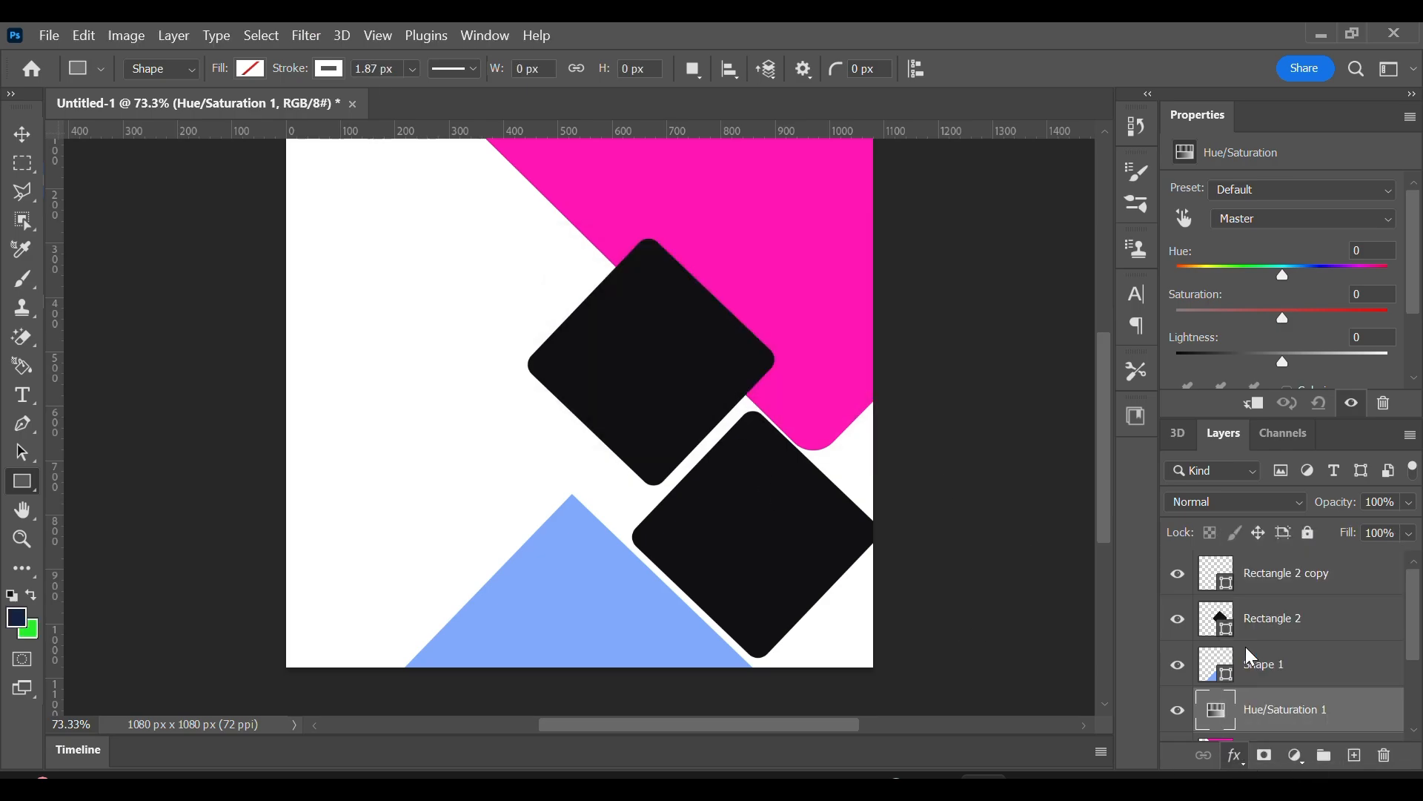
click(1084, 241)
click(1142, 329)
click(1082, 286)
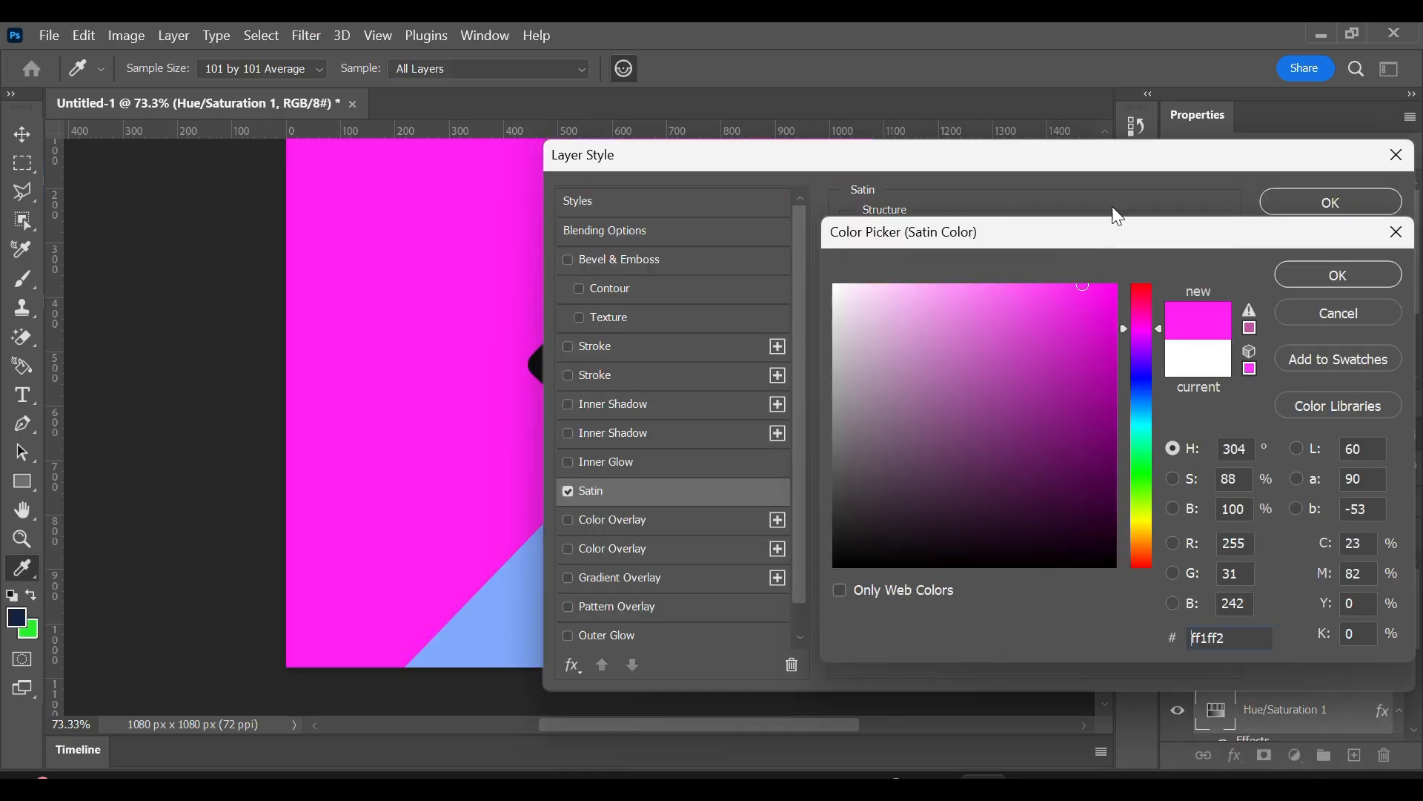
drag(1124, 237, 1052, 381)
click(1267, 456)
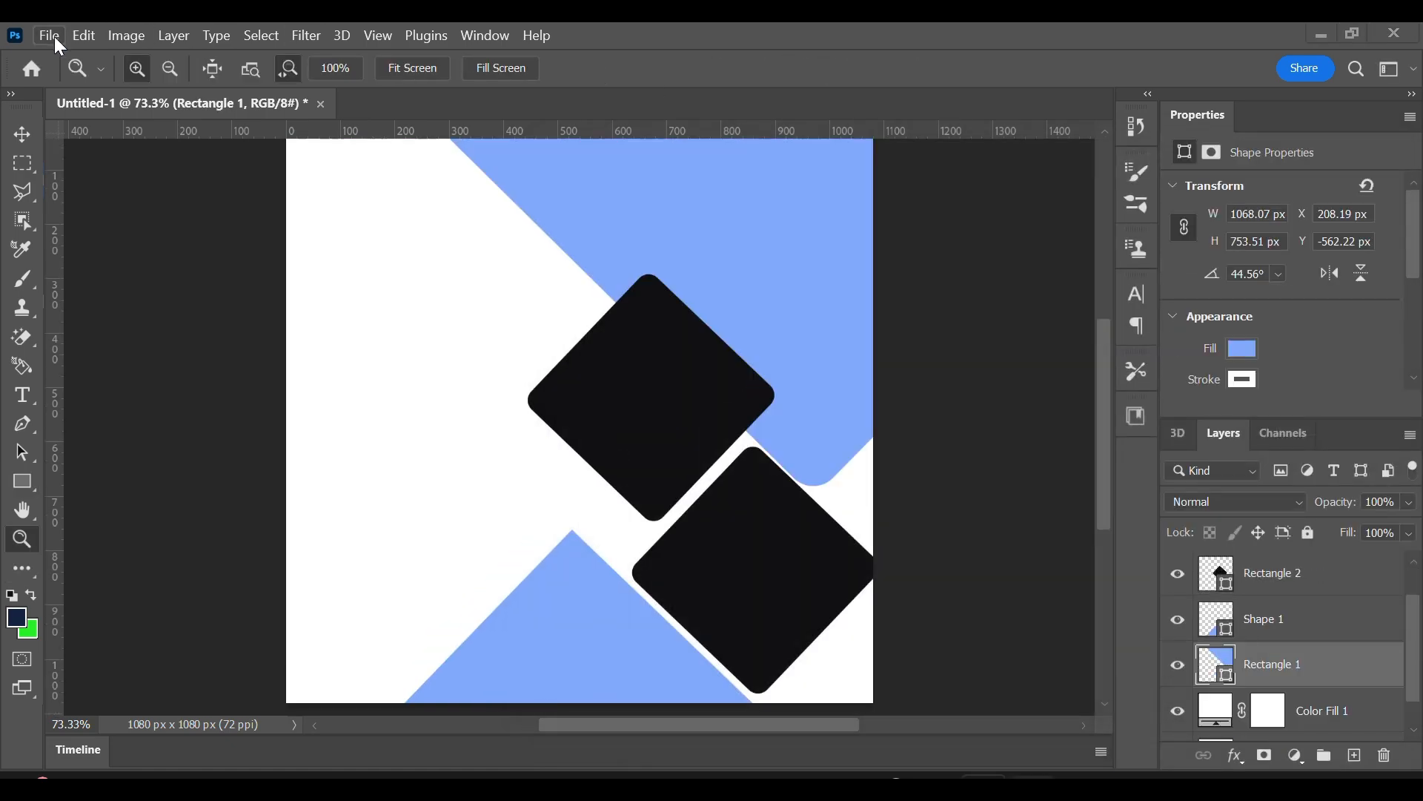
Place the house photo 47896659_logo_make_11_06_2023_8.jpg as an embedded object above the large rotated rectangle's layer.
click(55, 37)
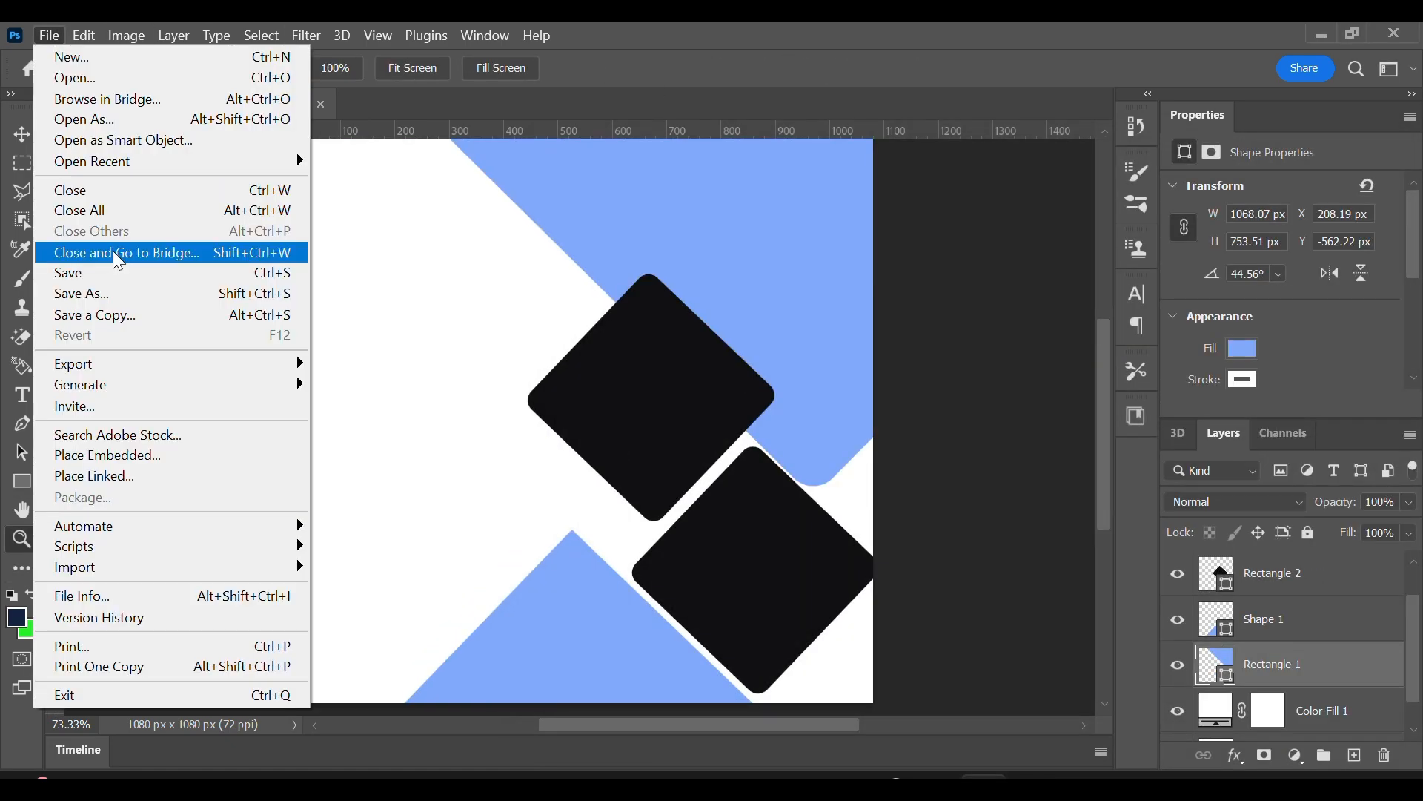
click(111, 459)
click(629, 244)
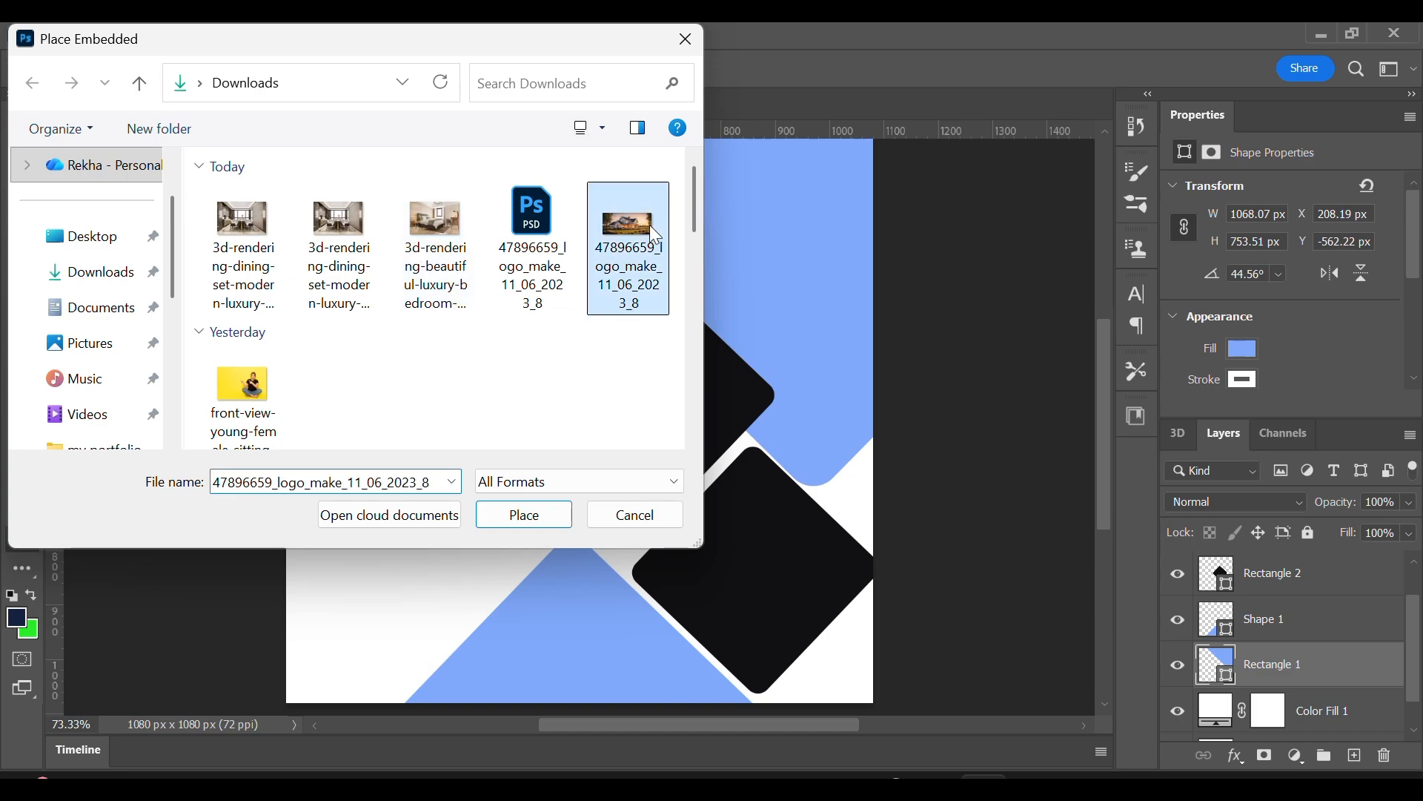
click(524, 515)
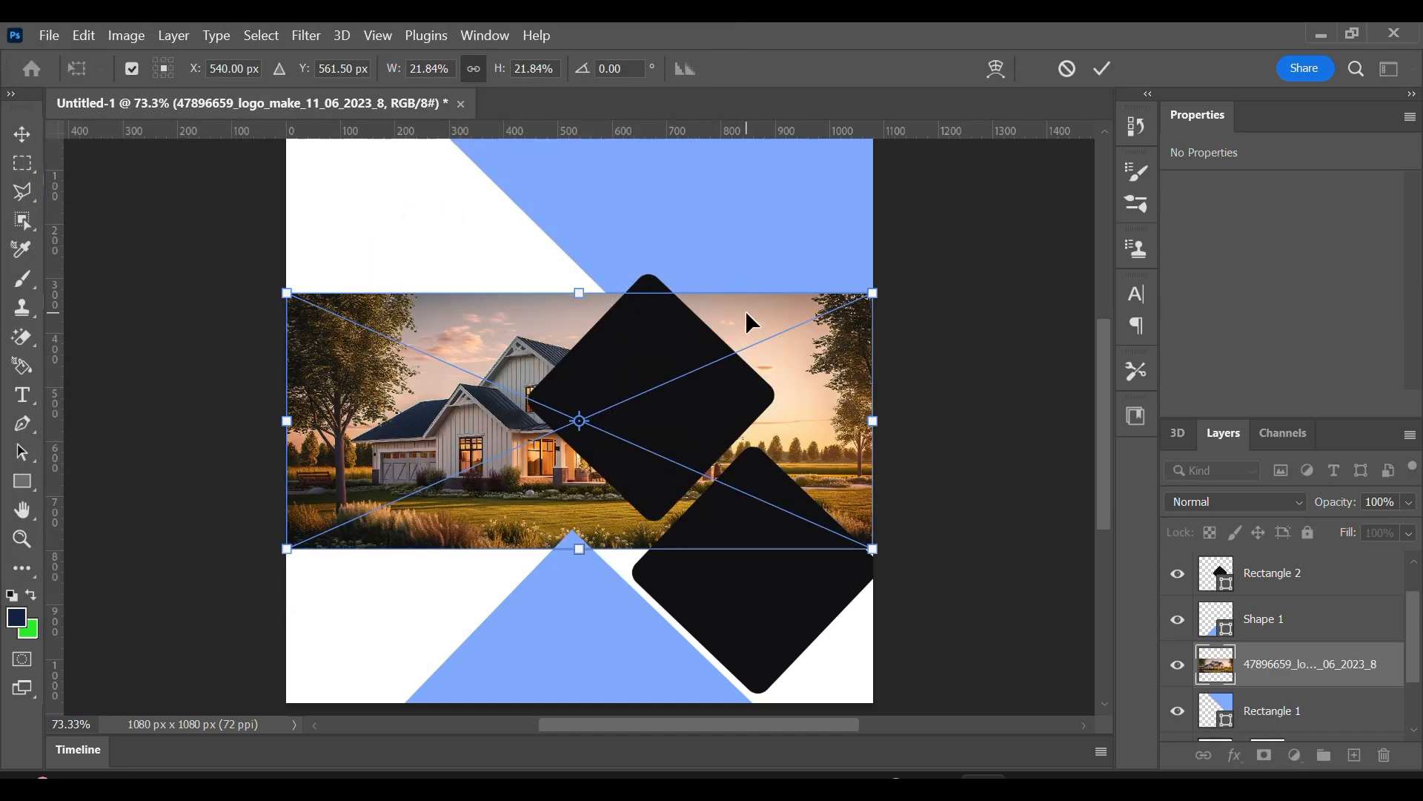
Enlarge the house photo to about 1555 by 679 px at the canvas top and clip it to the large rotated rectangle.
scroll(745, 311, up, 5)
drag(796, 491, 904, 328)
drag(683, 461, 662, 573)
click(1103, 68)
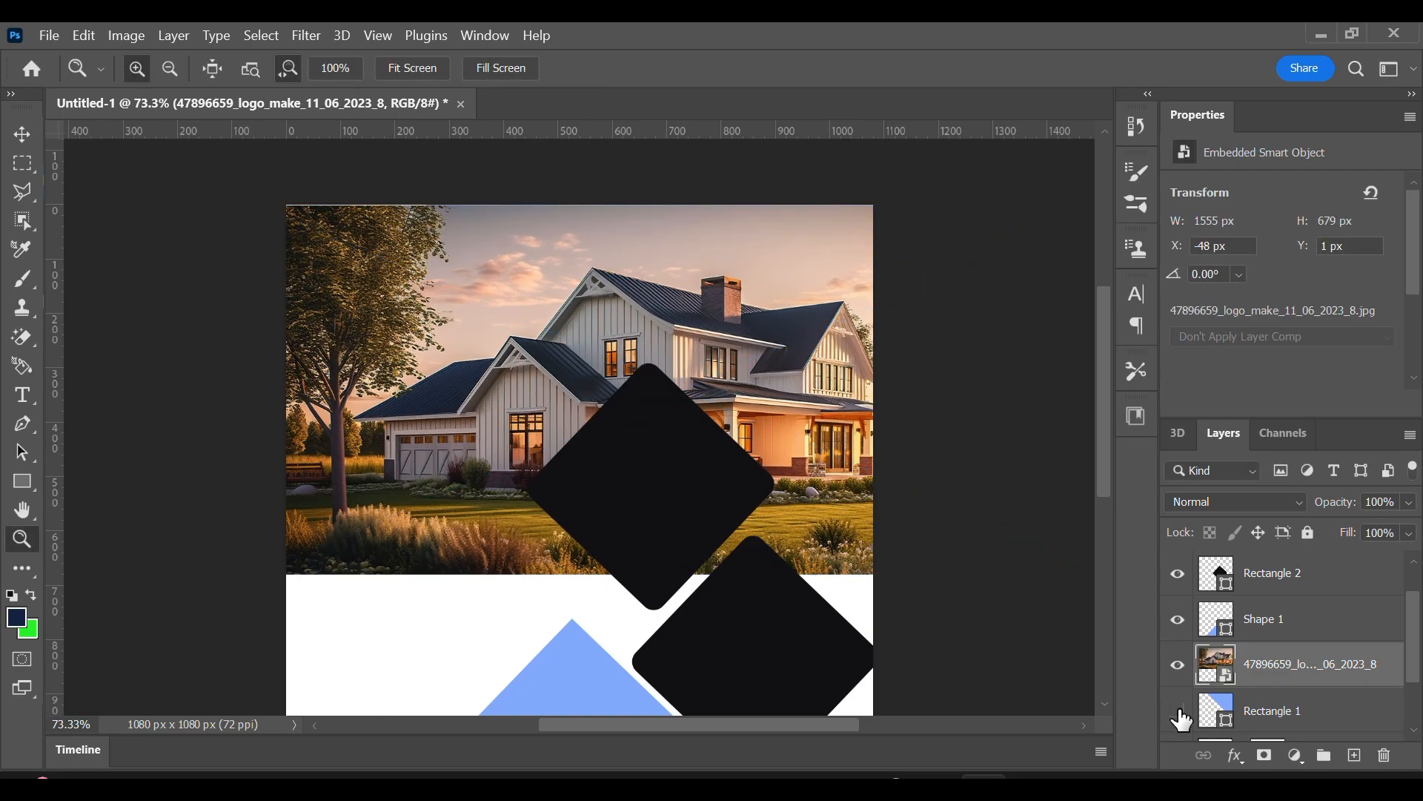
right_click(1272, 691)
click(1013, 588)
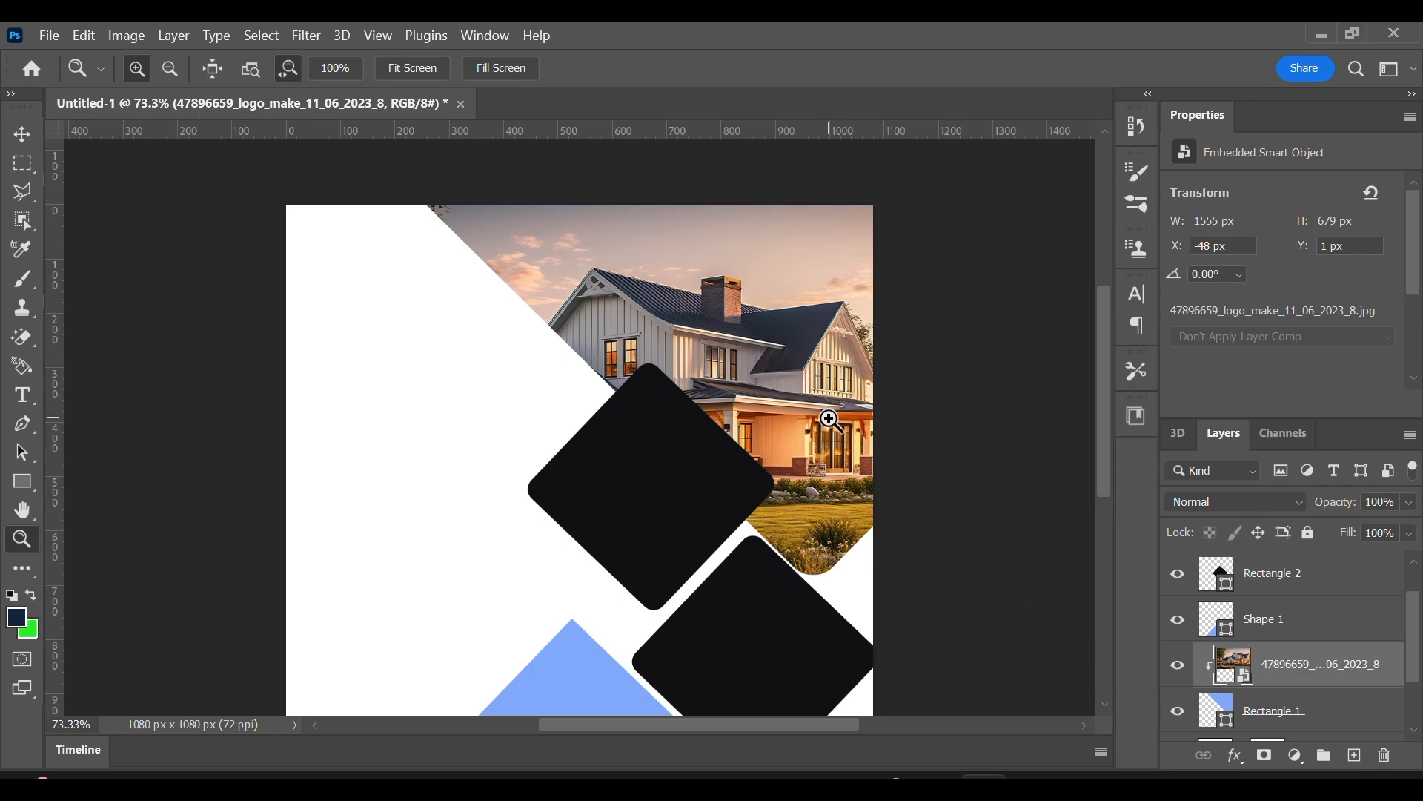
Place the dining room photo "3d-rendering-dining-set-modern-luxury-dining-room (1)" as an embedded object at 100% scale.
click(21, 134)
click(49, 35)
click(123, 456)
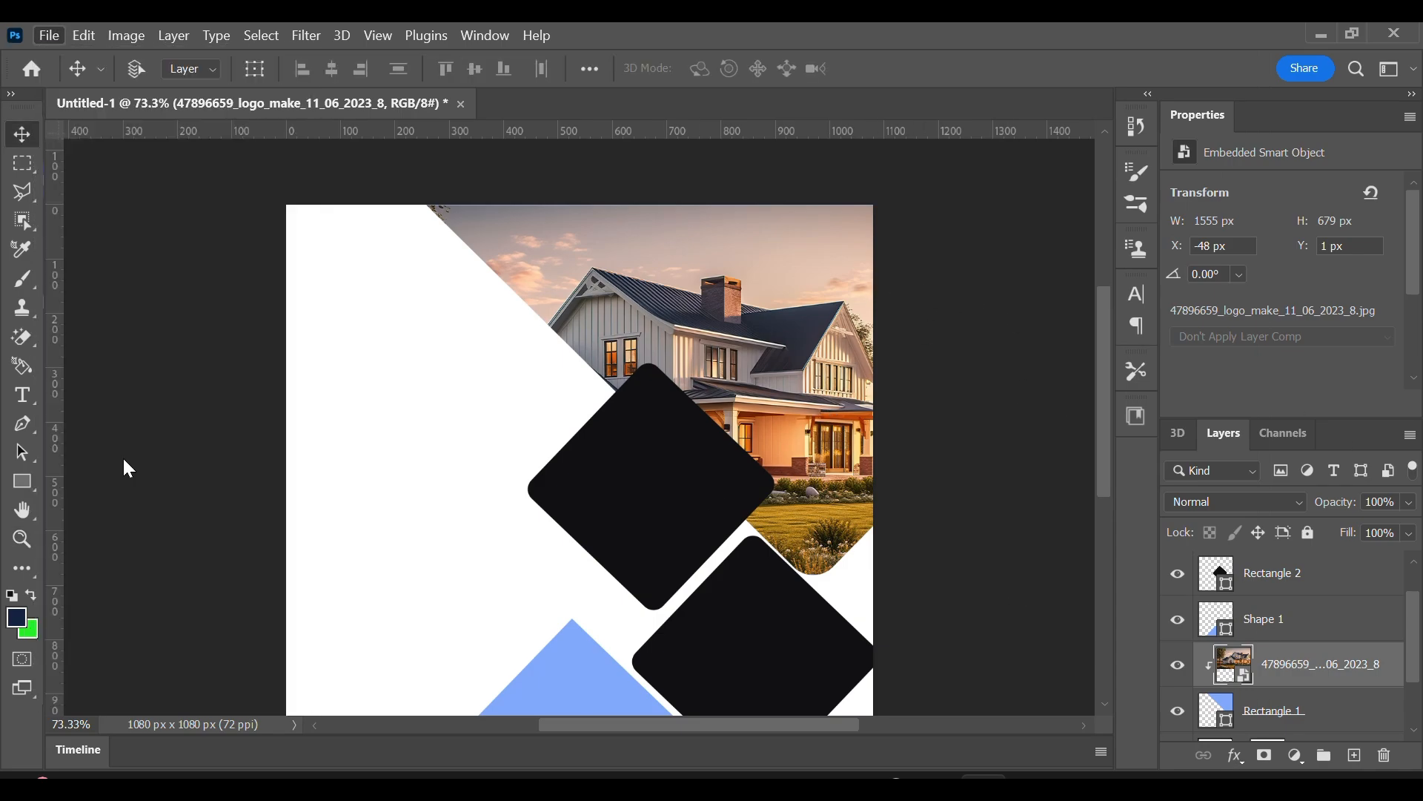
click(253, 219)
click(511, 523)
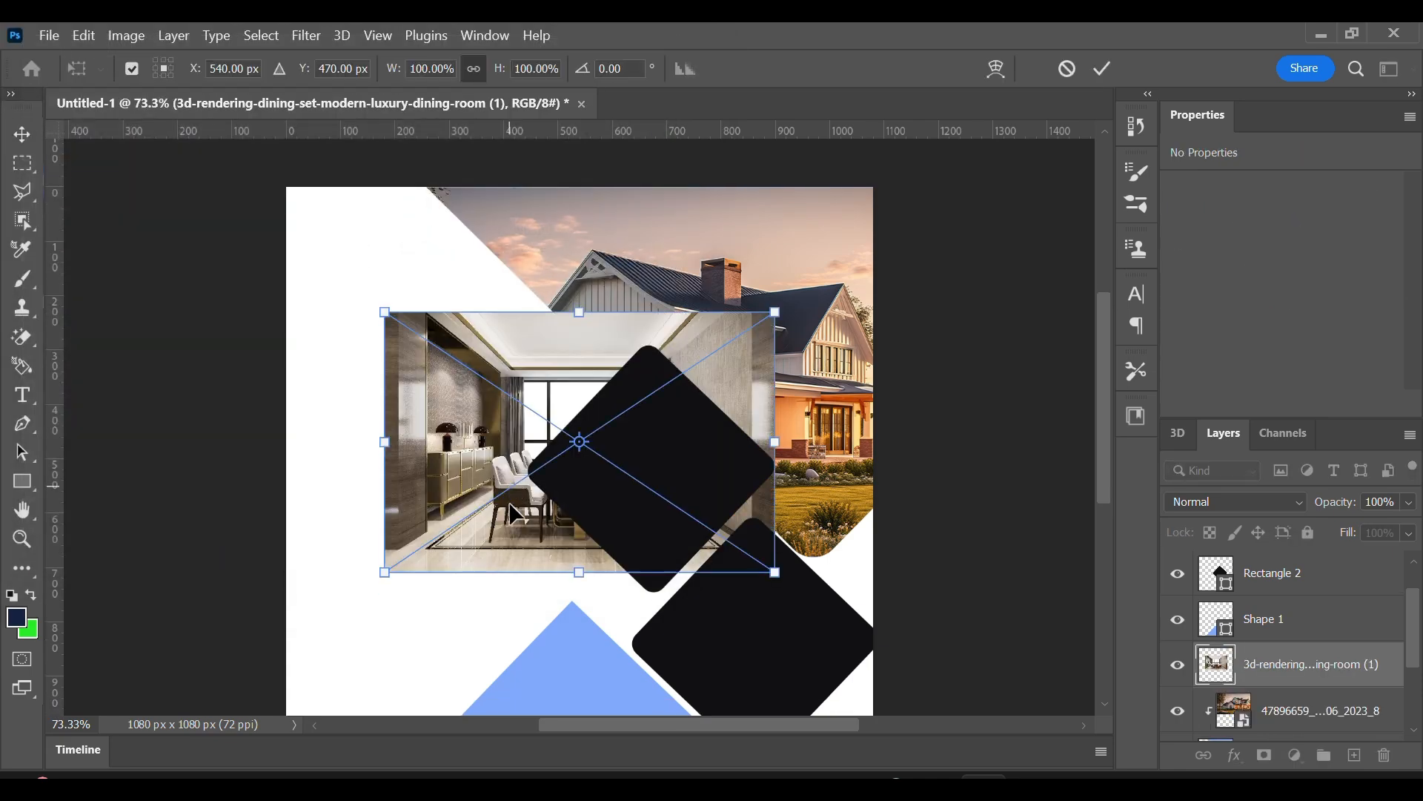
scroll(668, 371, down, 2)
key(Return)
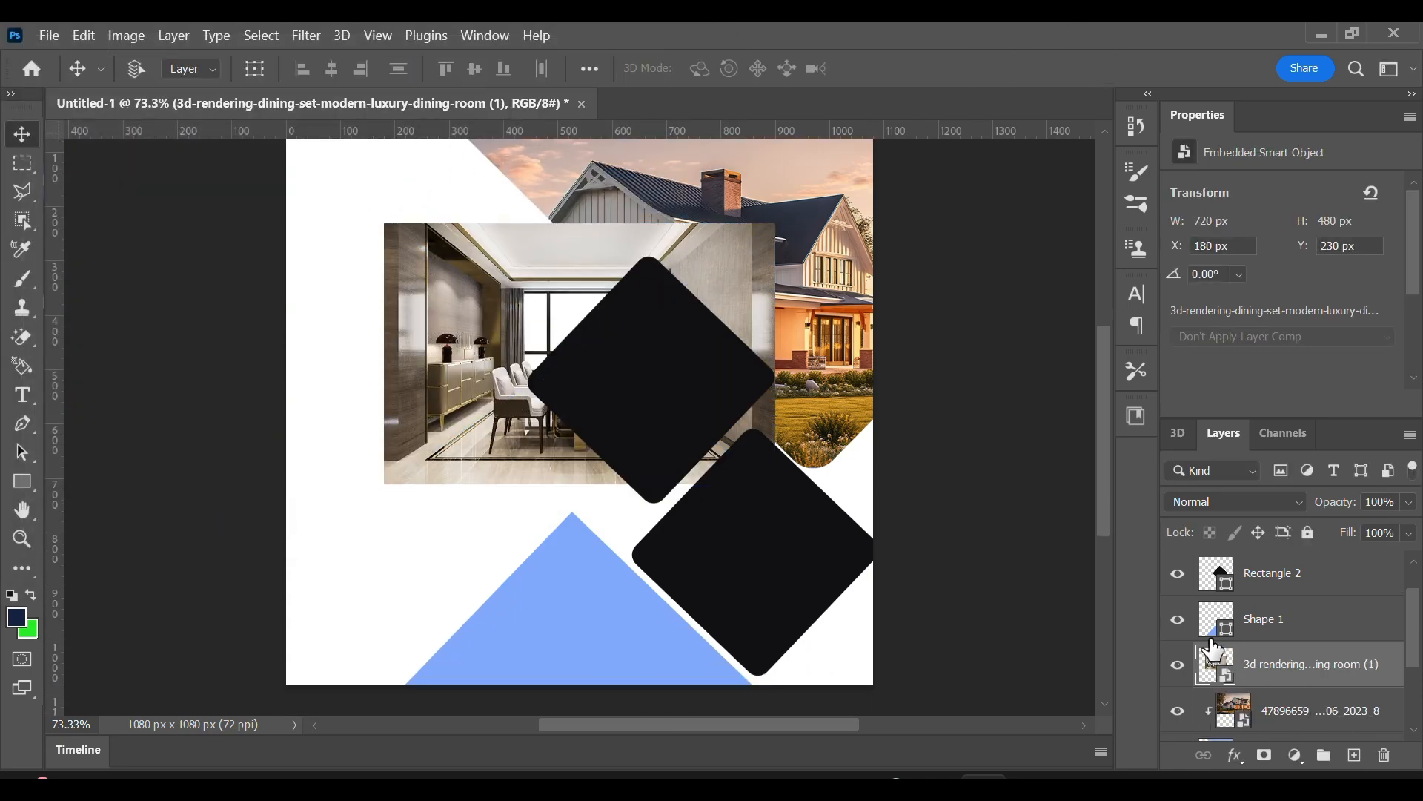
Move the dining room photo's layer directly above the upper diamond's layer and clip it to that diamond.
click(1178, 573)
click(1178, 573)
drag(1275, 666, 1257, 575)
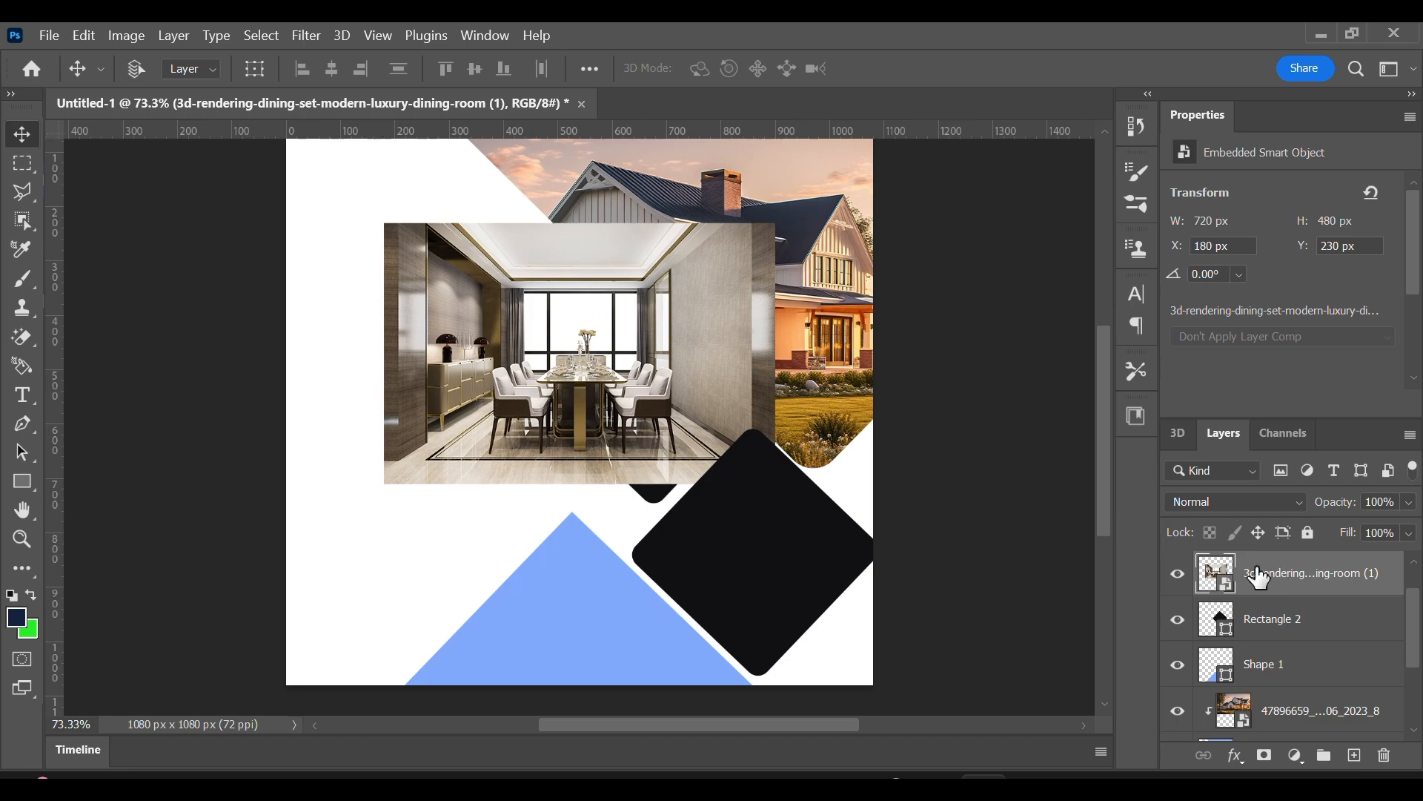
right_click(1258, 576)
click(1026, 586)
Scale the dining room photo to about 693 by 462 px and position it so that it fills the upper diamond.
drag(615, 393, 671, 408)
key(ctrl+t)
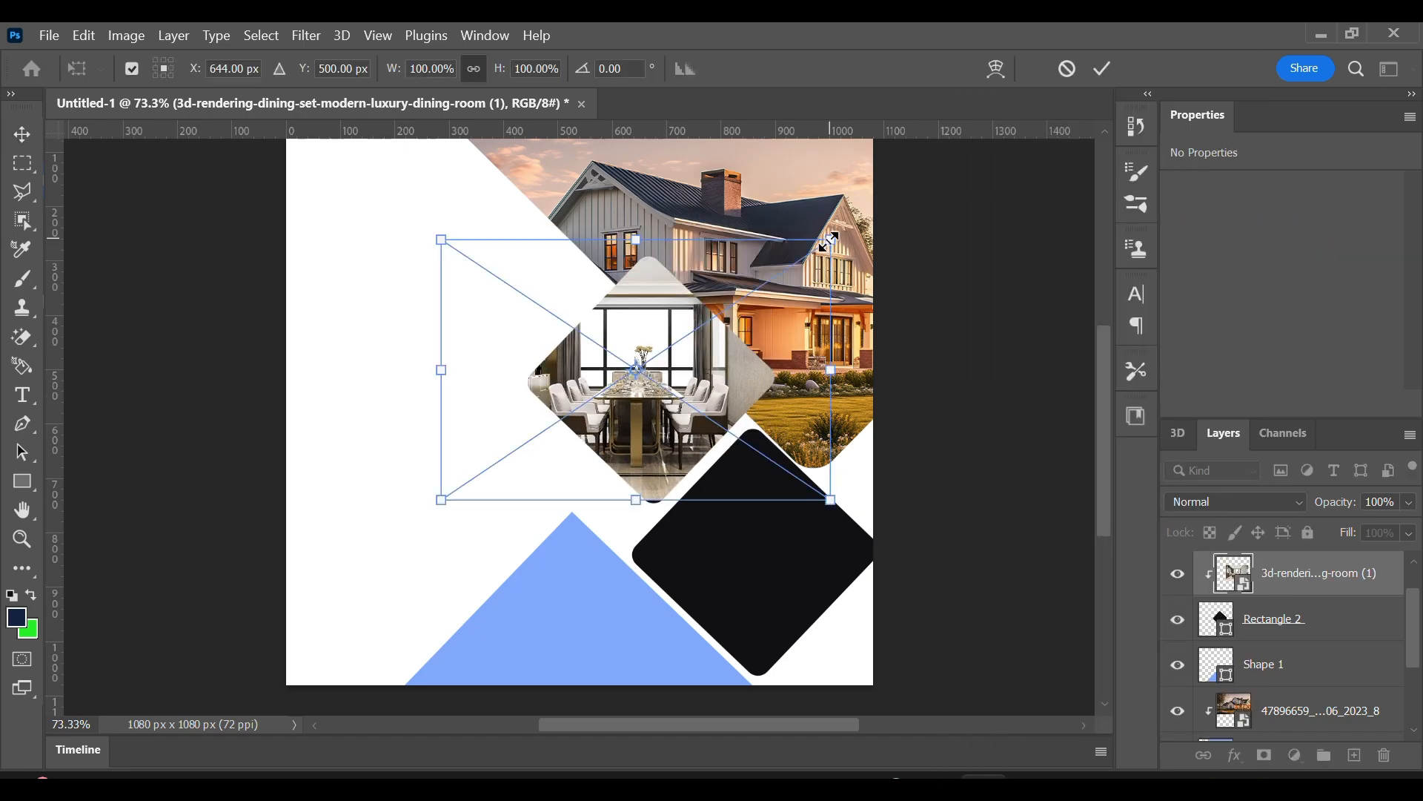
drag(829, 241, 737, 302)
drag(632, 383, 685, 363)
drag(640, 282, 639, 252)
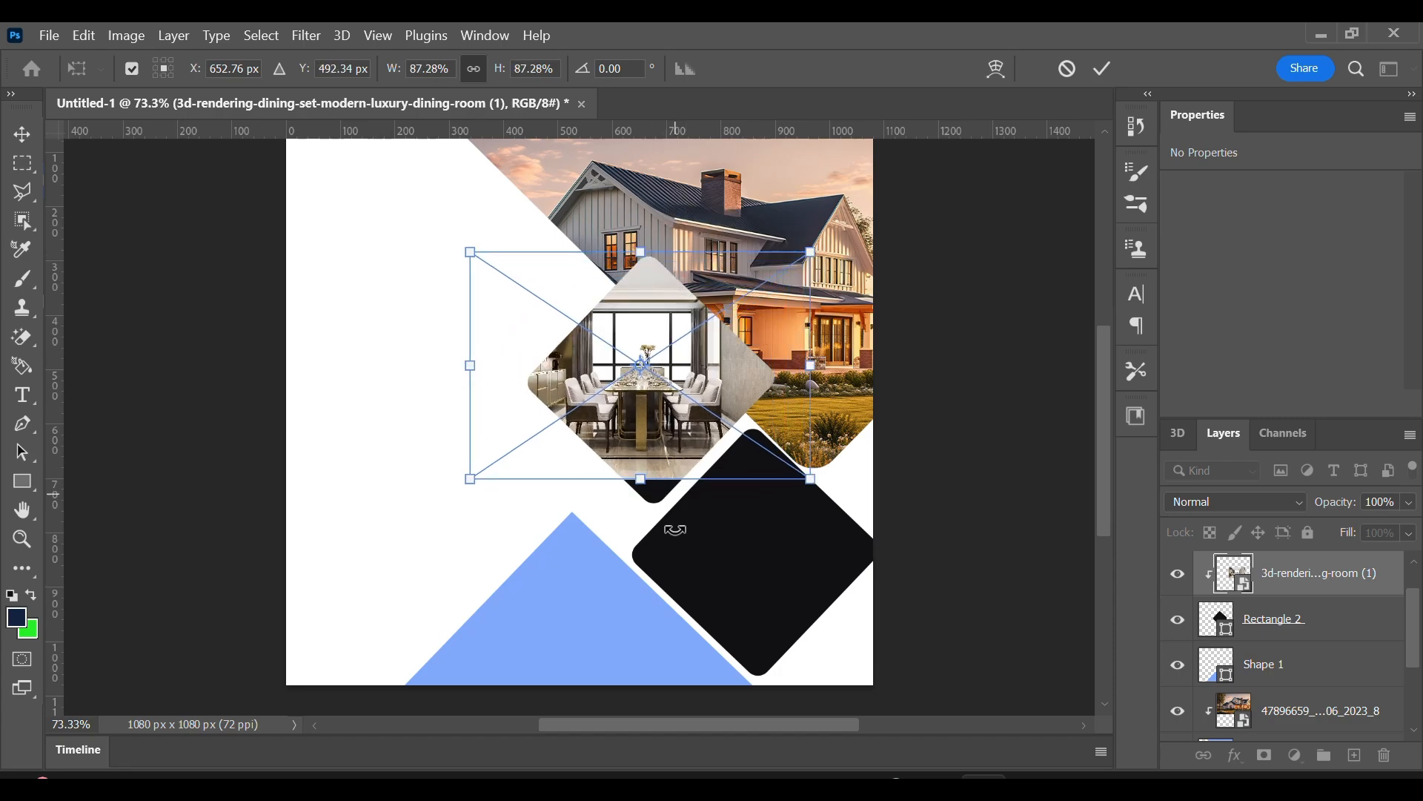
drag(641, 479, 641, 503)
mouse_move(661, 427)
mouse_down()
mouse_move(689, 428)
mouse_move(672, 427)
mouse_up()
click(1102, 68)
Place the luxury bedroom suite photo as an embedded object and move it over the lower diamond.
click(49, 35)
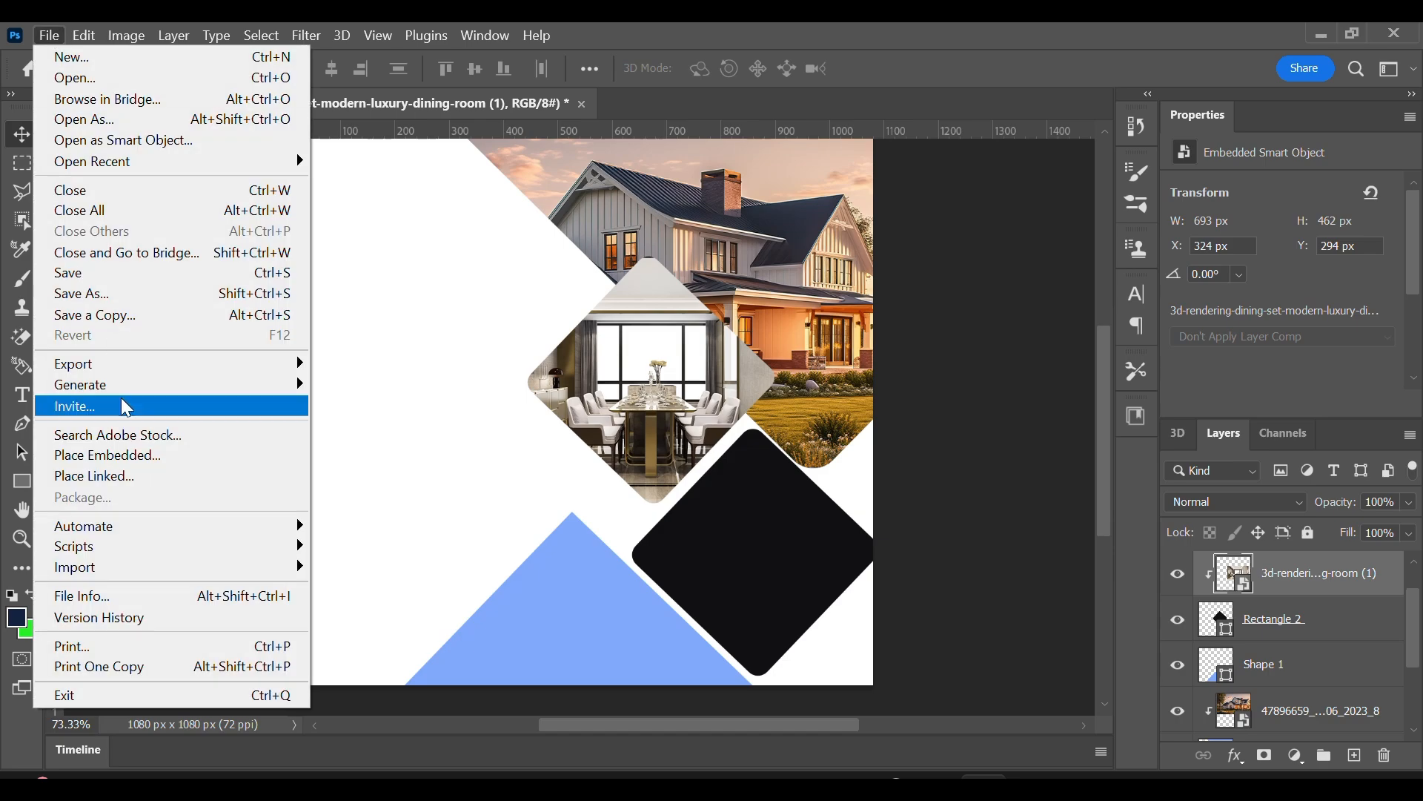
click(130, 456)
click(435, 229)
click(521, 511)
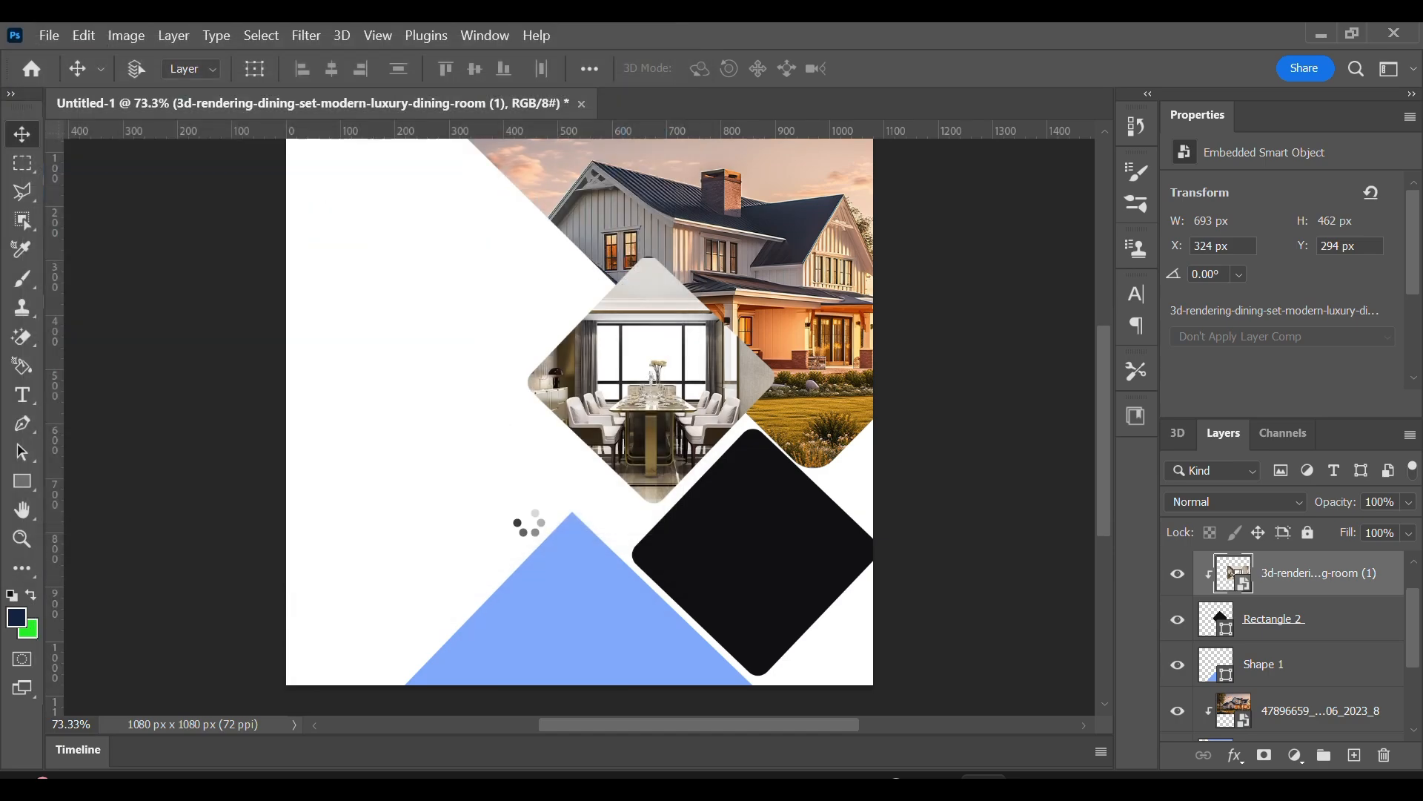
drag(597, 448, 795, 589)
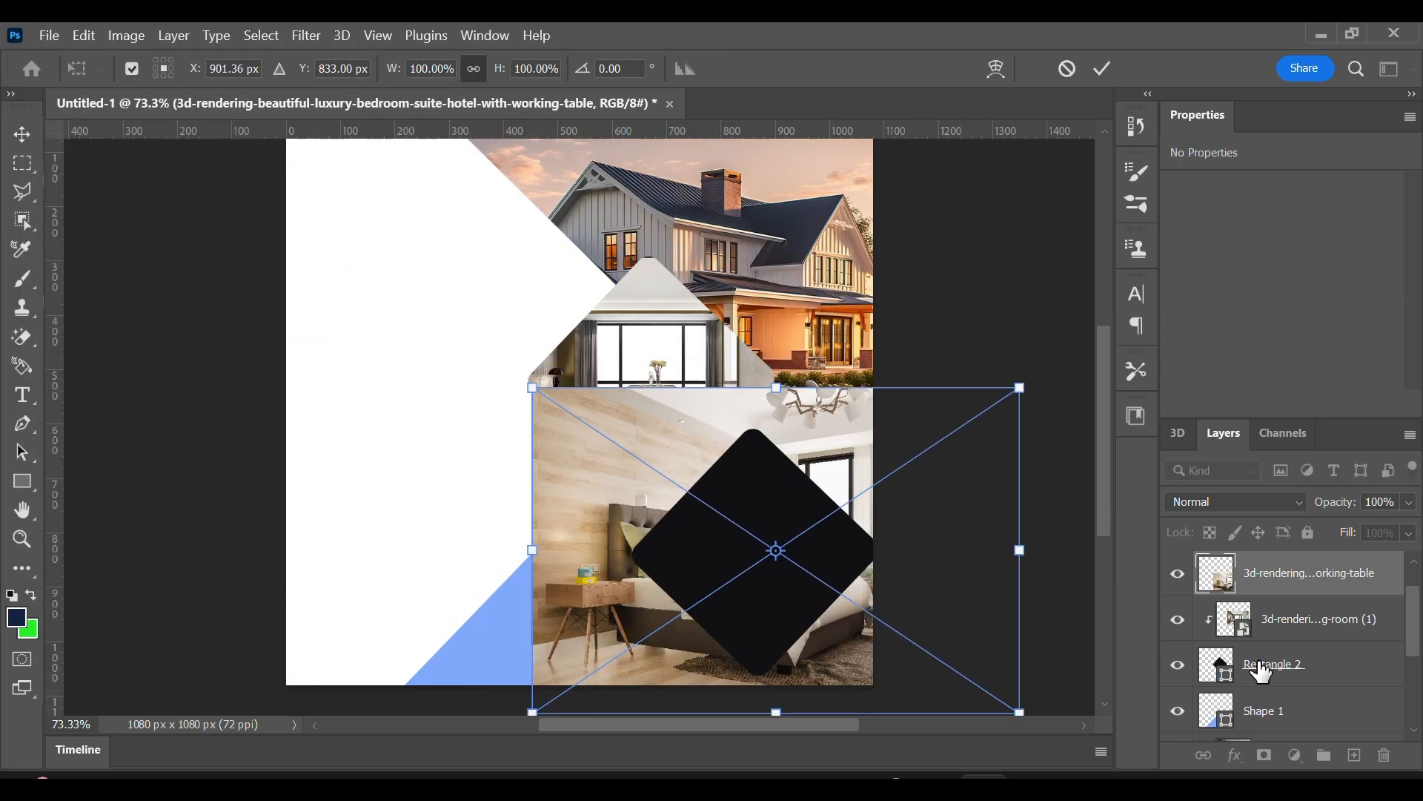
Move the bedroom photo's layer directly above the lower diamond's layer and clip it to that diamond.
drag(1262, 671, 1267, 623)
key(ctrl+z)
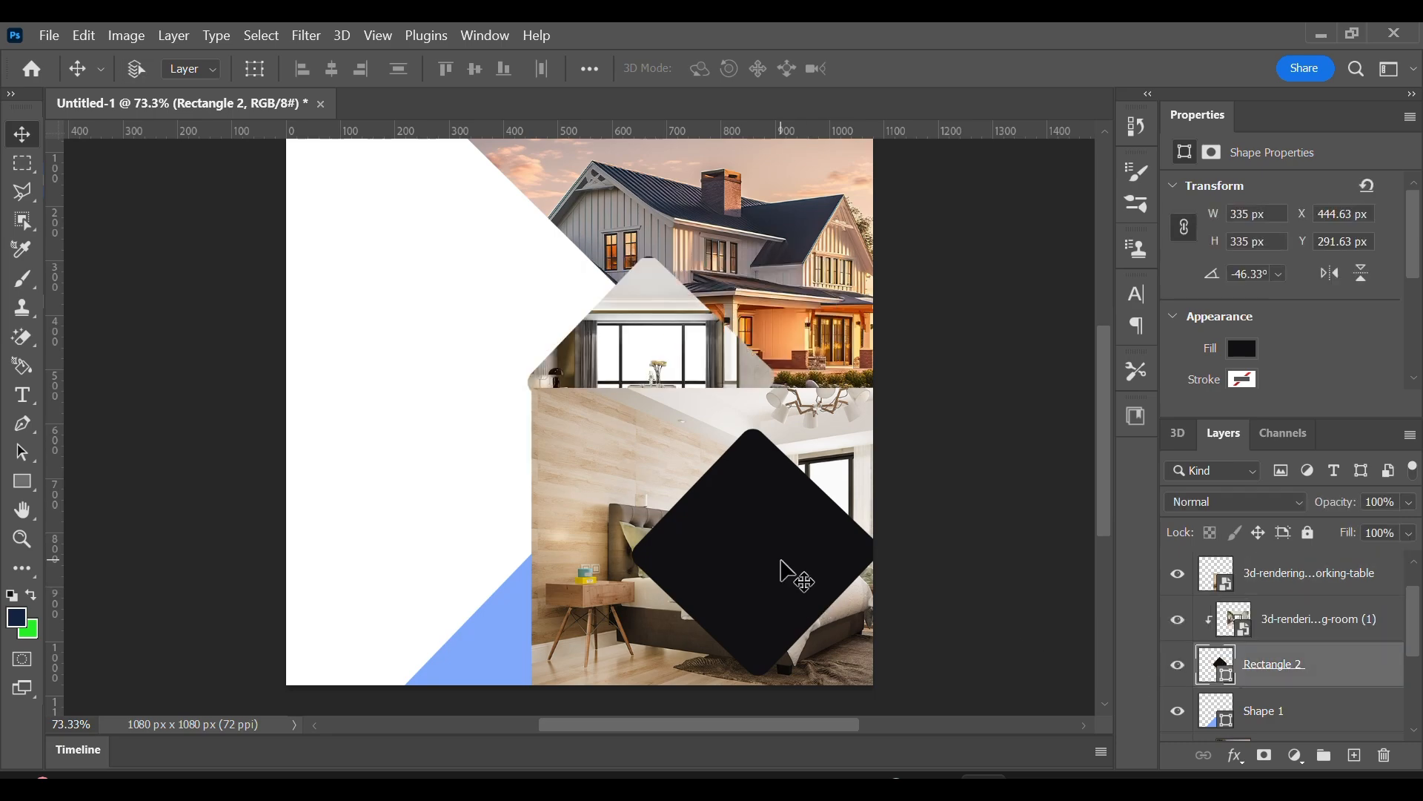
key(ctrl+j)
click(1180, 573)
click(1178, 572)
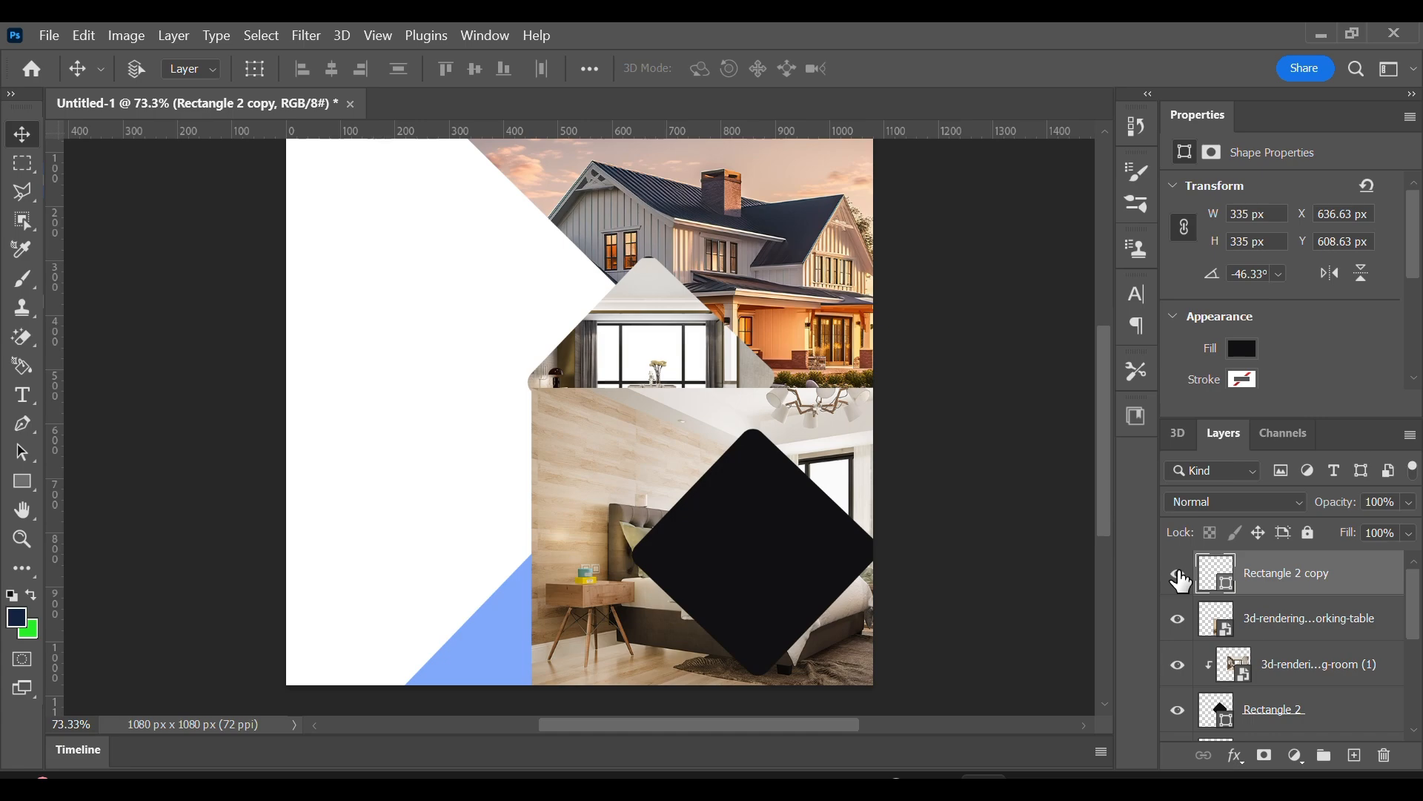
click(1180, 620)
drag(1265, 620, 1266, 557)
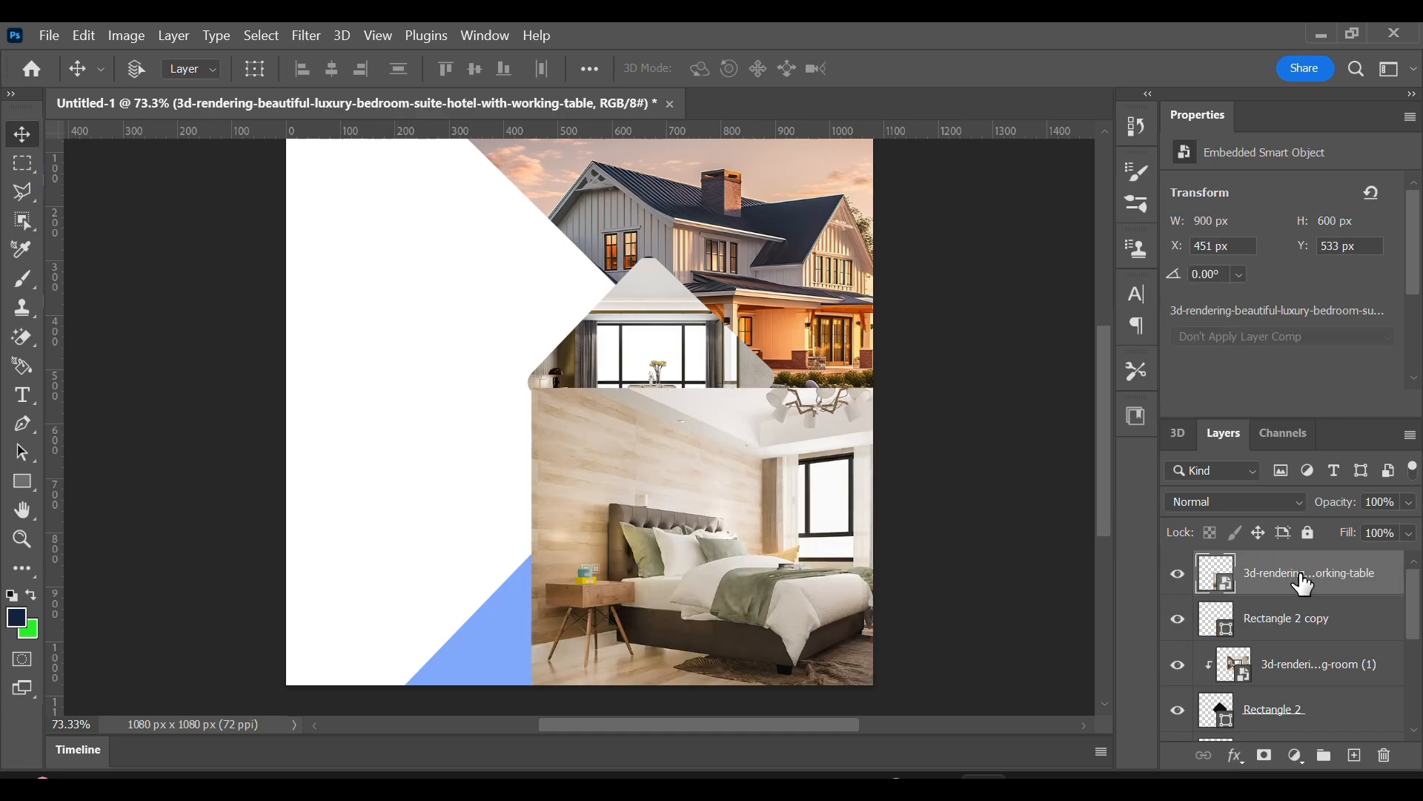
right_click(1298, 575)
click(1068, 587)
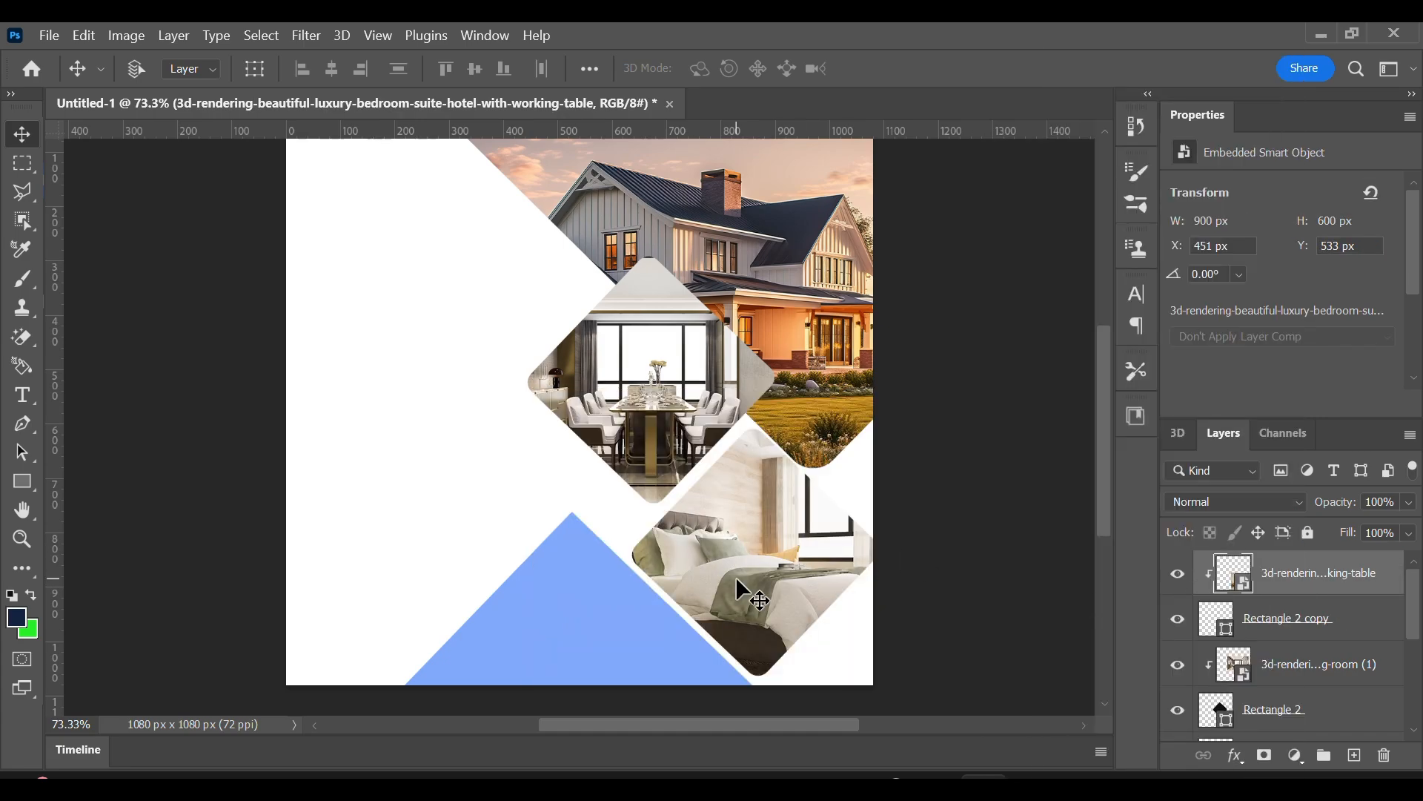
Scale the bedroom photo to about 689 by 459 px to fill the lower diamond, and shift both slightly left together.
drag(735, 576, 758, 568)
key(ctrl+t)
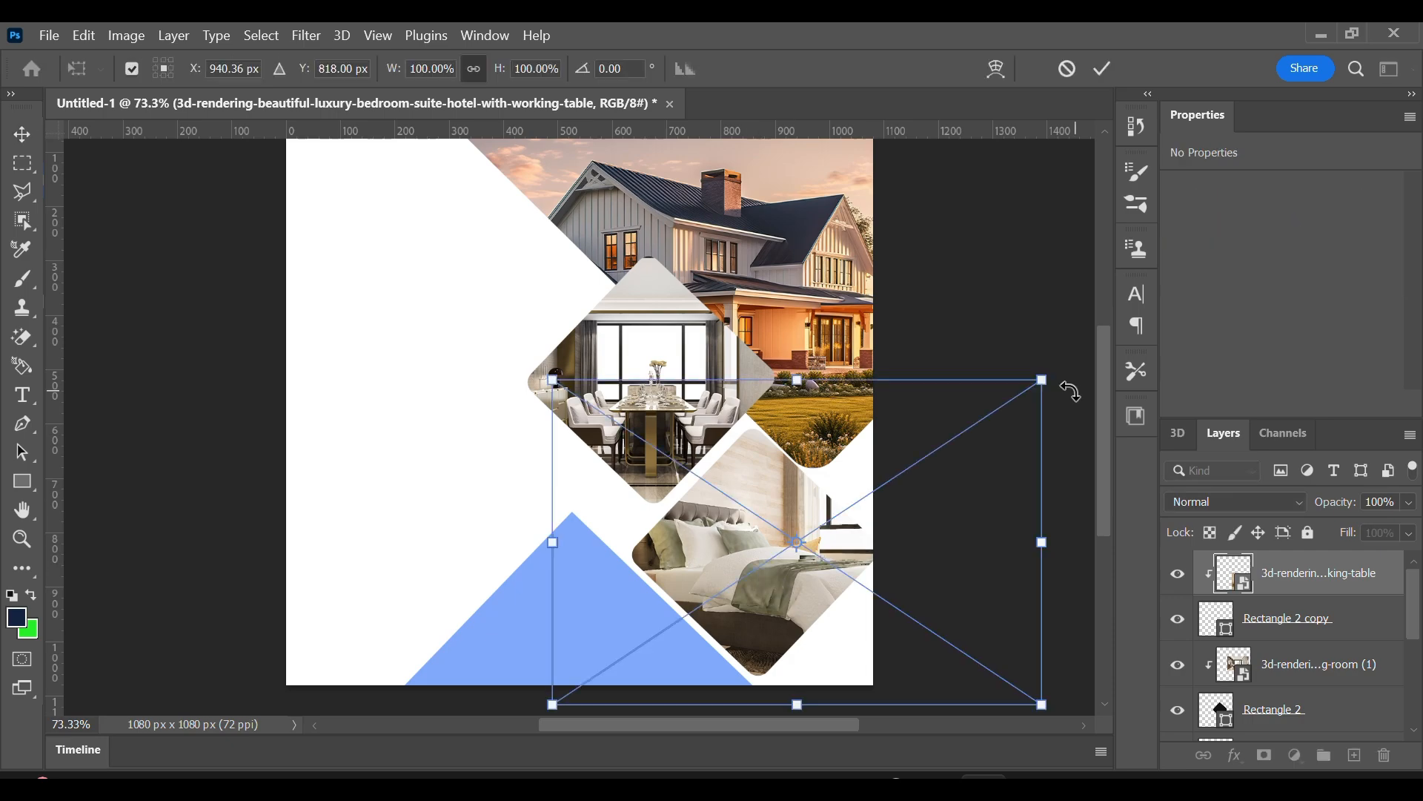
drag(1042, 380, 872, 454)
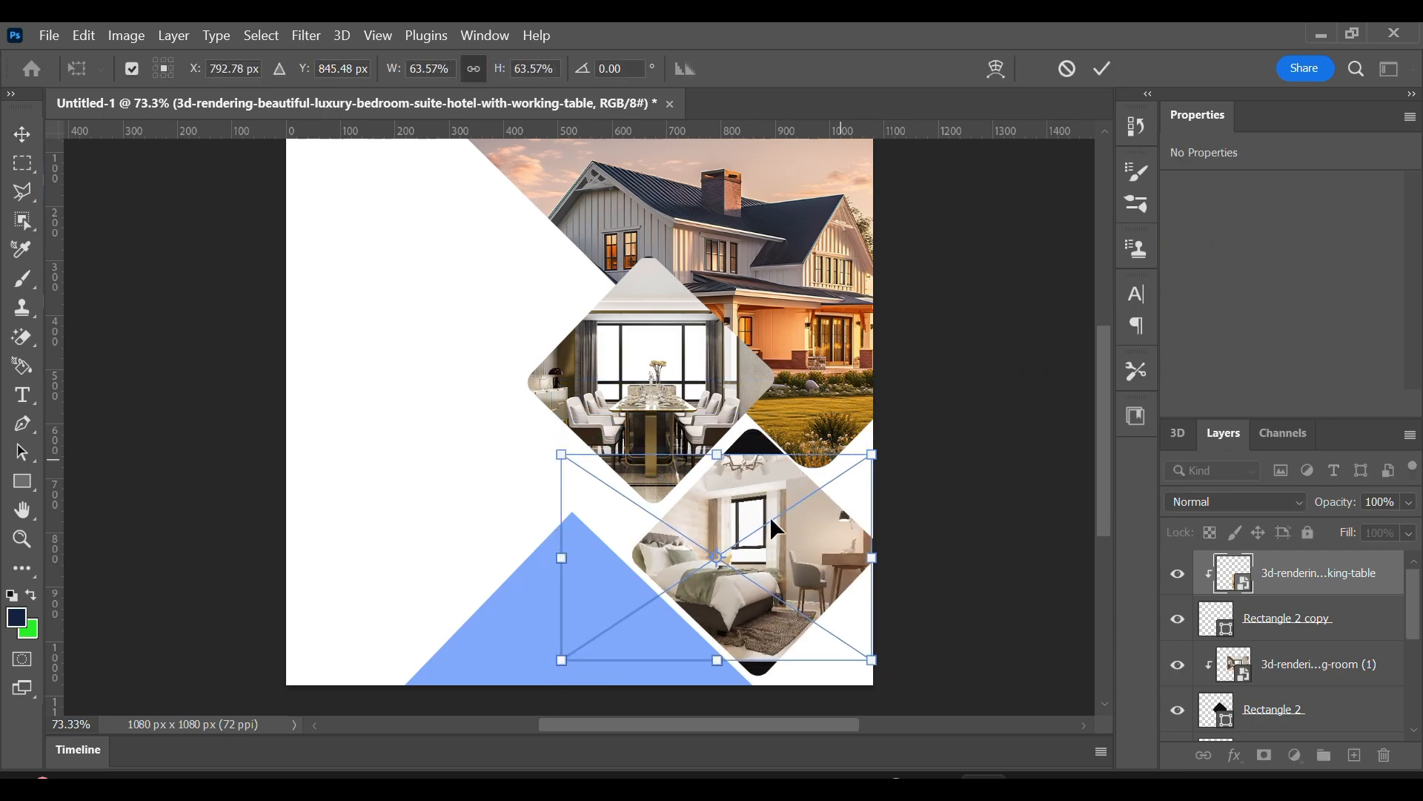
drag(743, 540, 771, 519)
drag(747, 641, 755, 673)
mouse_move(754, 598)
mouse_down()
mouse_move(772, 599)
mouse_move(765, 590)
mouse_up()
click(1103, 68)
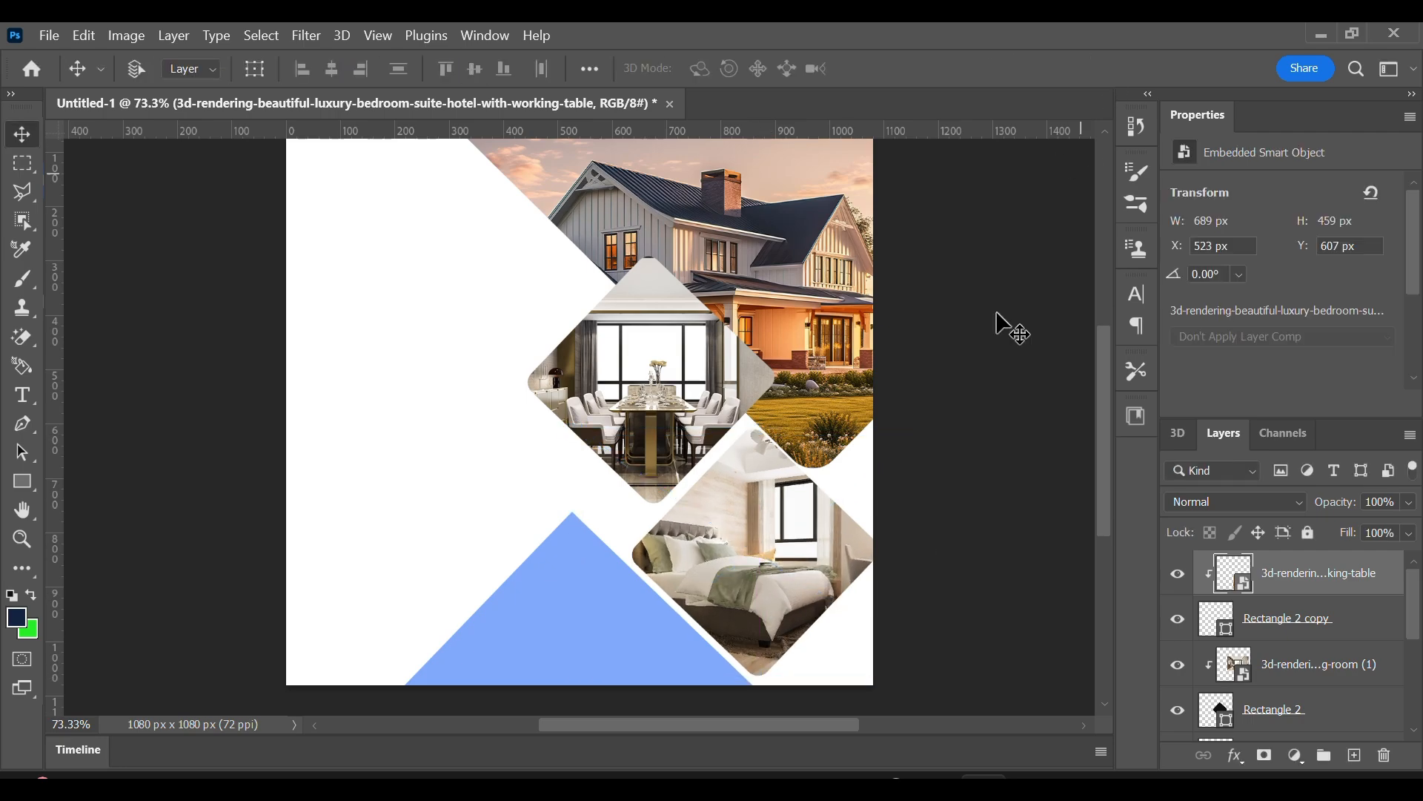
click(1321, 619)
drag(789, 576, 784, 575)
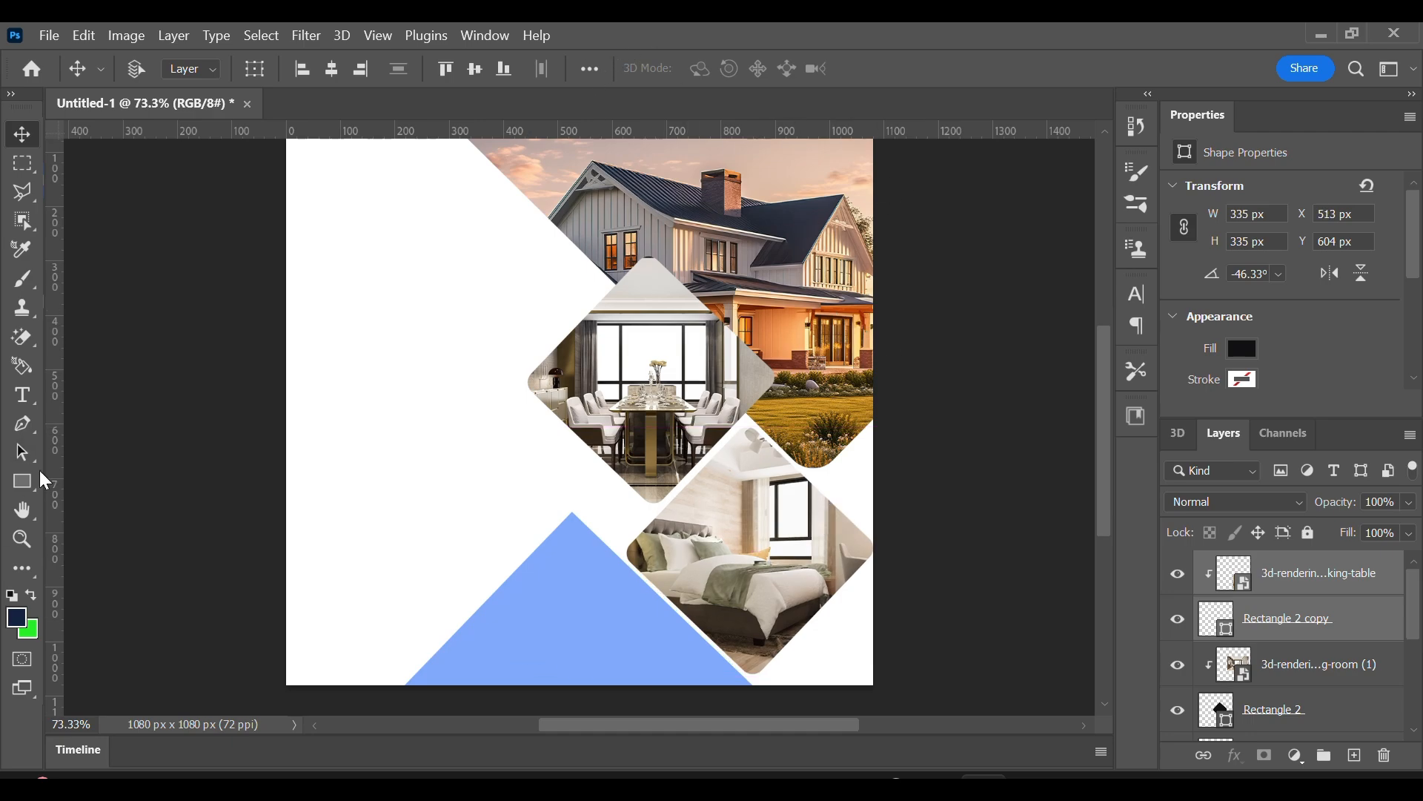
Select the blue triangle shape and switch its fill from solid colour to a linear gradient.
click(23, 482)
click(21, 138)
right_click(602, 609)
click(645, 623)
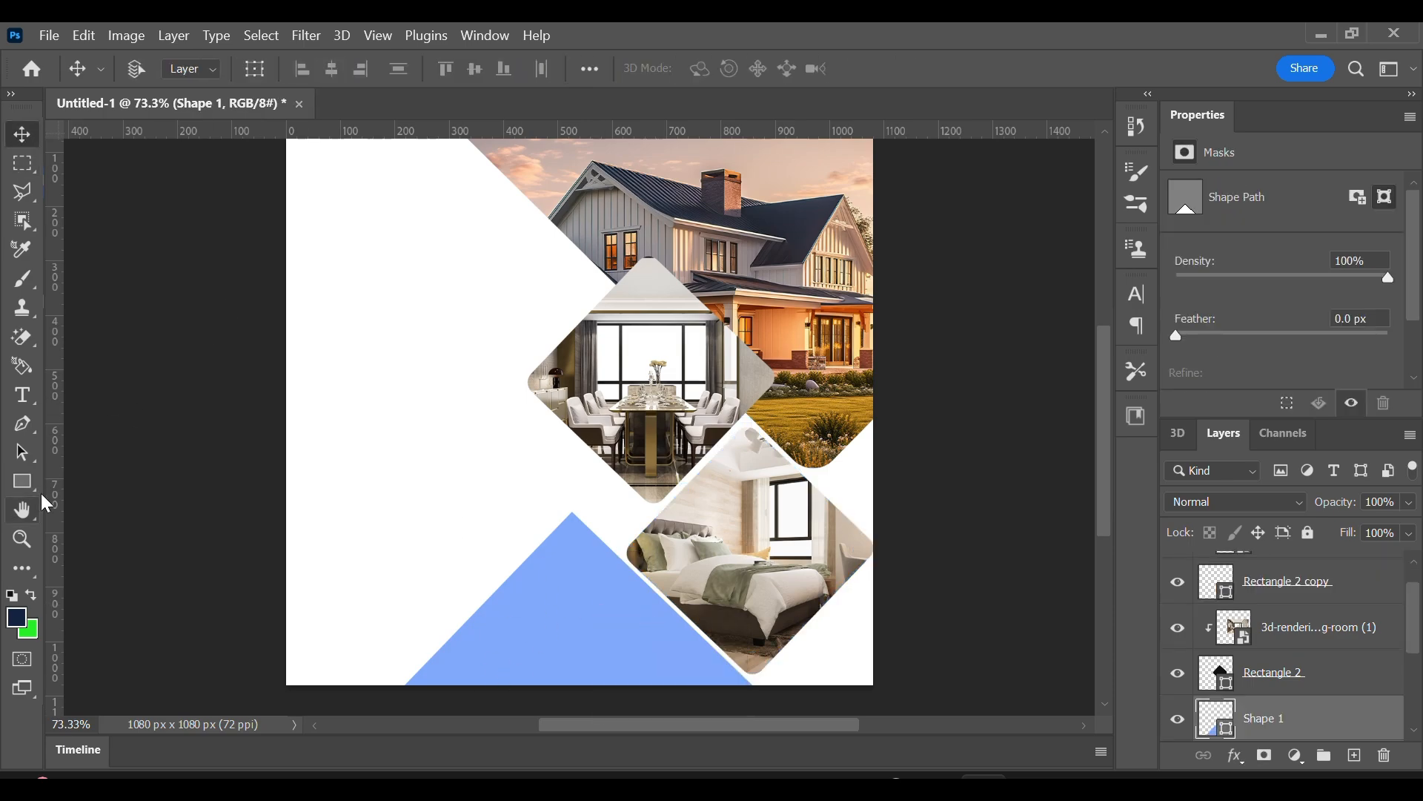
click(22, 482)
click(250, 68)
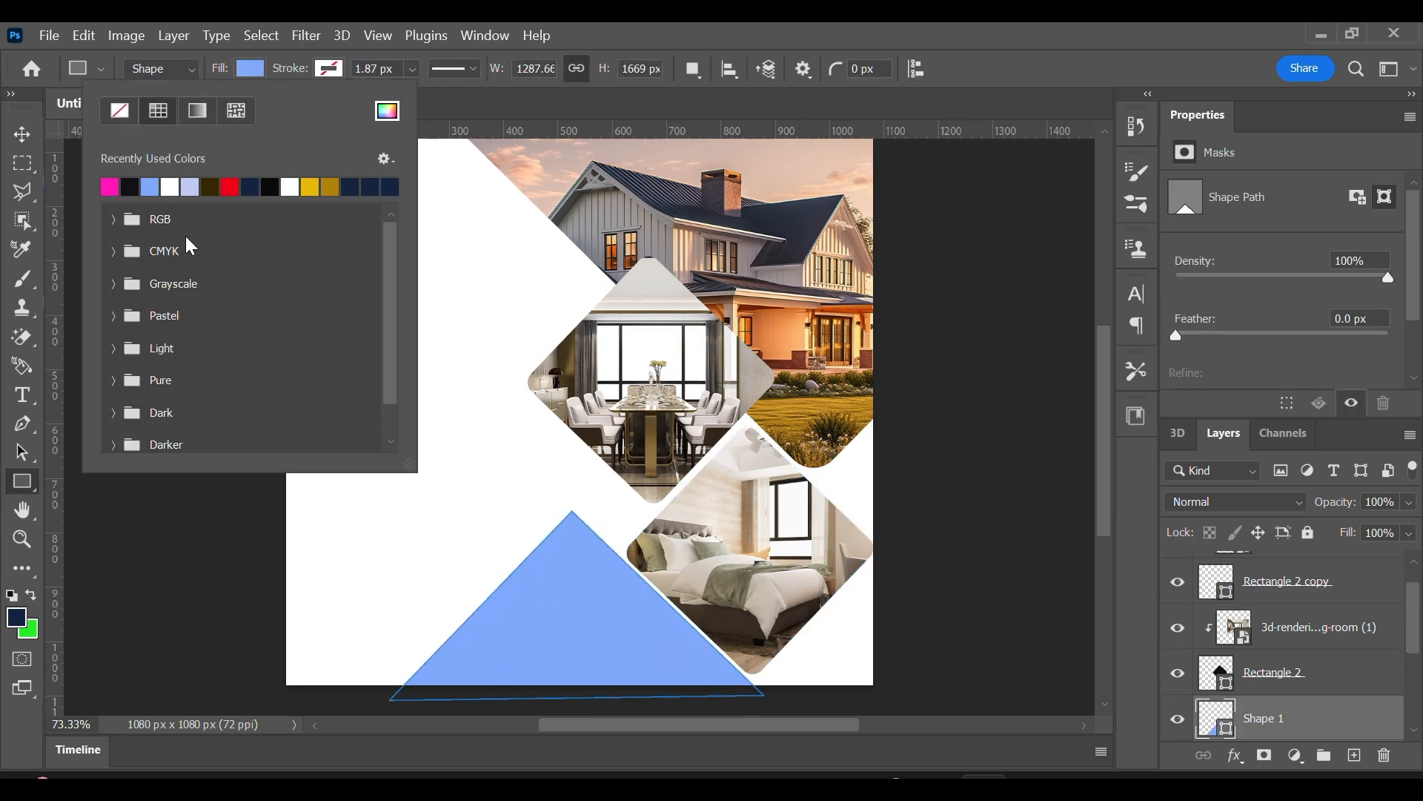
click(197, 111)
Set the starting colour stop of the triangle's gradient to dark purple 480153.
double_click(106, 361)
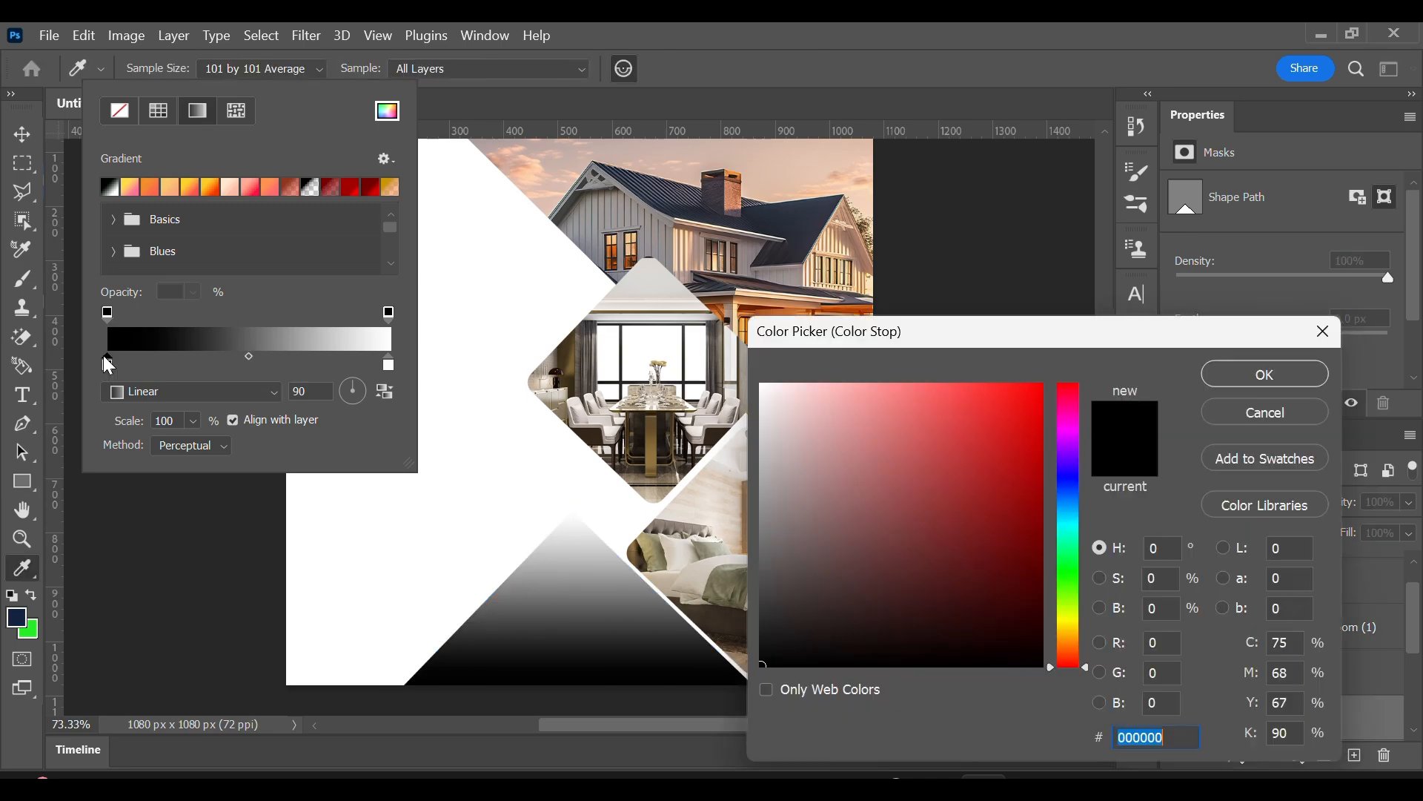
mouse_move(1038, 389)
mouse_down()
mouse_move(1043, 360)
mouse_move(1026, 502)
mouse_move(1055, 515)
mouse_move(1027, 533)
mouse_move(1041, 665)
mouse_up()
click(1066, 514)
click(1079, 432)
drag(1070, 461, 1065, 443)
drag(1024, 519, 1040, 574)
click(1066, 438)
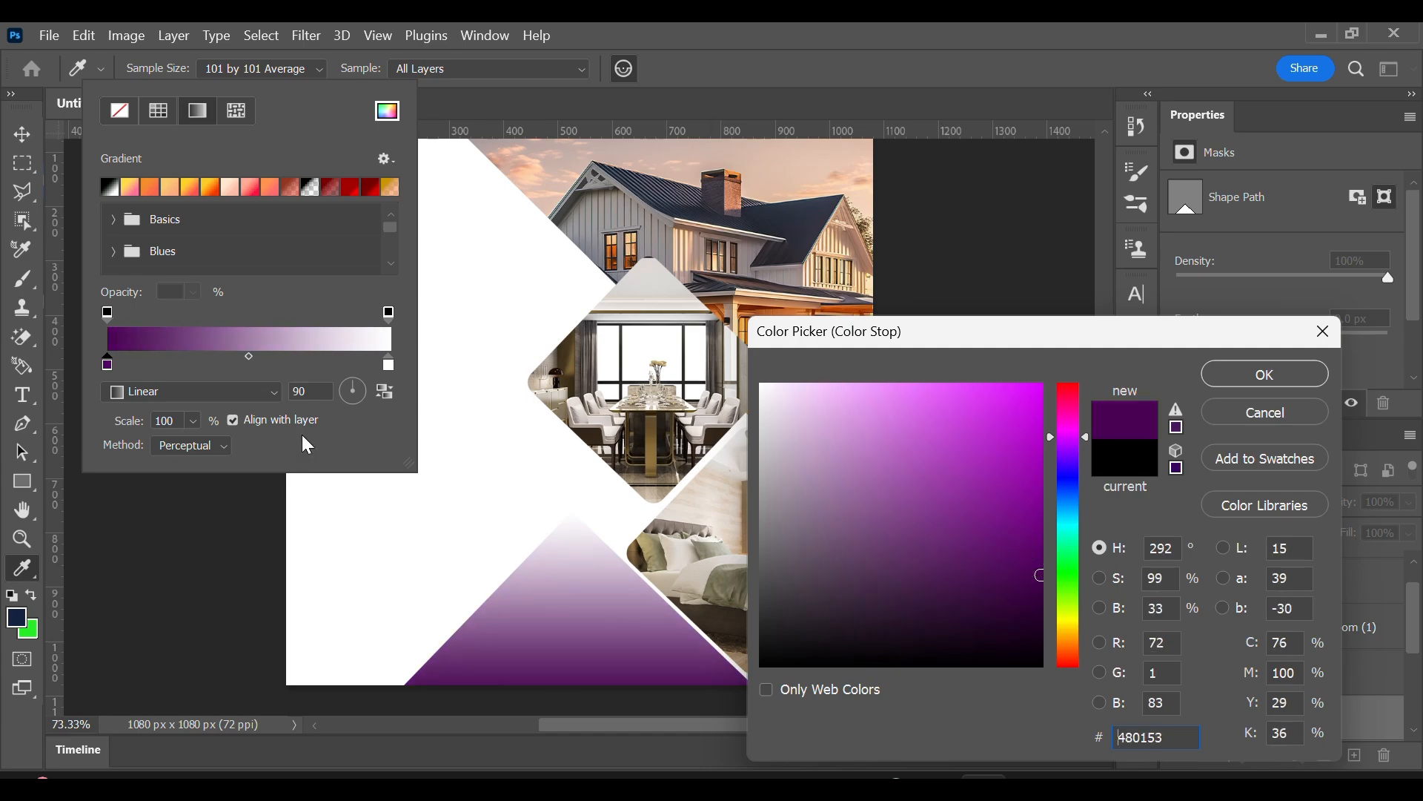
click(389, 368)
click(1263, 375)
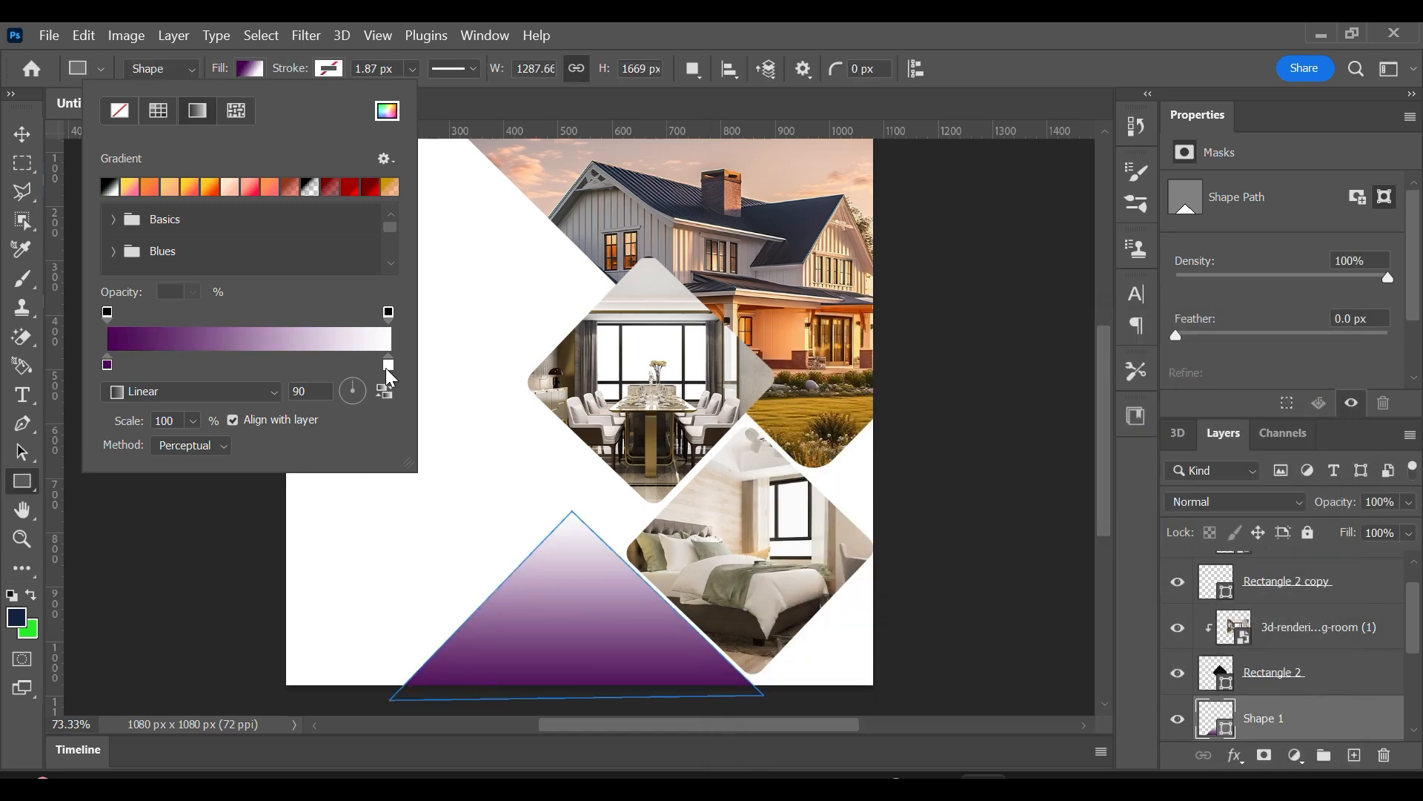
Set the end colour stop of the triangle's gradient to bright pink.
double_click(389, 365)
click(1069, 440)
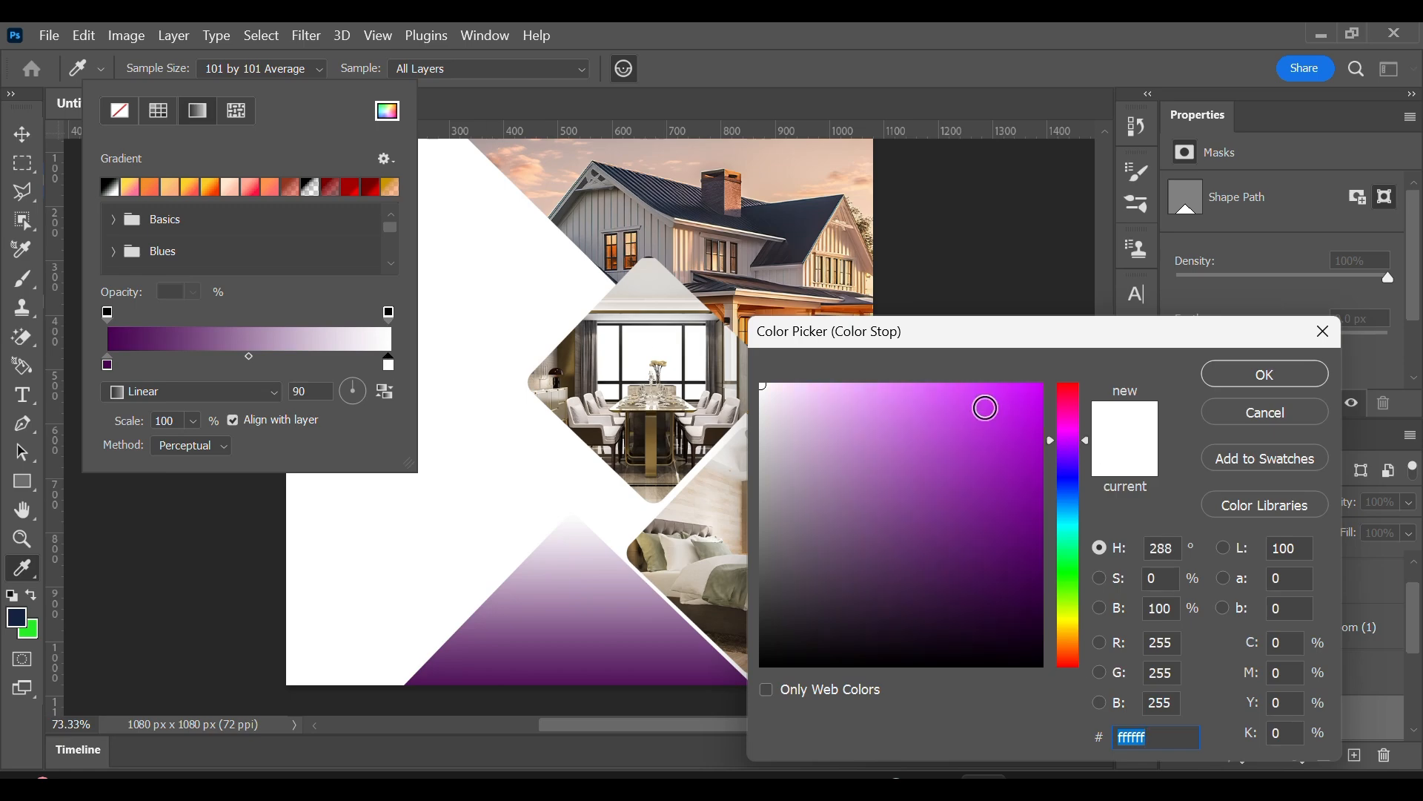
click(1068, 407)
drag(999, 416, 1027, 381)
click(1263, 376)
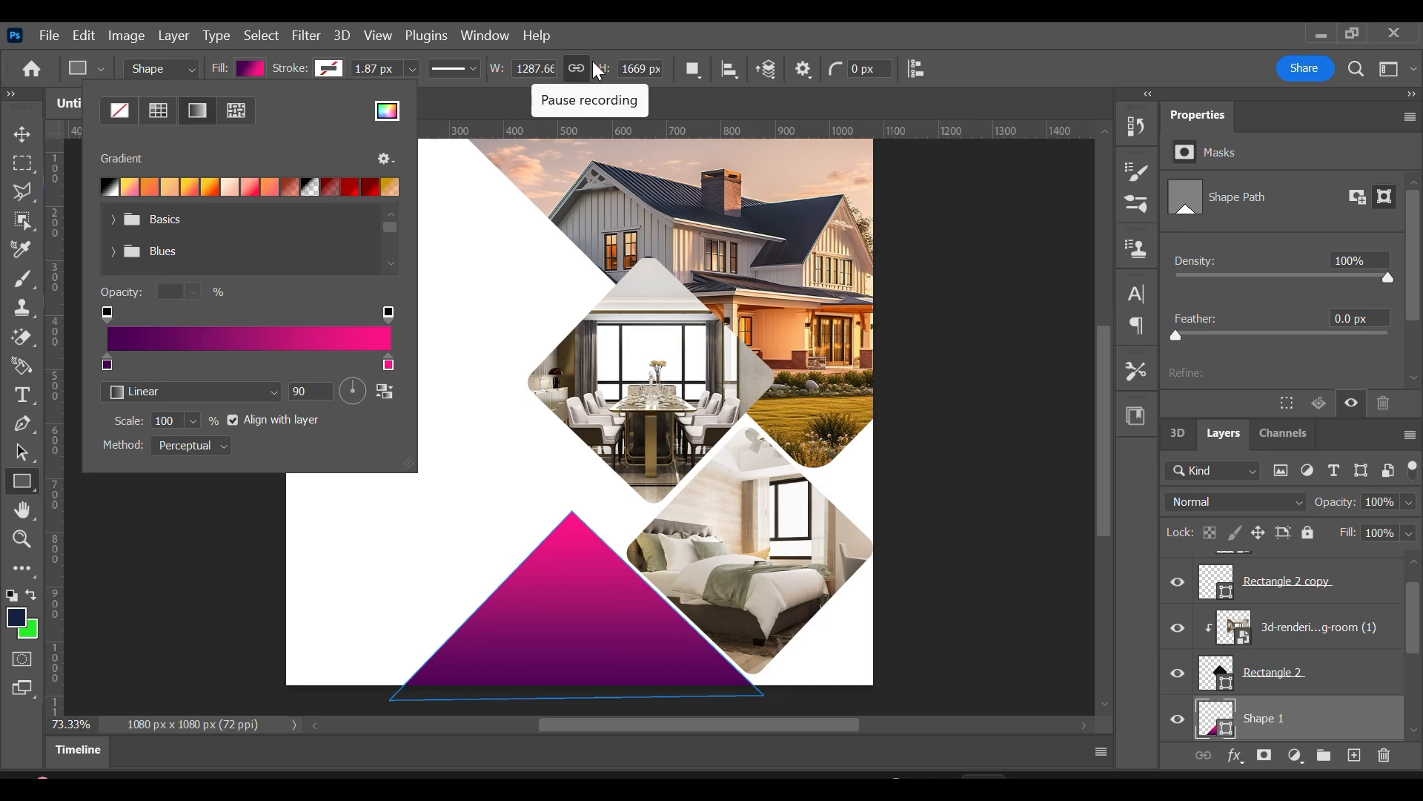
click(586, 70)
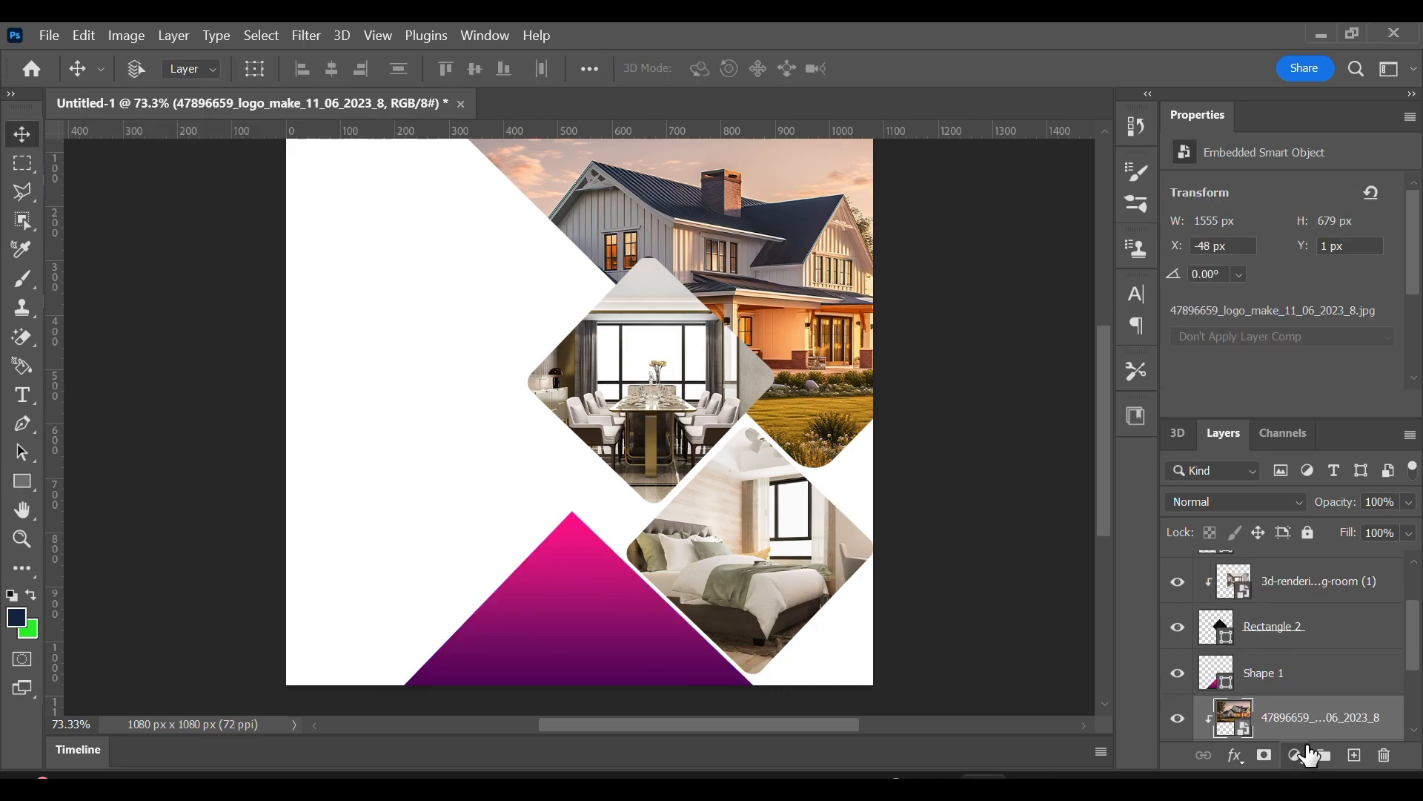
Add a Hue/Saturation adjustment over the house photo, starting from the Cyanotype preset, with hue 324 and saturation 77.
click(1308, 754)
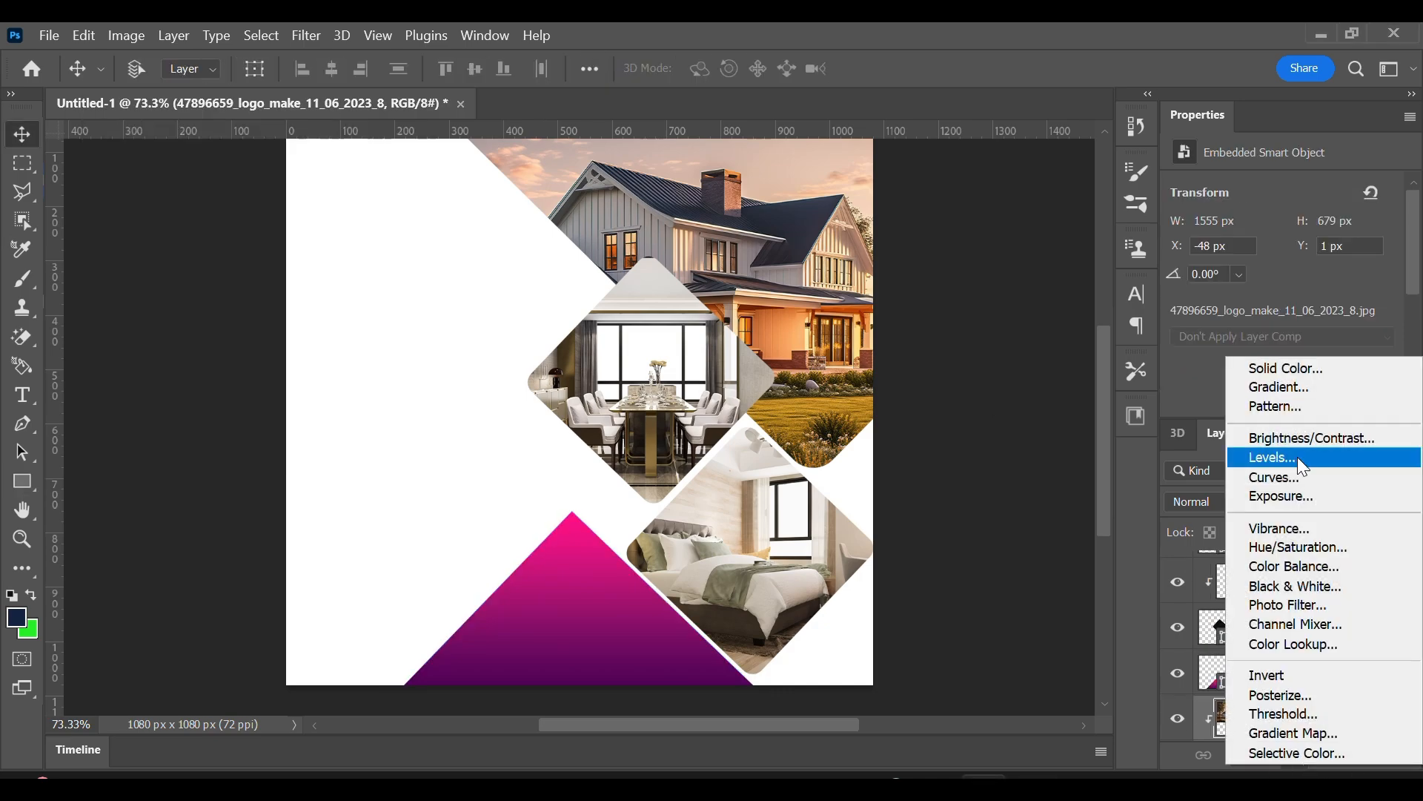
click(1293, 545)
click(1288, 194)
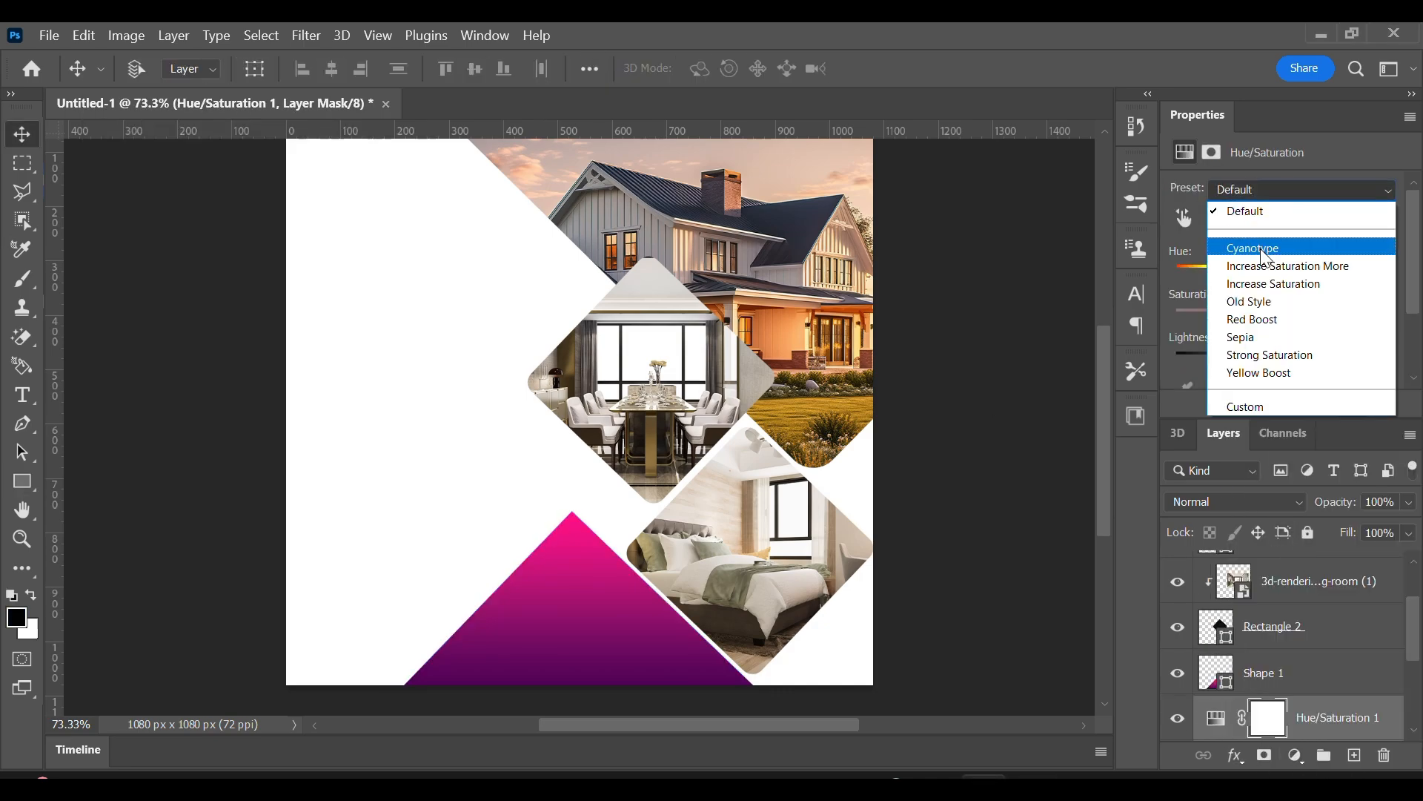
click(1264, 243)
drag(1306, 276, 1317, 275)
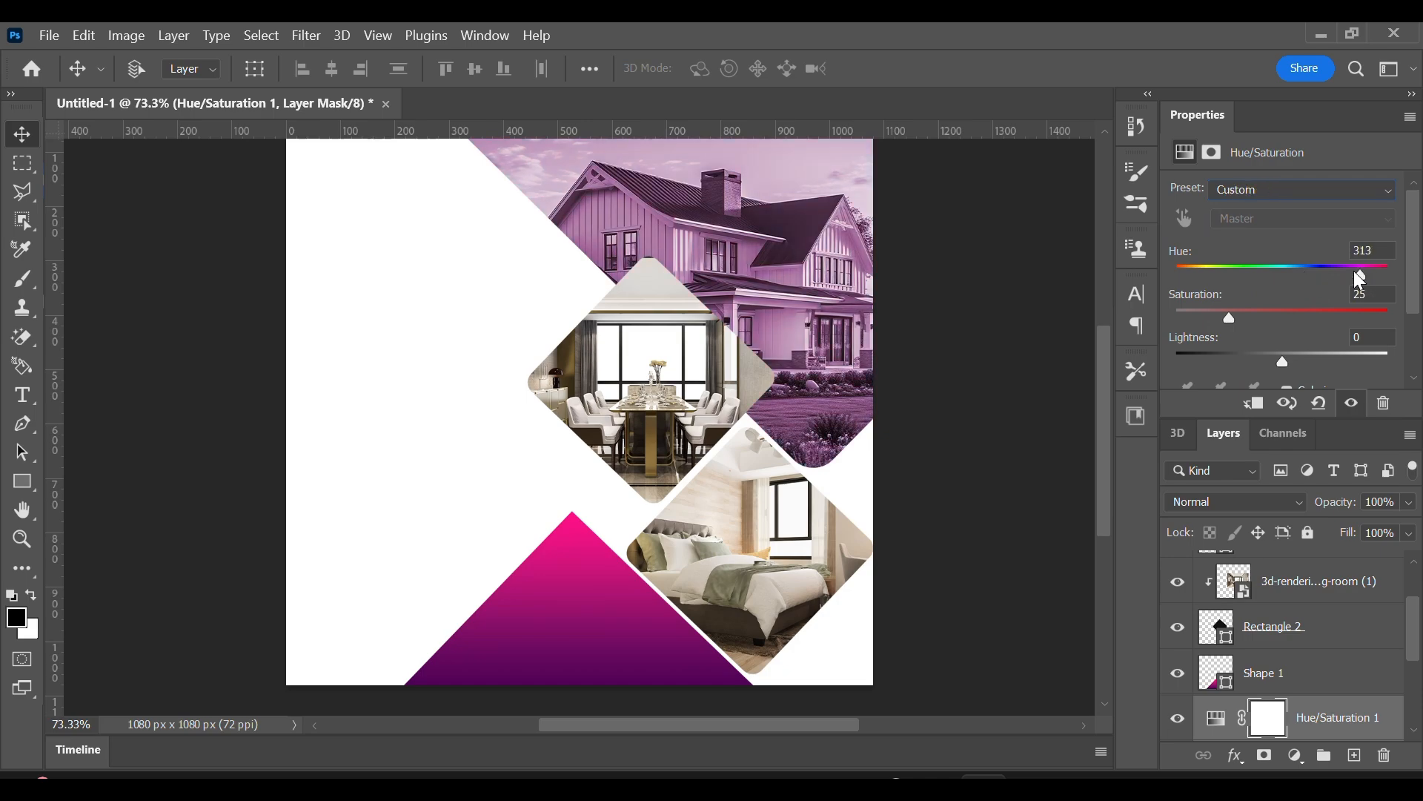
drag(1232, 316, 1389, 275)
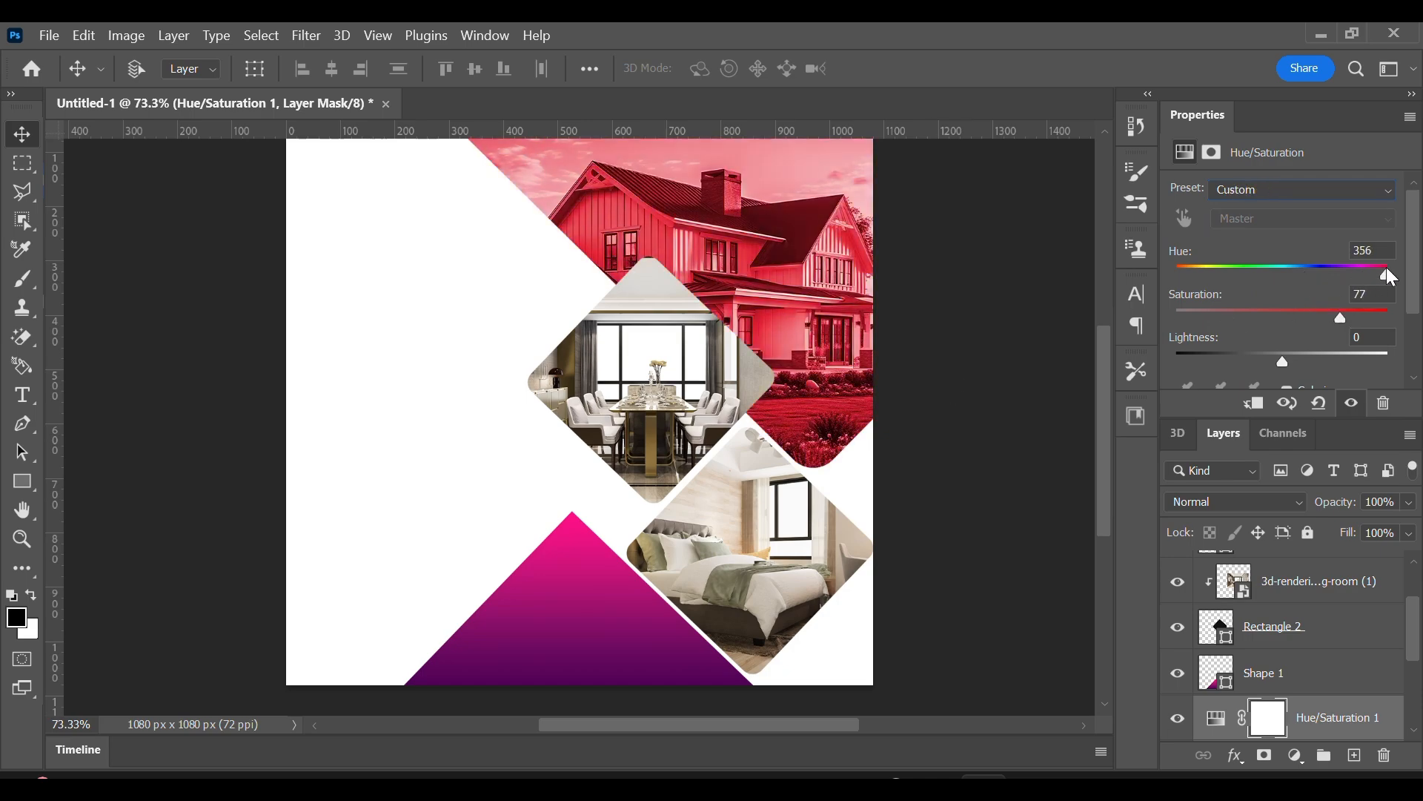
Give the upper diamond around the dining room photo a white stroke and thicken it.
click(1268, 628)
click(22, 481)
click(329, 69)
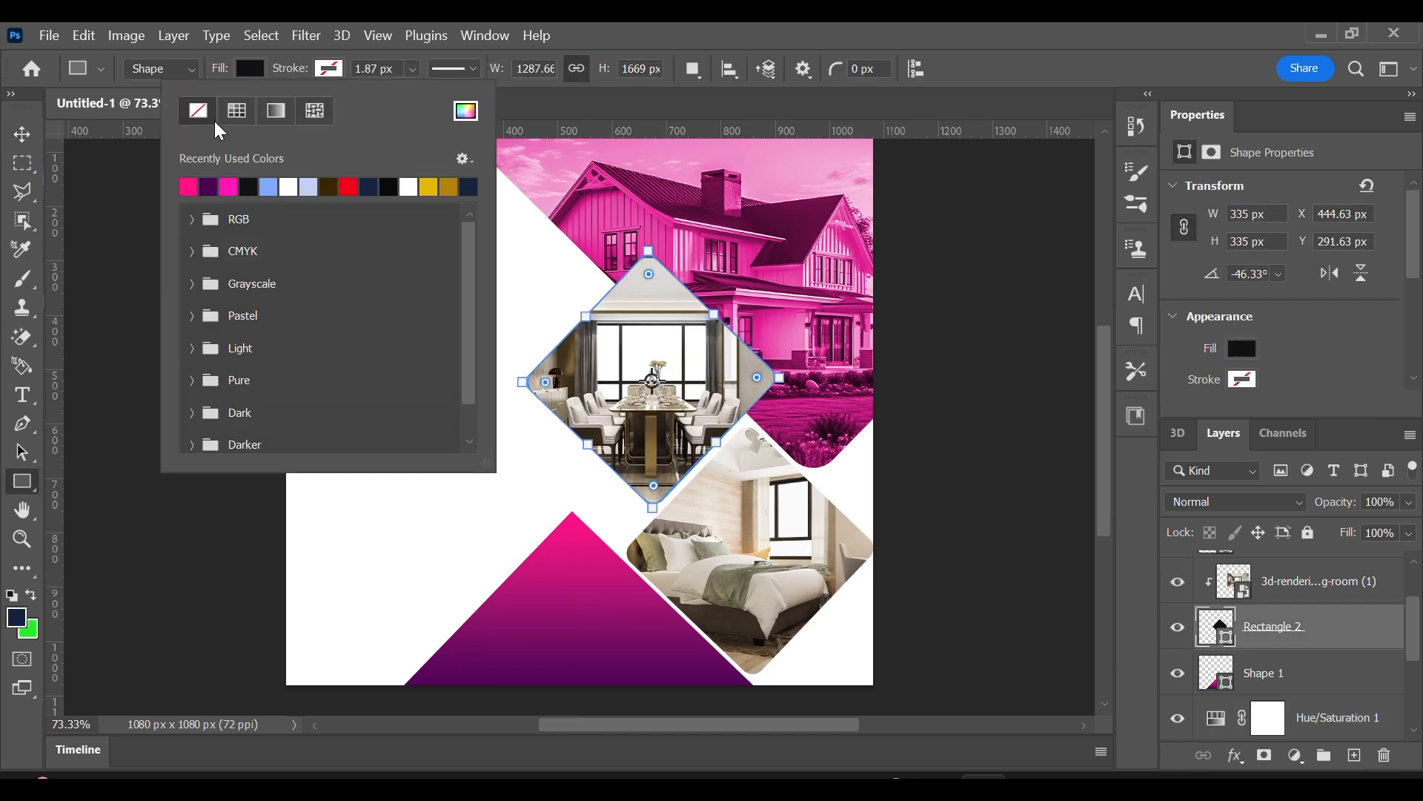
click(289, 186)
click(413, 69)
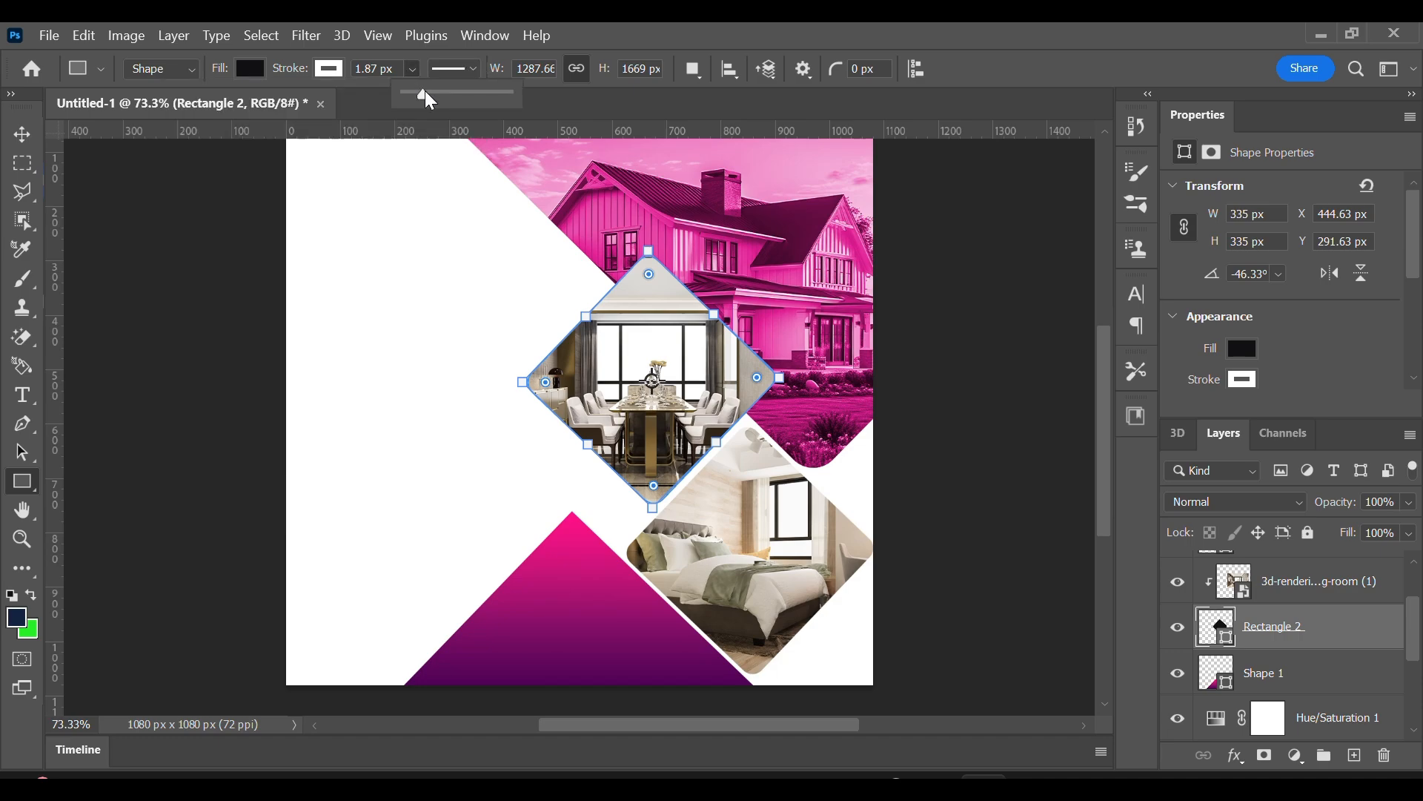
drag(422, 93, 439, 93)
click(21, 139)
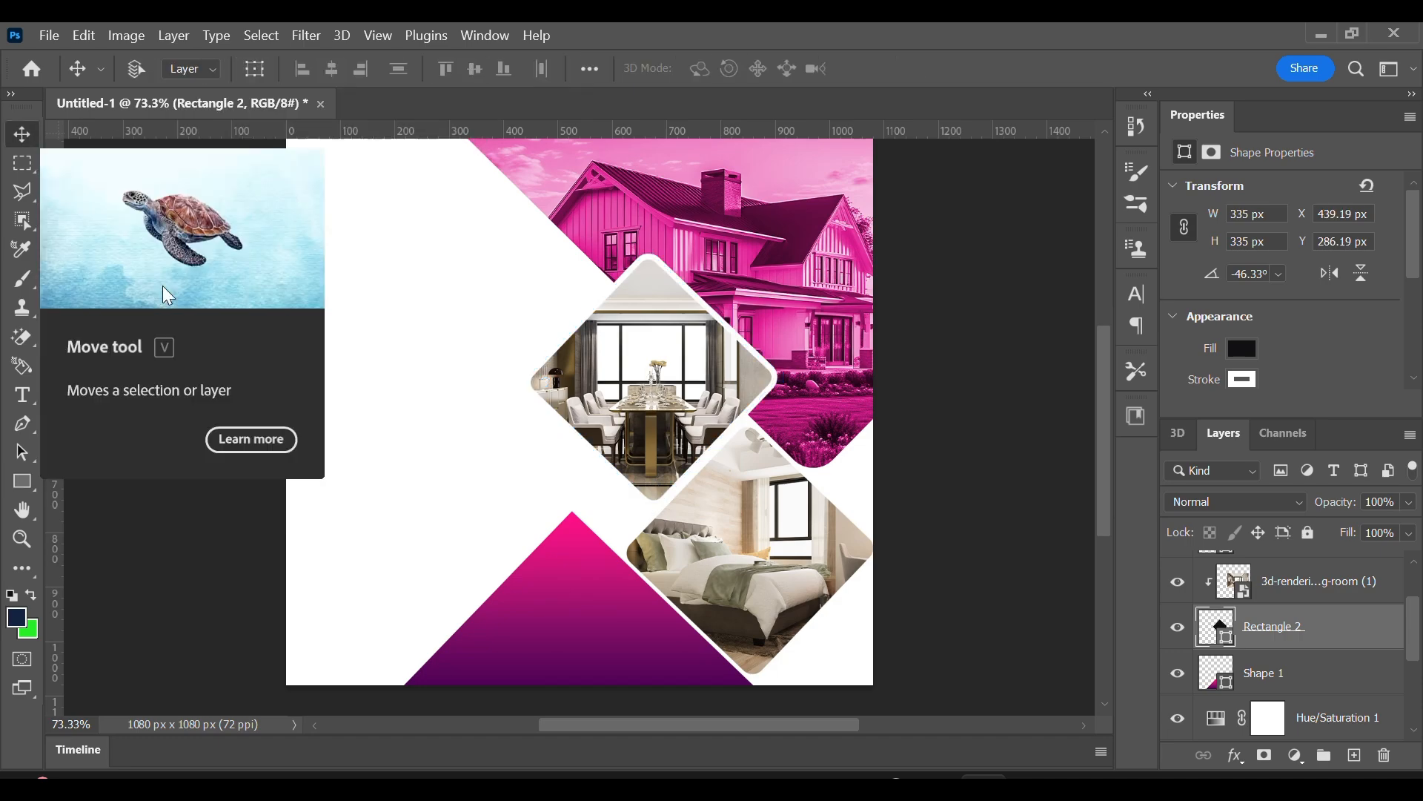
right_click(704, 537)
click(741, 548)
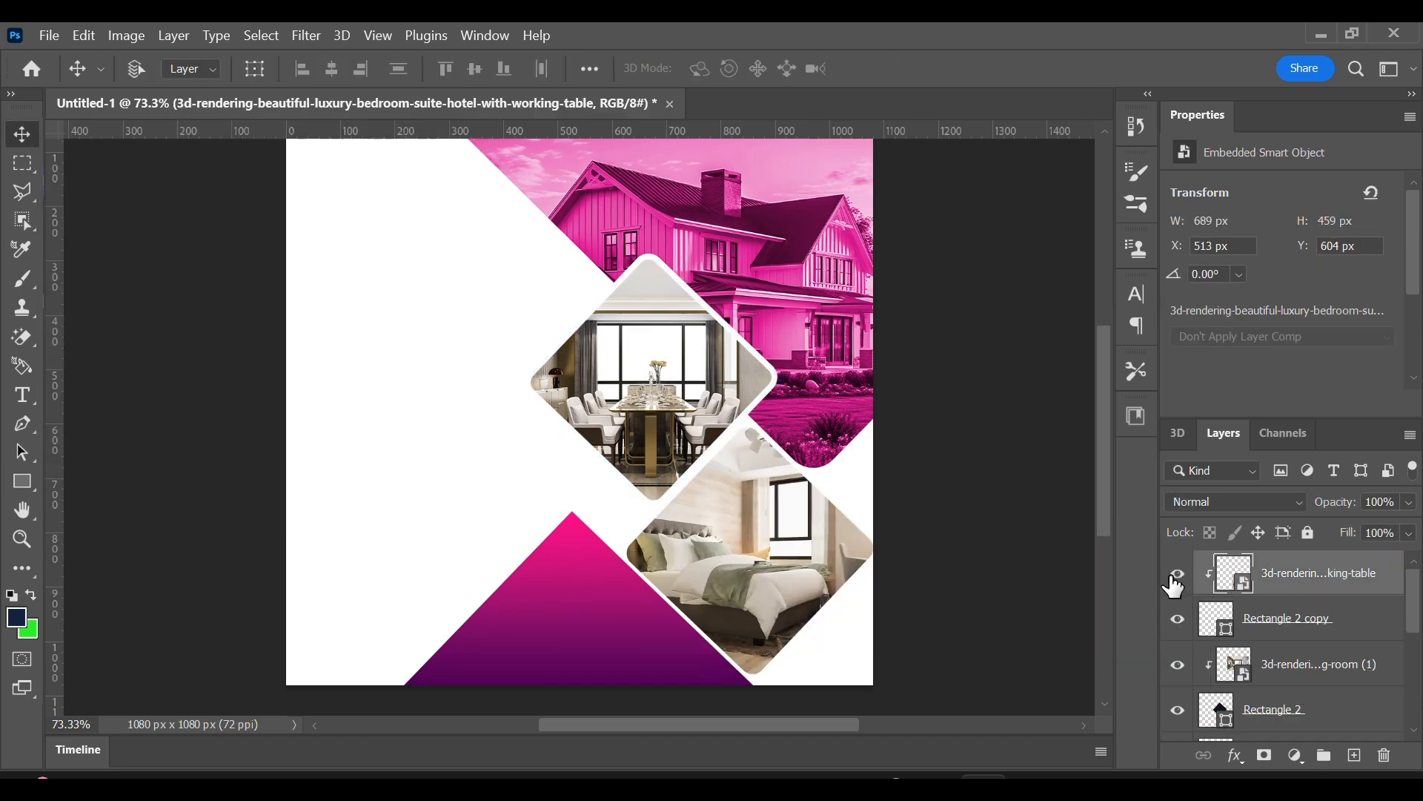
click(27, 489)
click(338, 65)
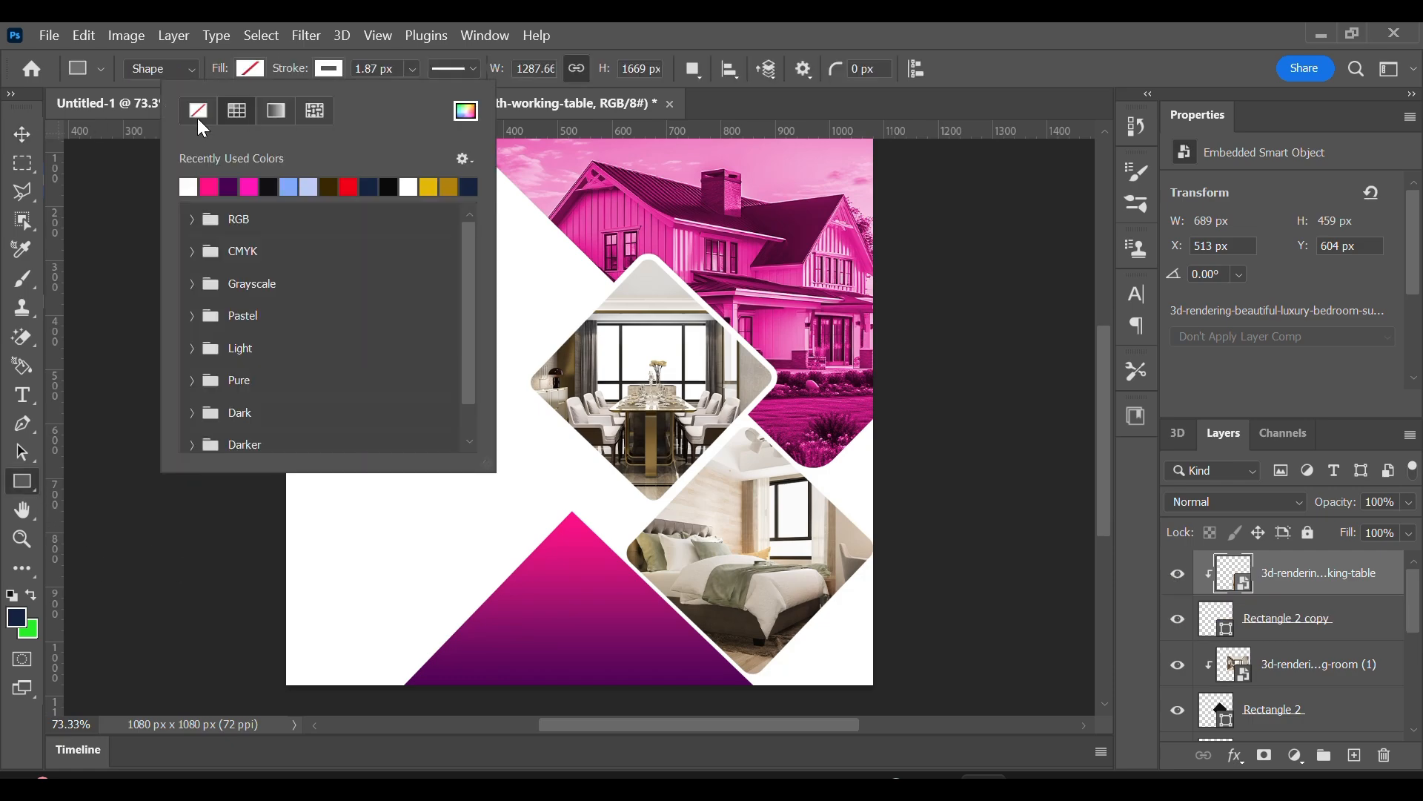
click(412, 68)
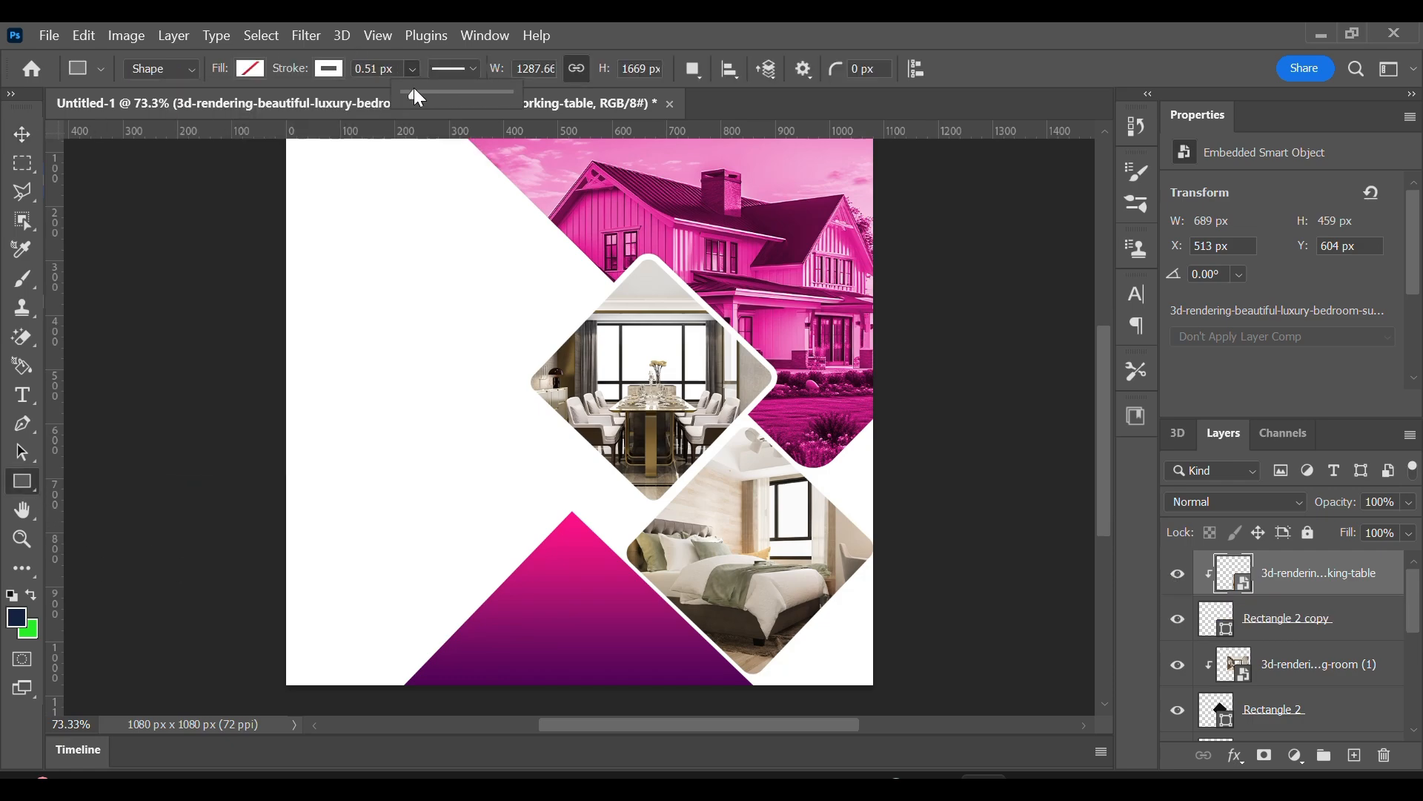
click(1178, 619)
click(1178, 619)
Select the lower diamond's shape layer beneath the bedroom photo and give it a thin white stroke.
click(1268, 619)
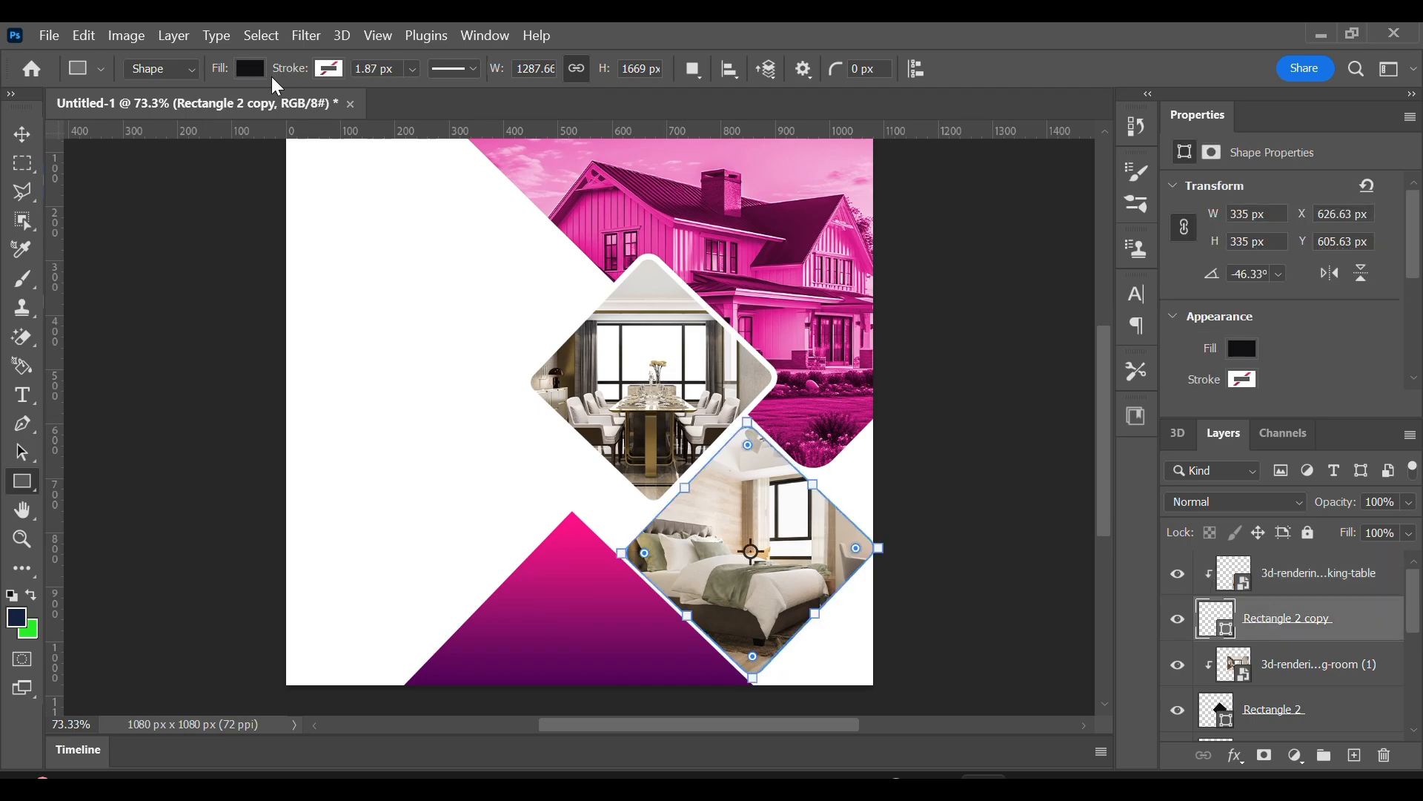
click(329, 69)
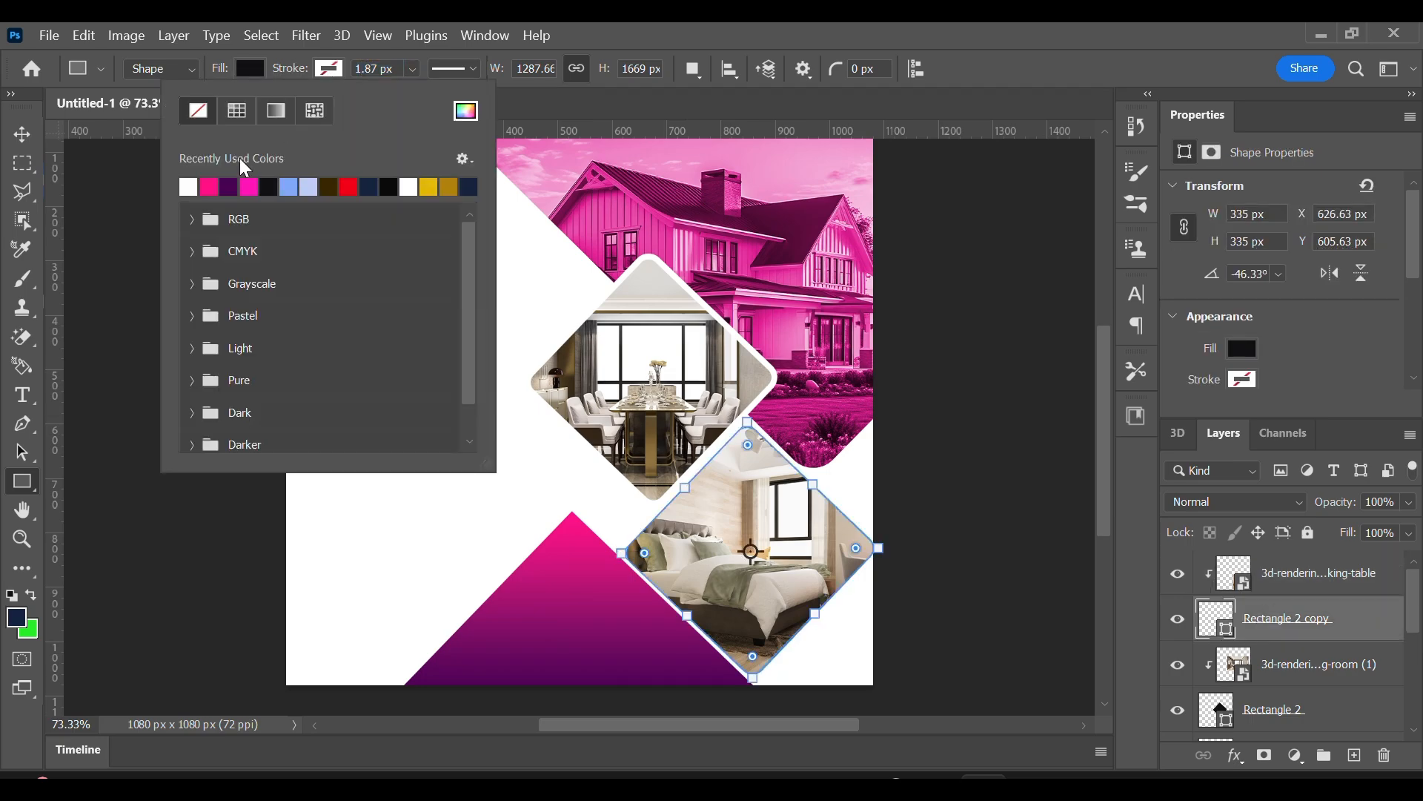
click(188, 186)
click(412, 68)
mouse_move(426, 101)
mouse_down()
mouse_move(407, 101)
mouse_move(445, 114)
mouse_move(425, 113)
mouse_up()
key(v)
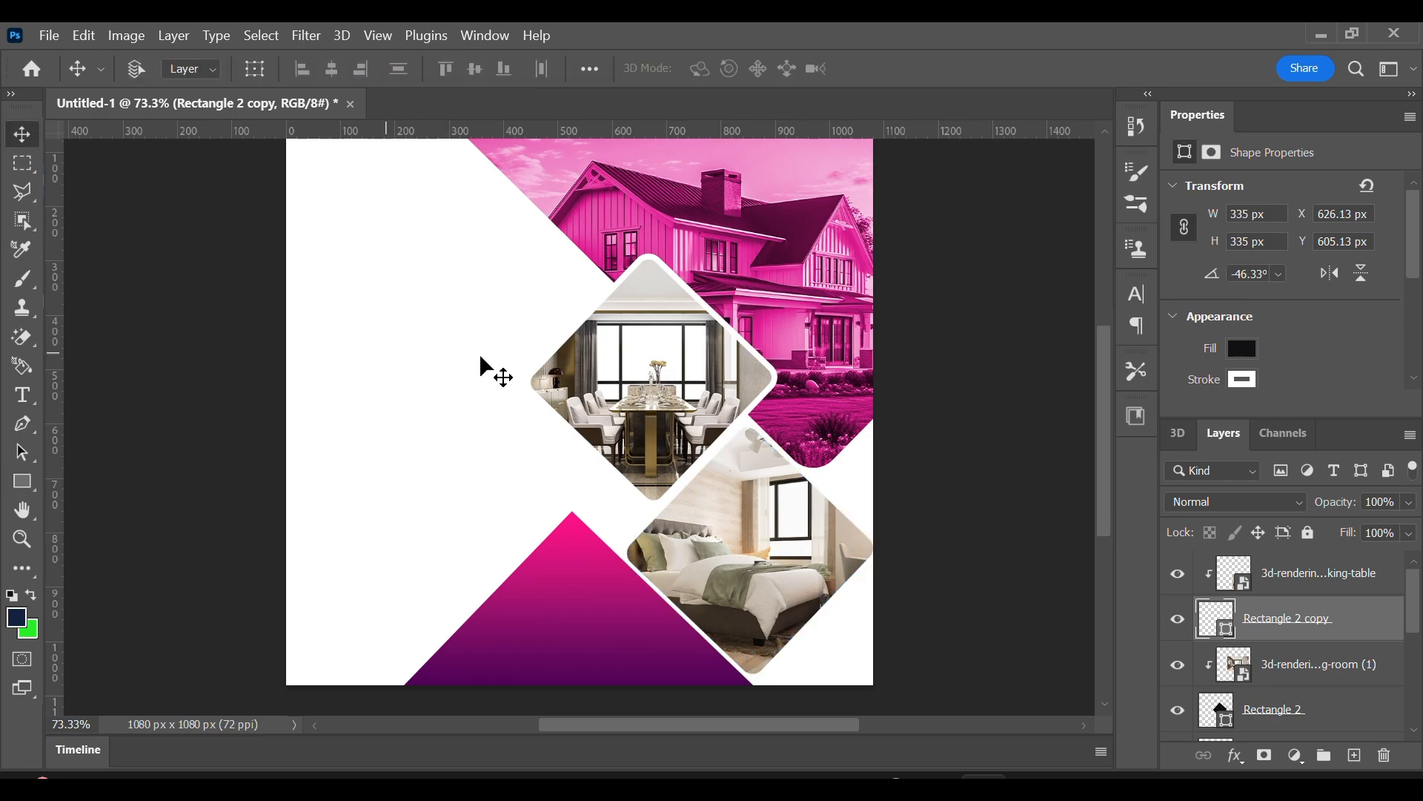
Add the two-line text "Logo Here" in the white area beside the house and colour it black 000000.
scroll(438, 326, up, 1)
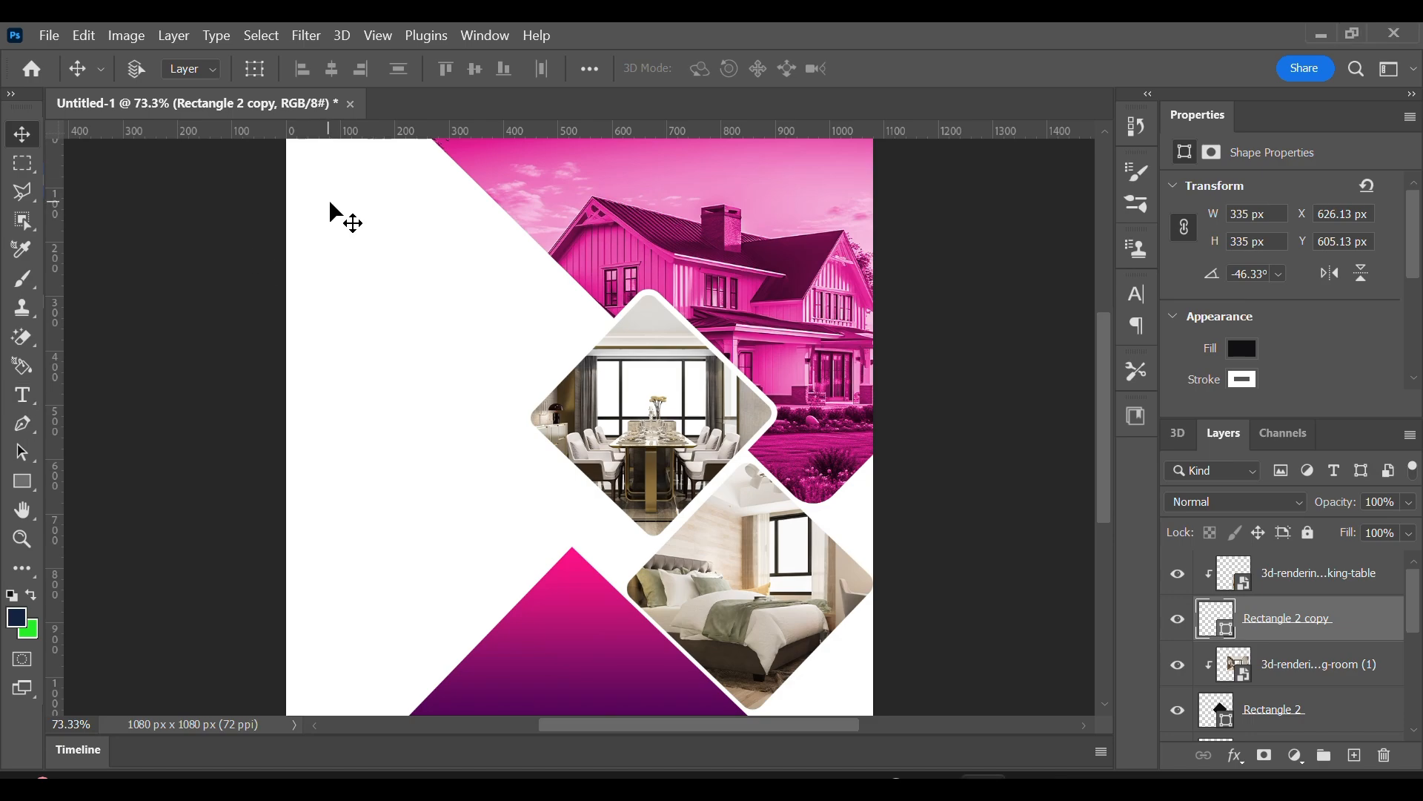
click(28, 396)
click(365, 269)
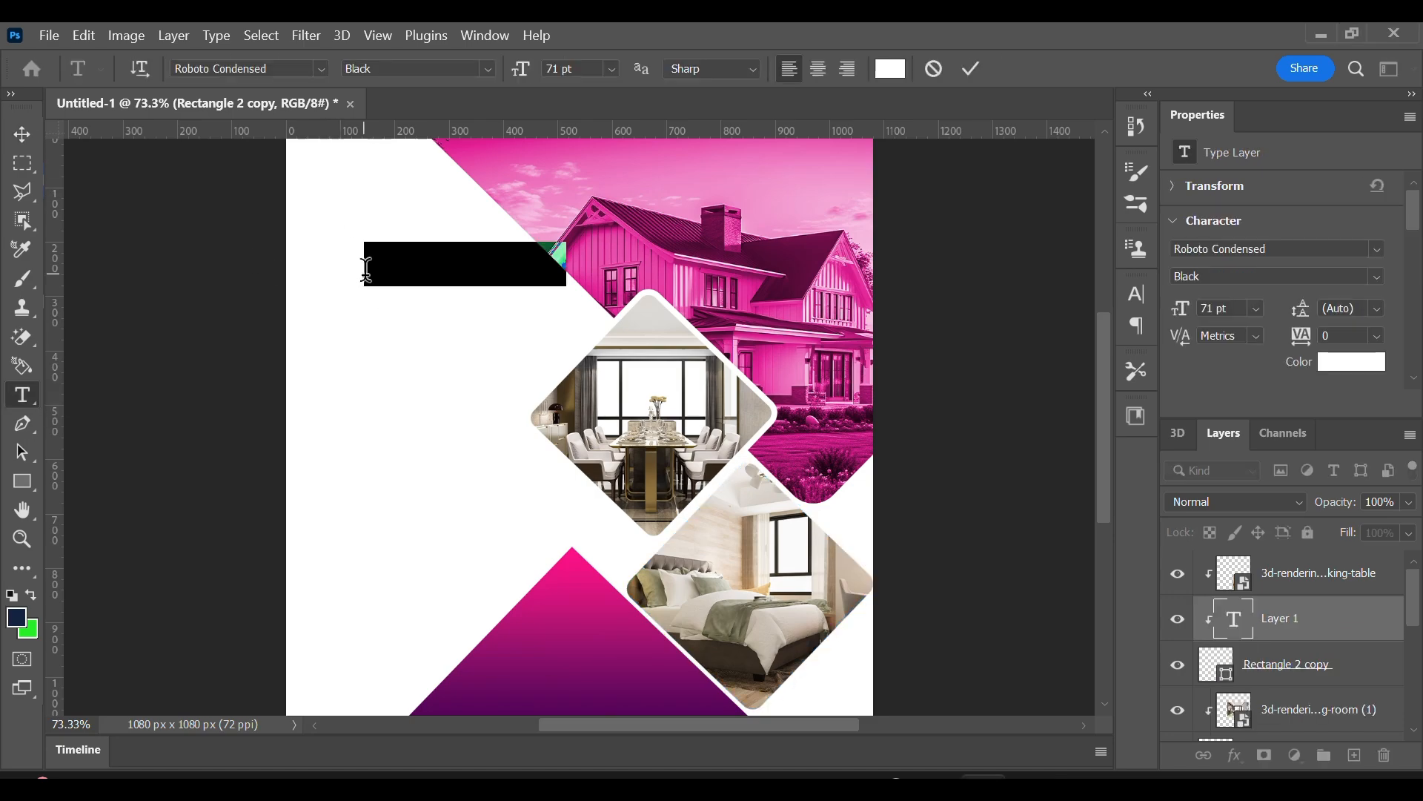
key(ctrl+v)
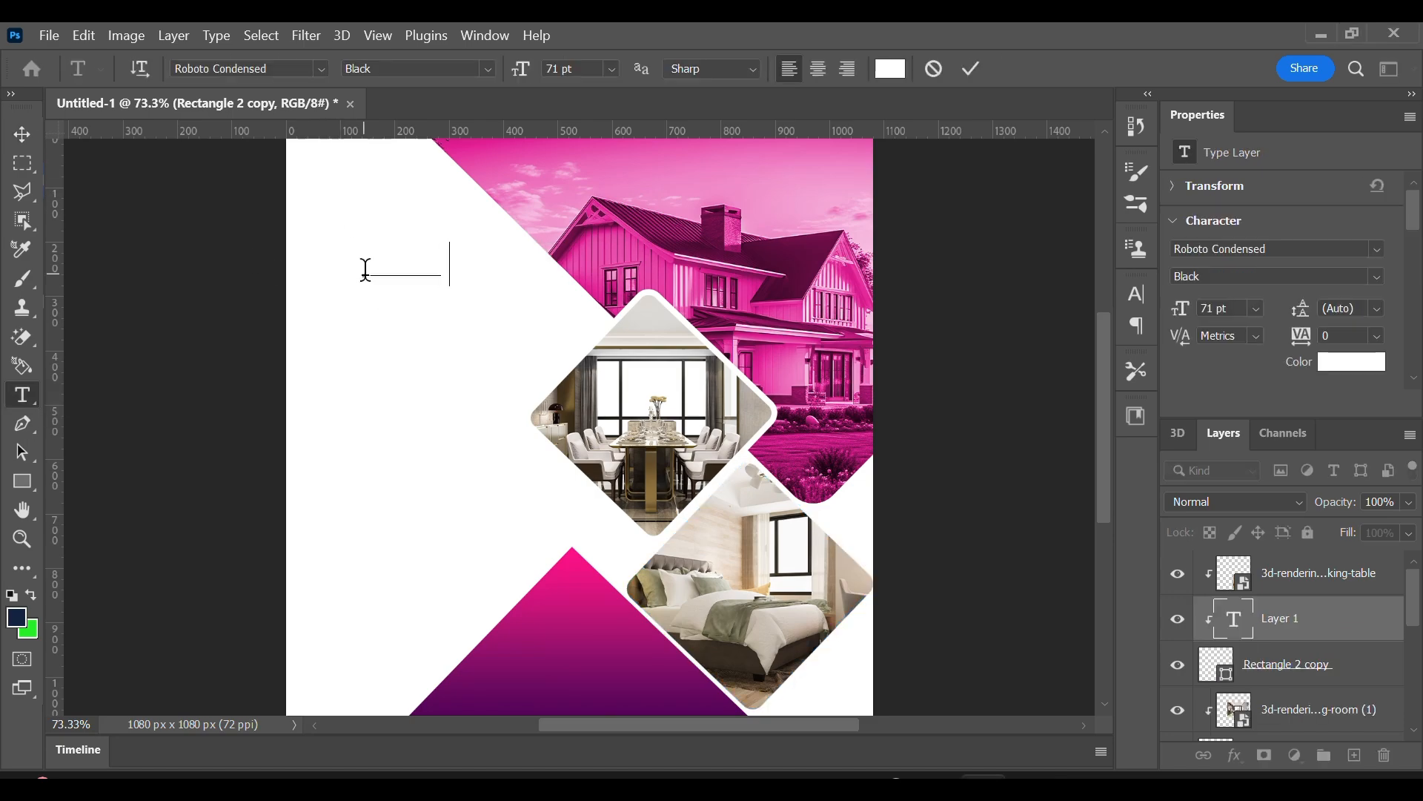
drag(364, 268, 440, 321)
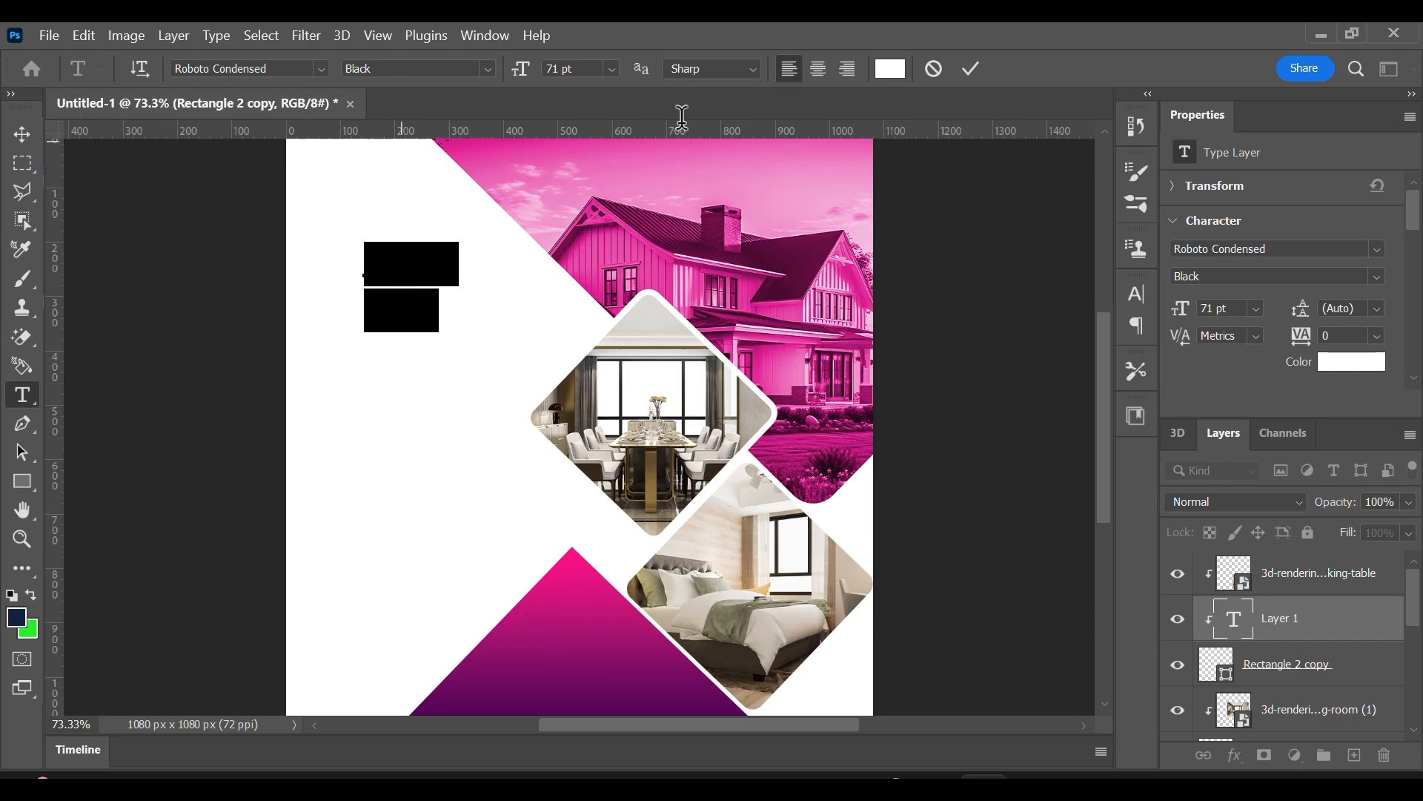
click(890, 68)
text(000000)
click(1260, 372)
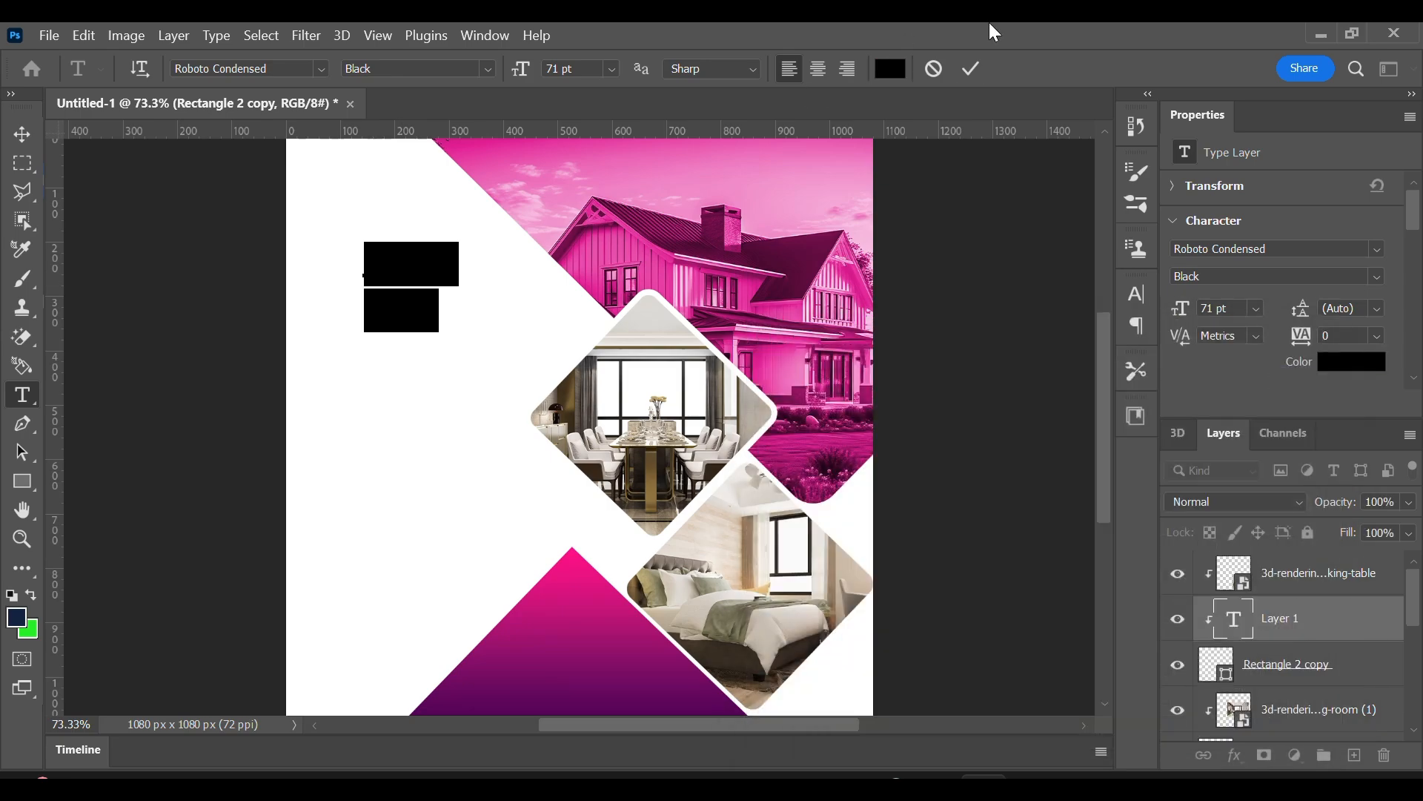
click(972, 68)
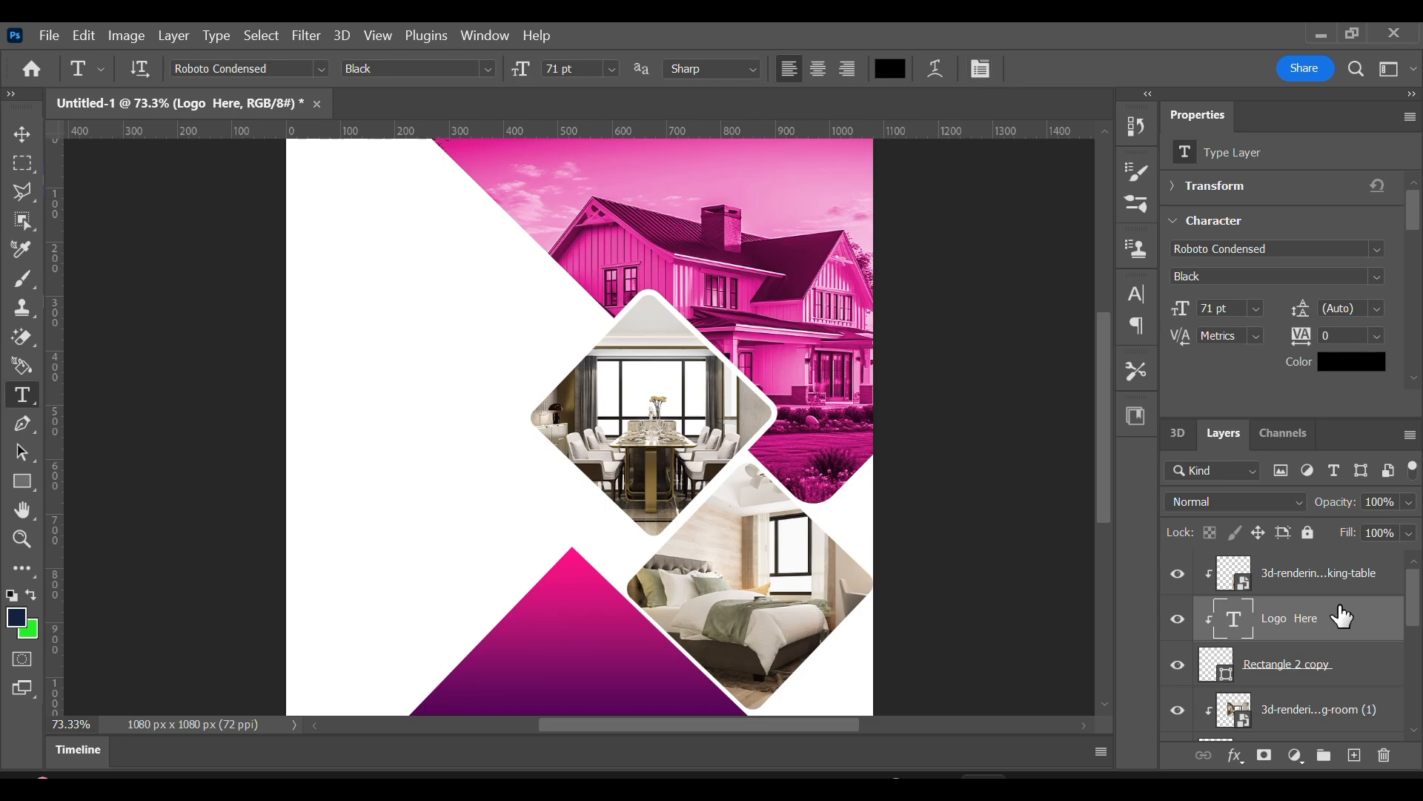
Bring the unclipped "Logo Here" text layer above the bedroom photo and restyle it as 31 pt Regular in the canvas's upper-left corner.
key(ctrl+bracketright)
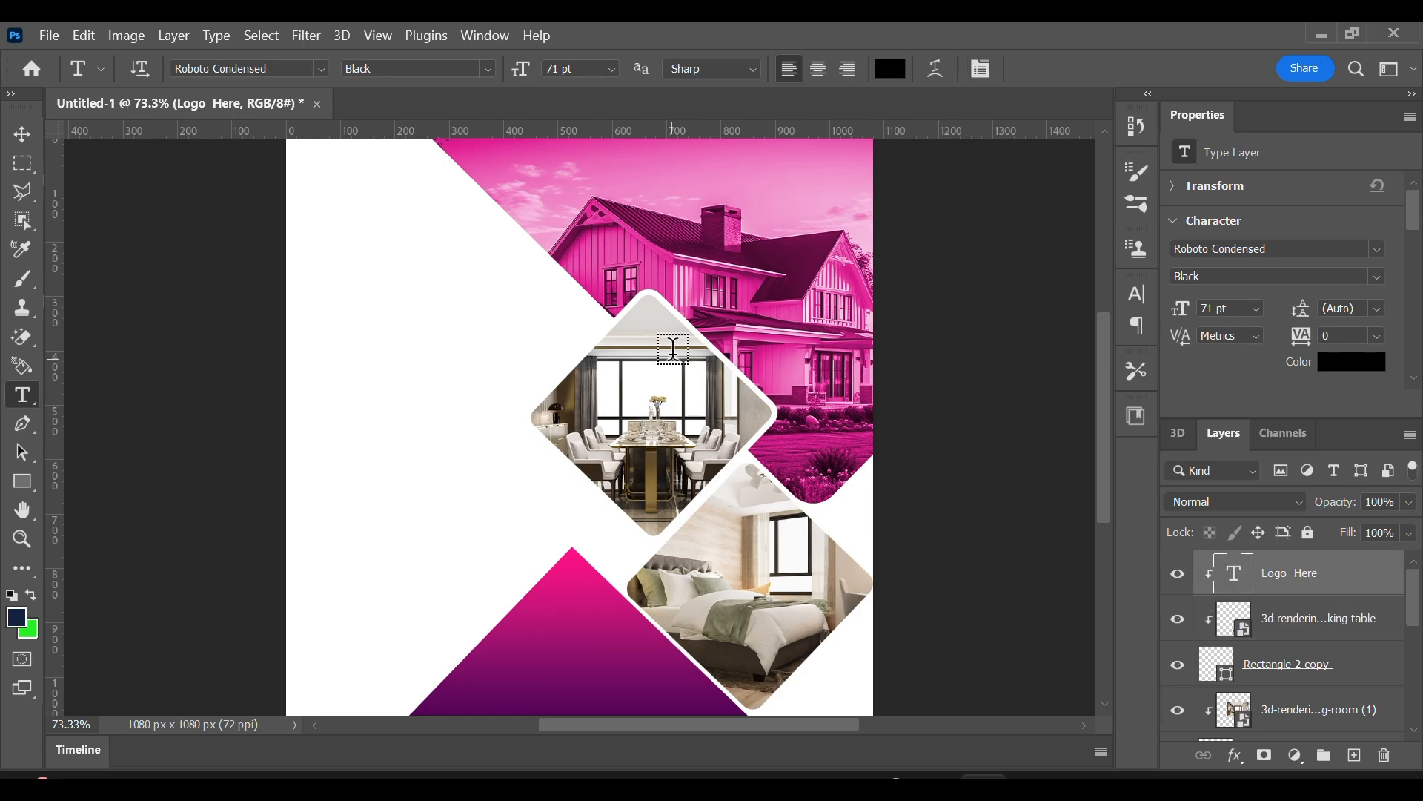
click(19, 135)
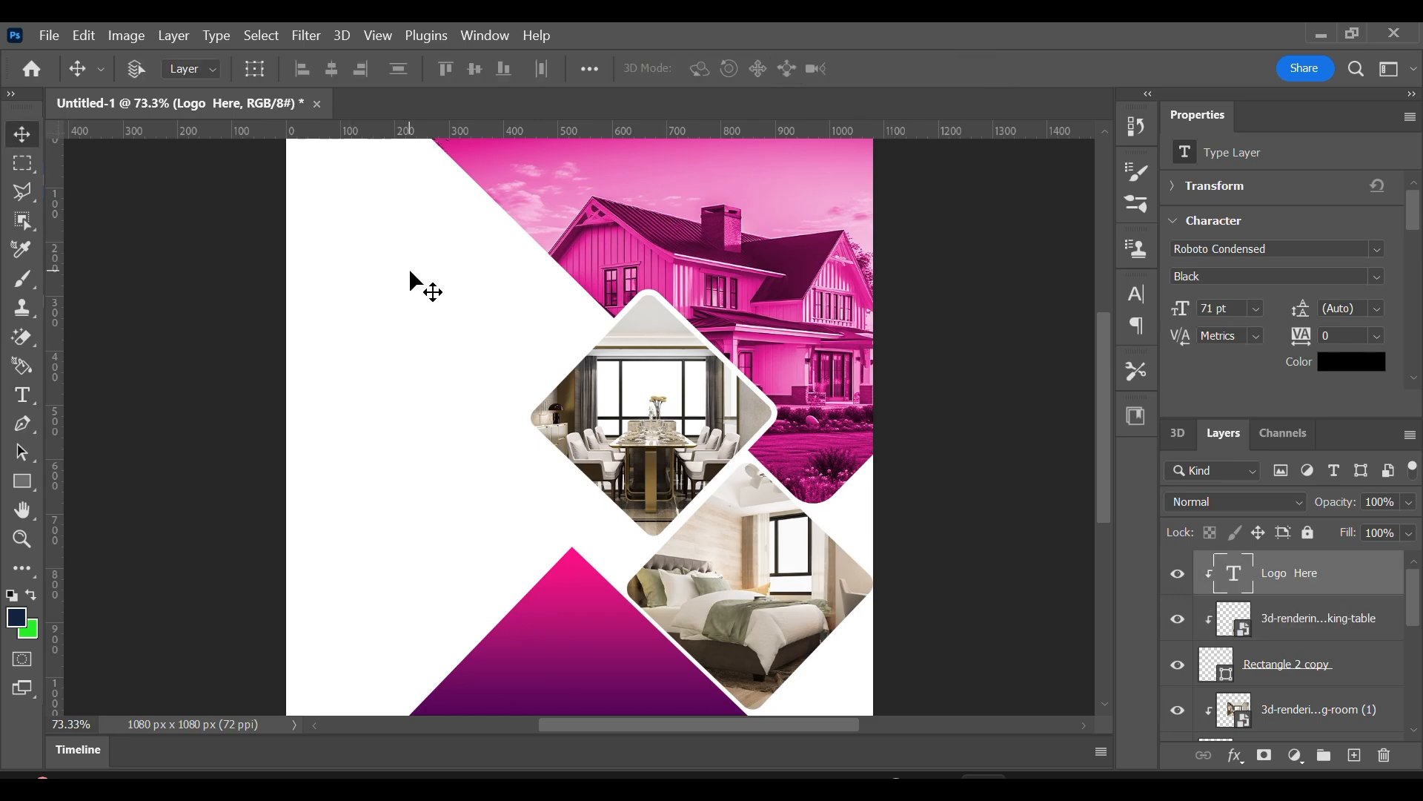
key(t)
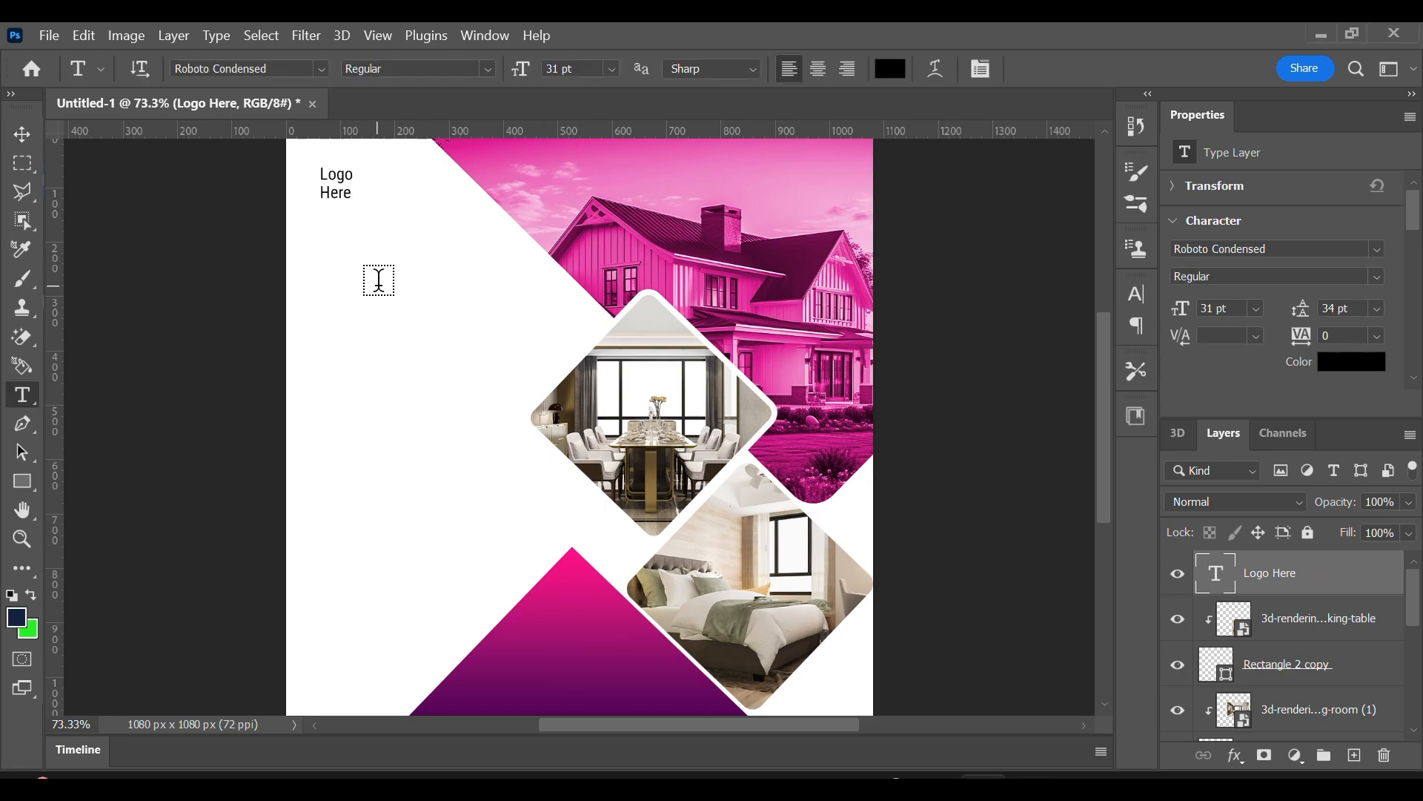
Add the three-line headline "MODERN House For SALE" below the logo text and set its size to 55 pt.
click(379, 280)
text(Mo)
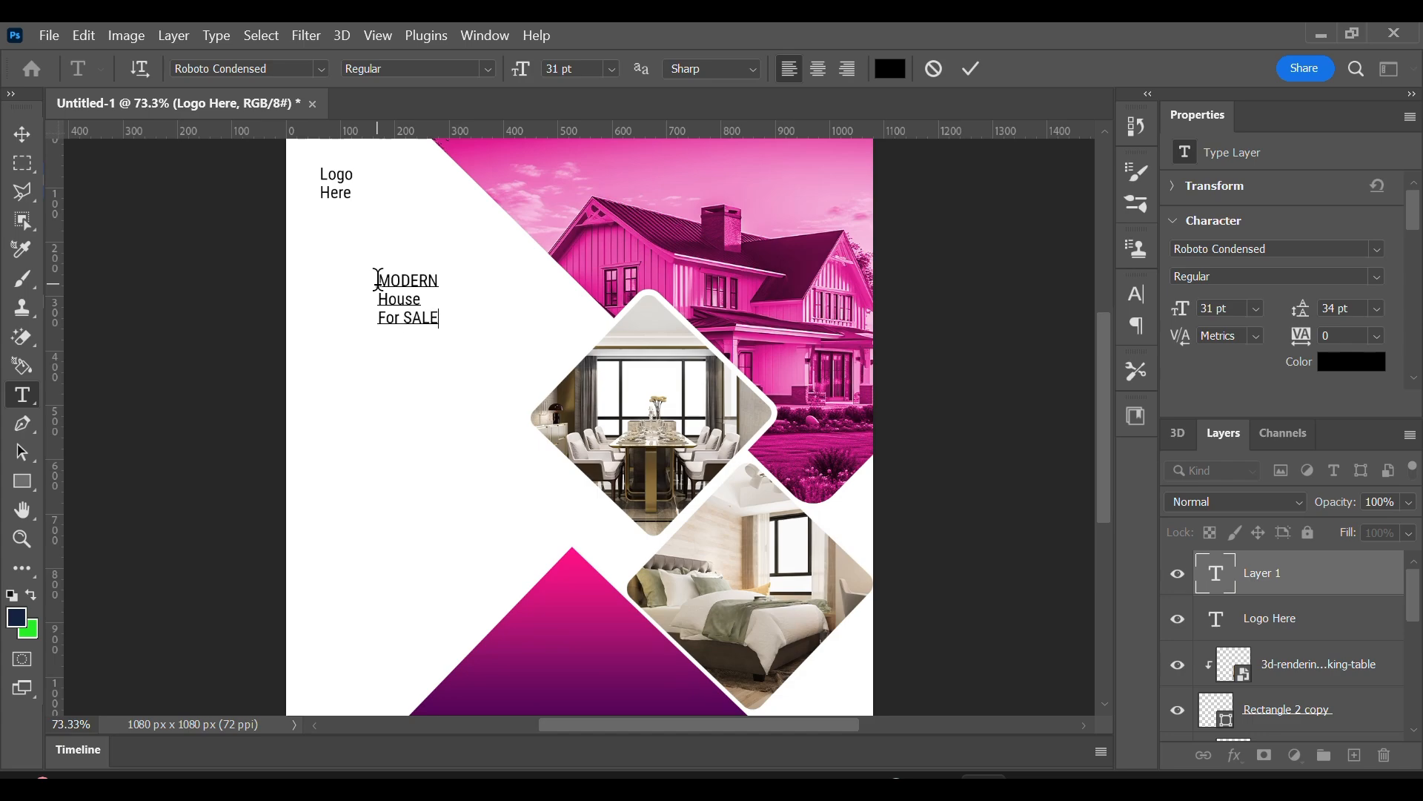
triple_click(405, 310)
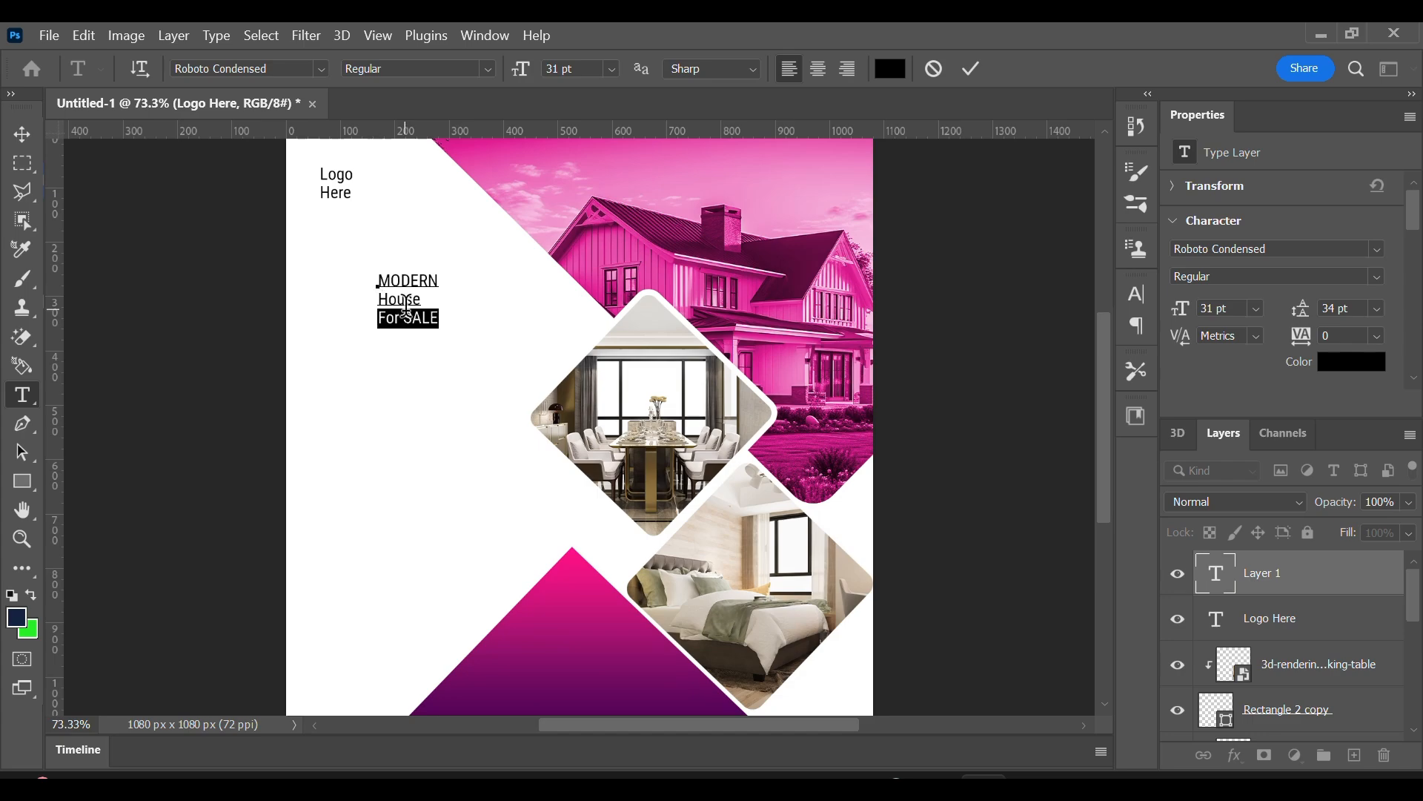
double_click(405, 309)
drag(521, 69, 509, 101)
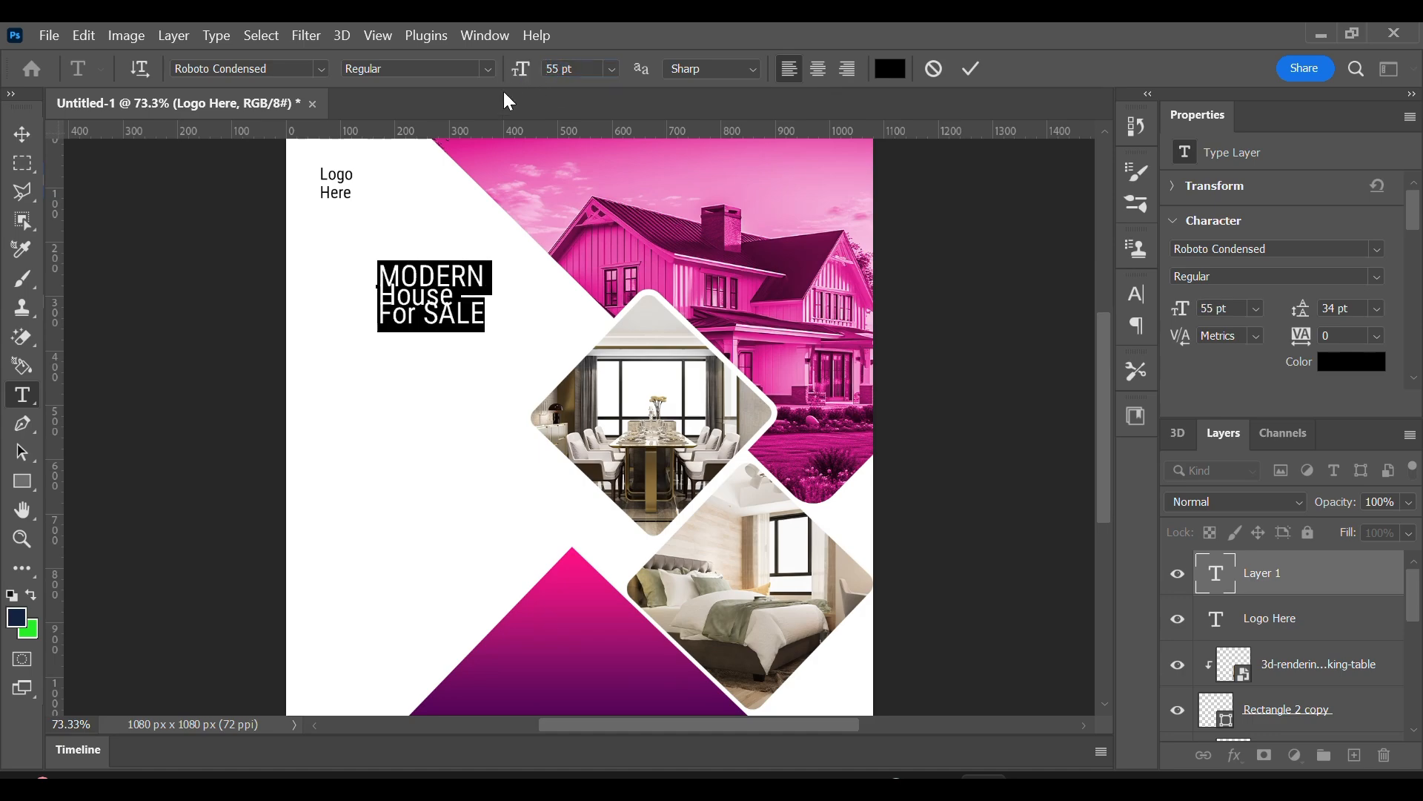
click(971, 68)
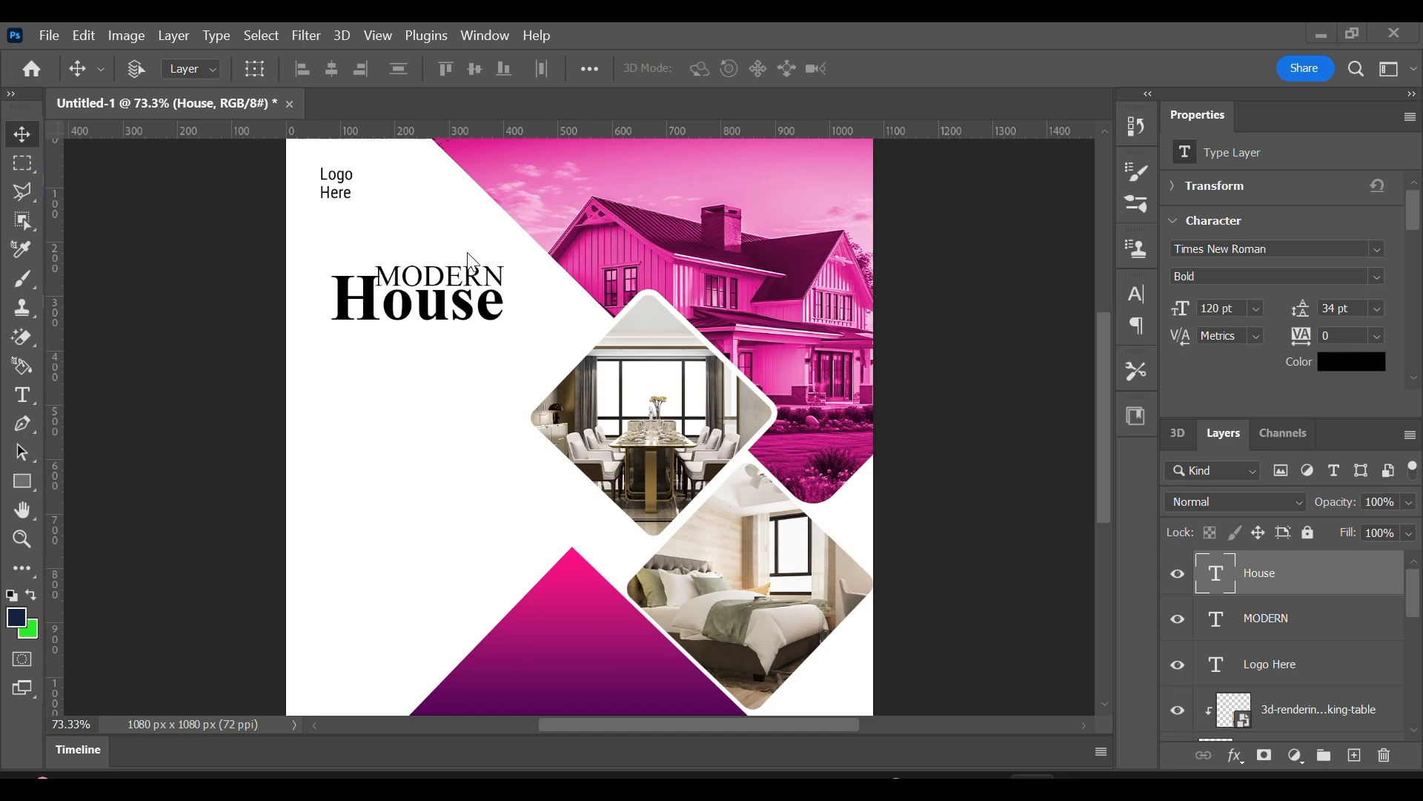
Duplicate the "MODERN" text below "House" and change the copy's wording to "FOR SALE".
right_click(482, 280)
click(512, 281)
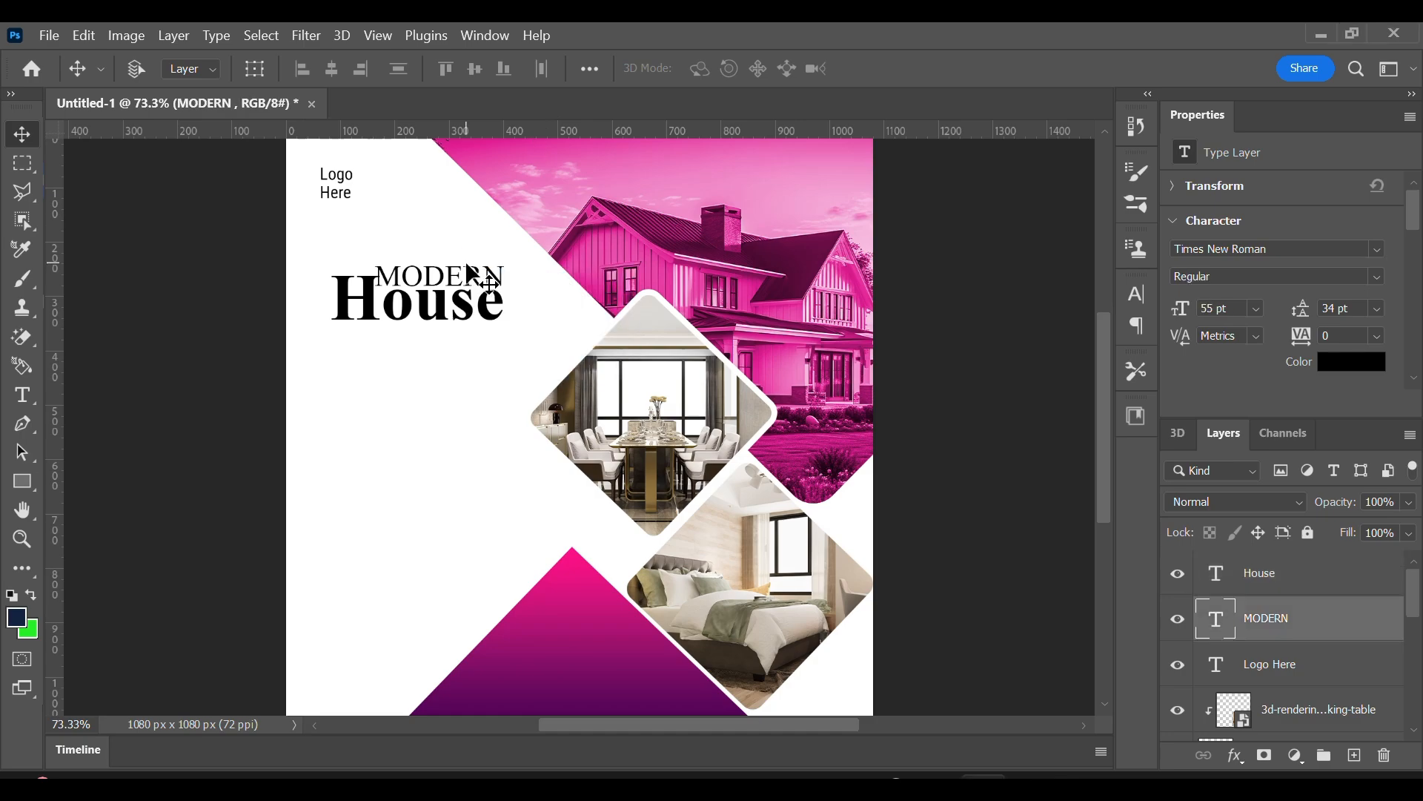
drag(471, 274, 451, 341)
double_click(446, 332)
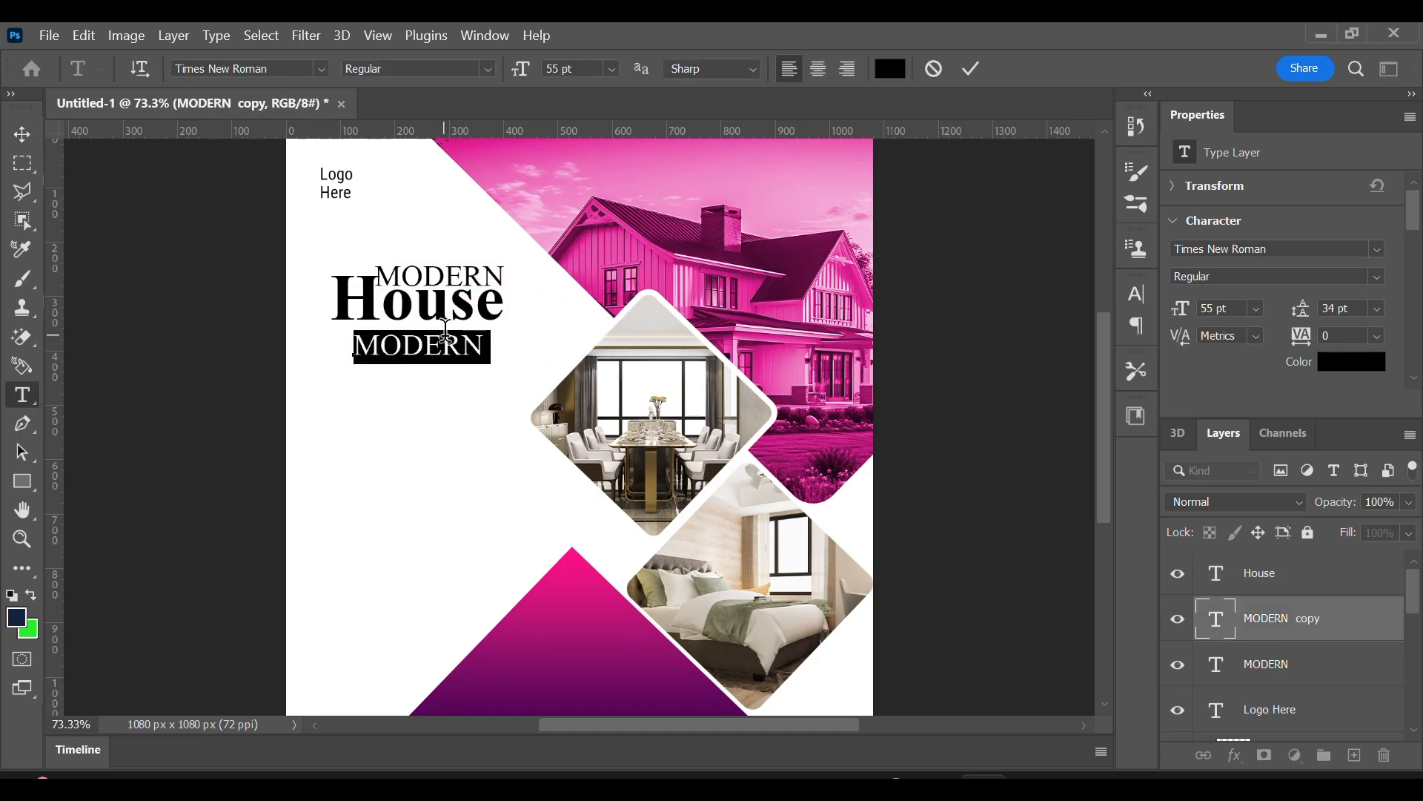
text(FOR SALE)
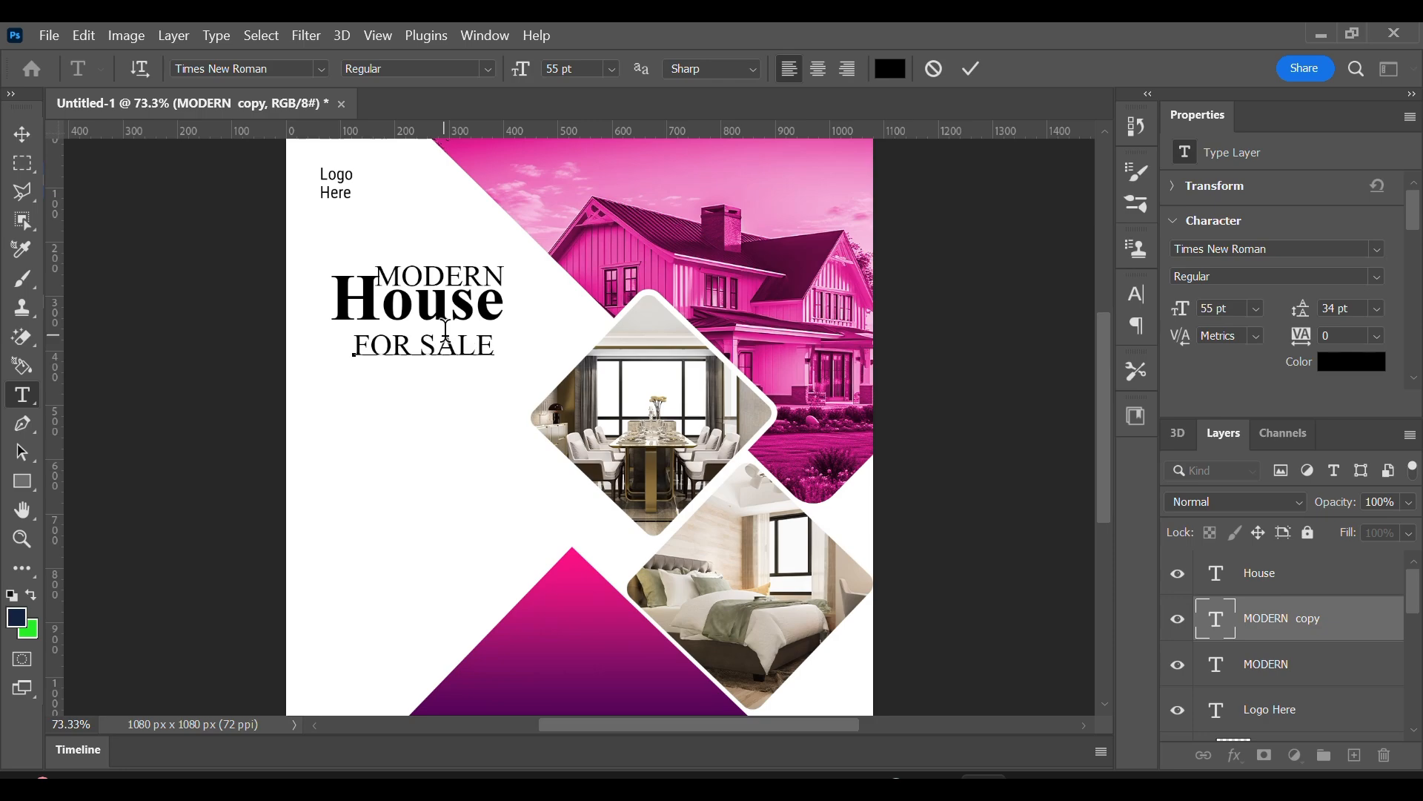
click(972, 68)
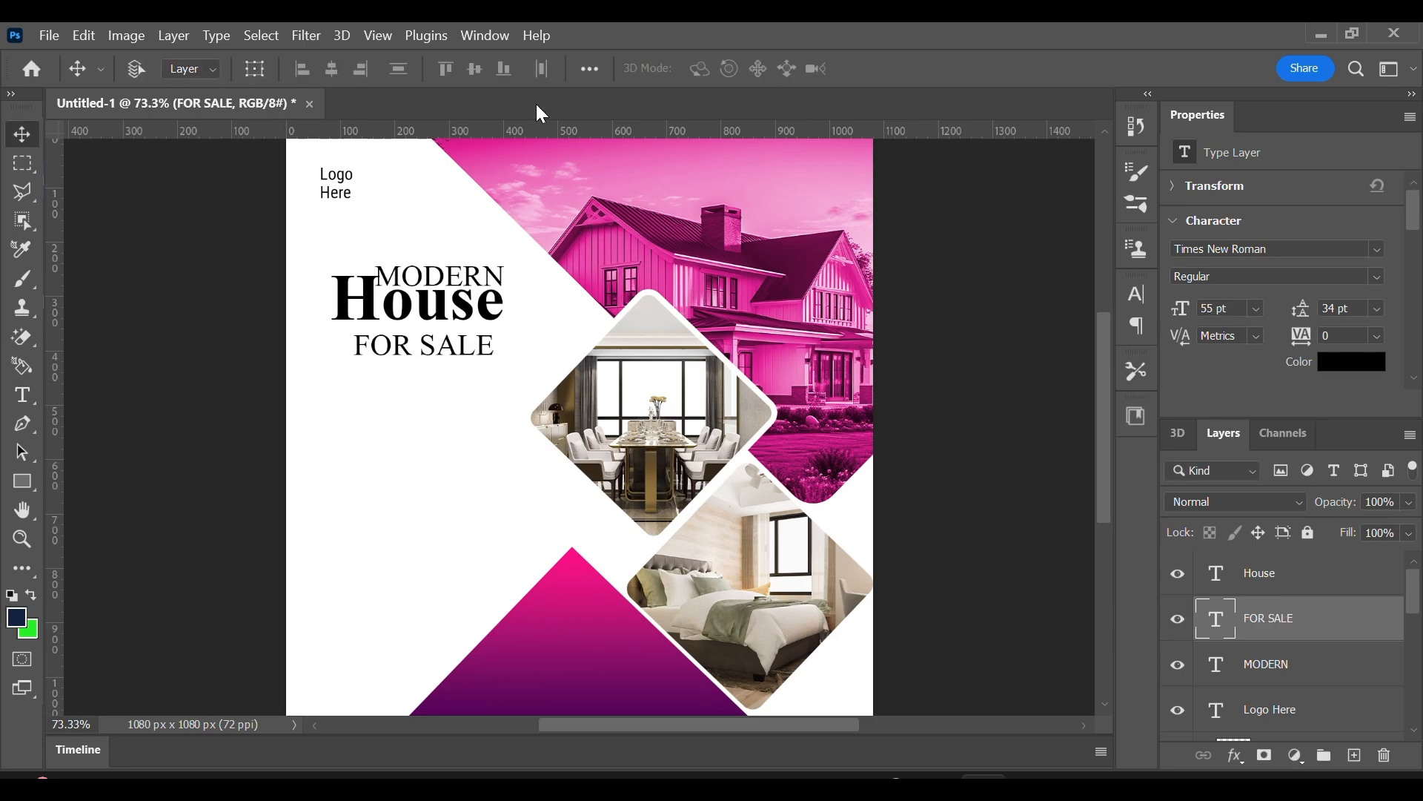
Recolour the headline word "House" a vivid blue.
double_click(424, 315)
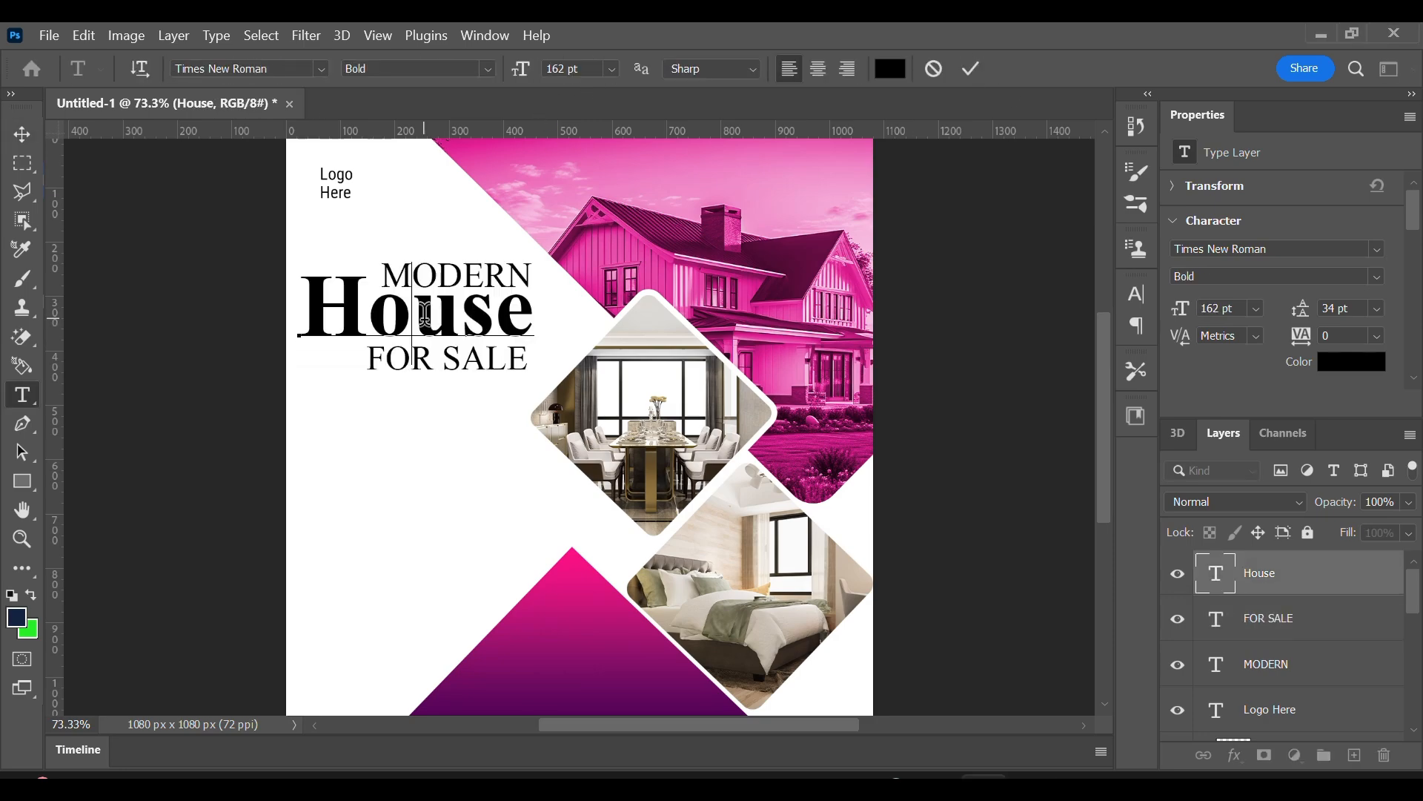
key(ctrl+a)
click(891, 68)
click(1068, 471)
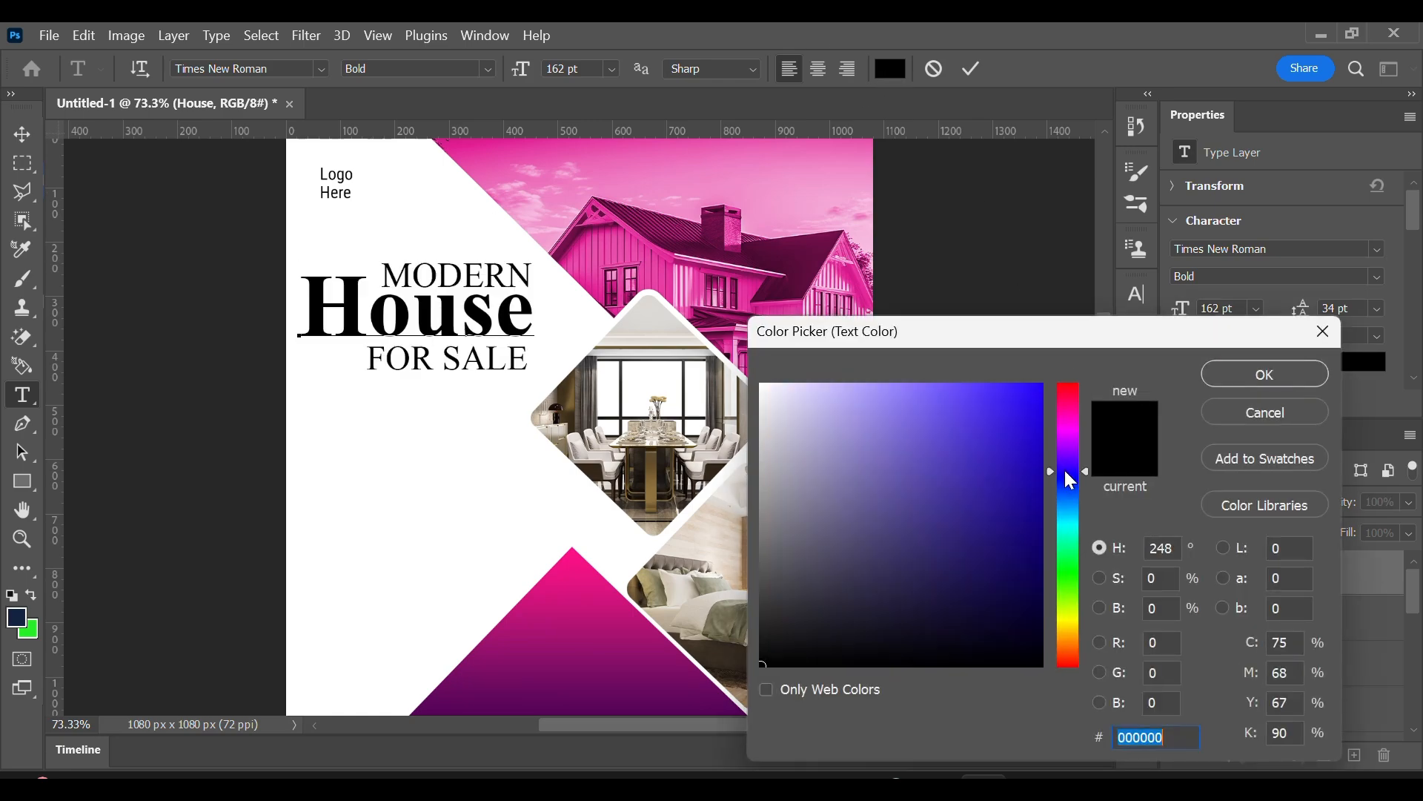
click(1030, 385)
click(1291, 370)
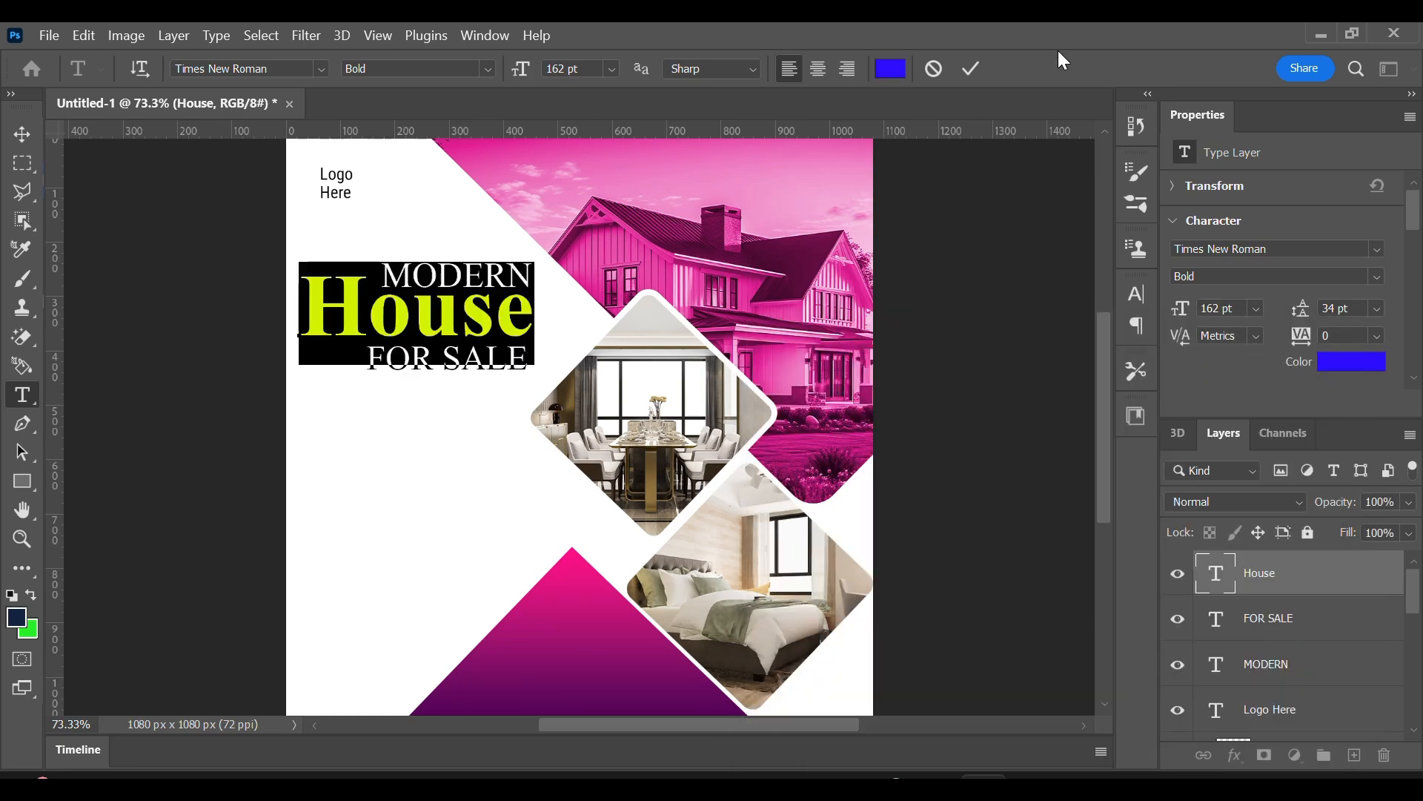
click(972, 68)
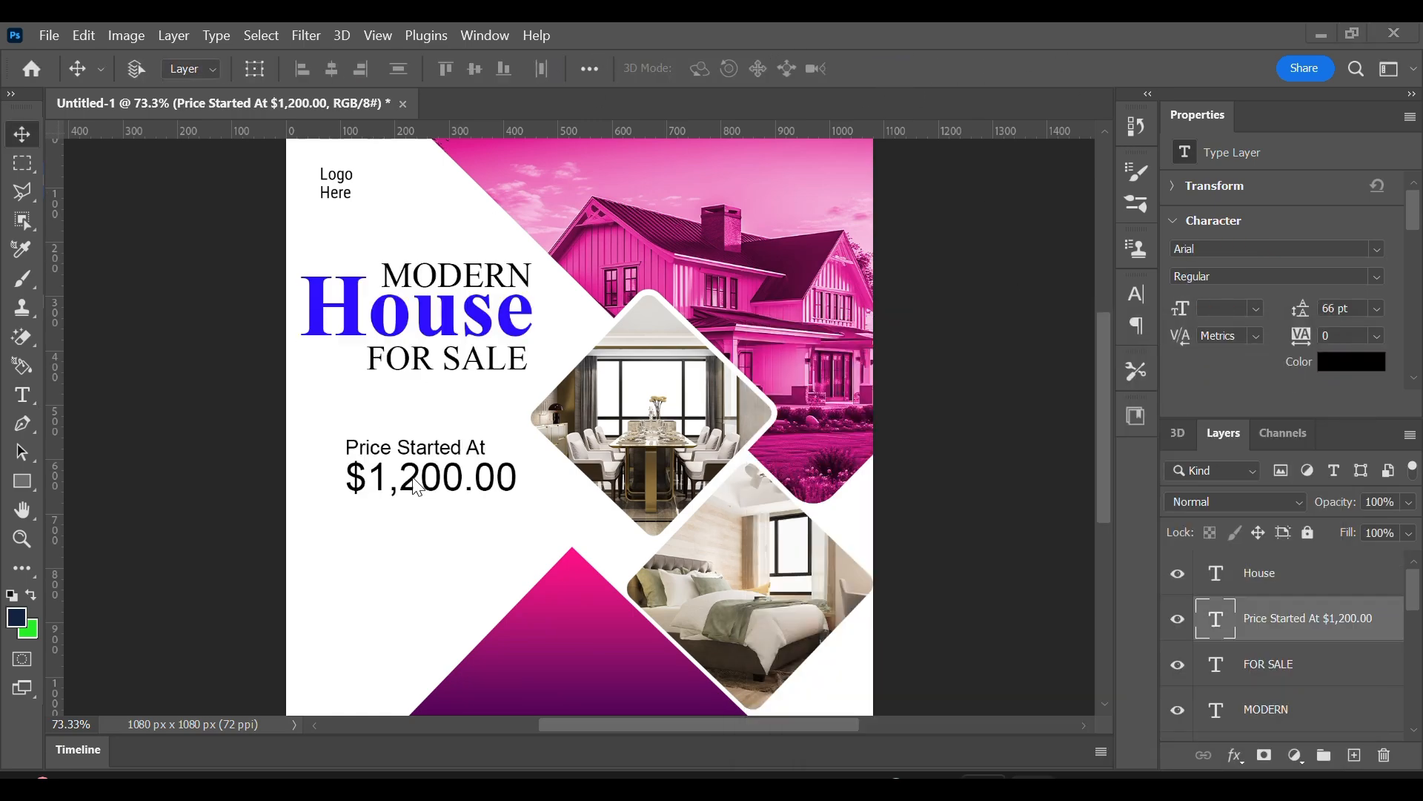
Recolour the "$1,200.00" line of the price text a deep, saturated blue.
drag(415, 487, 382, 474)
triple_click(382, 475)
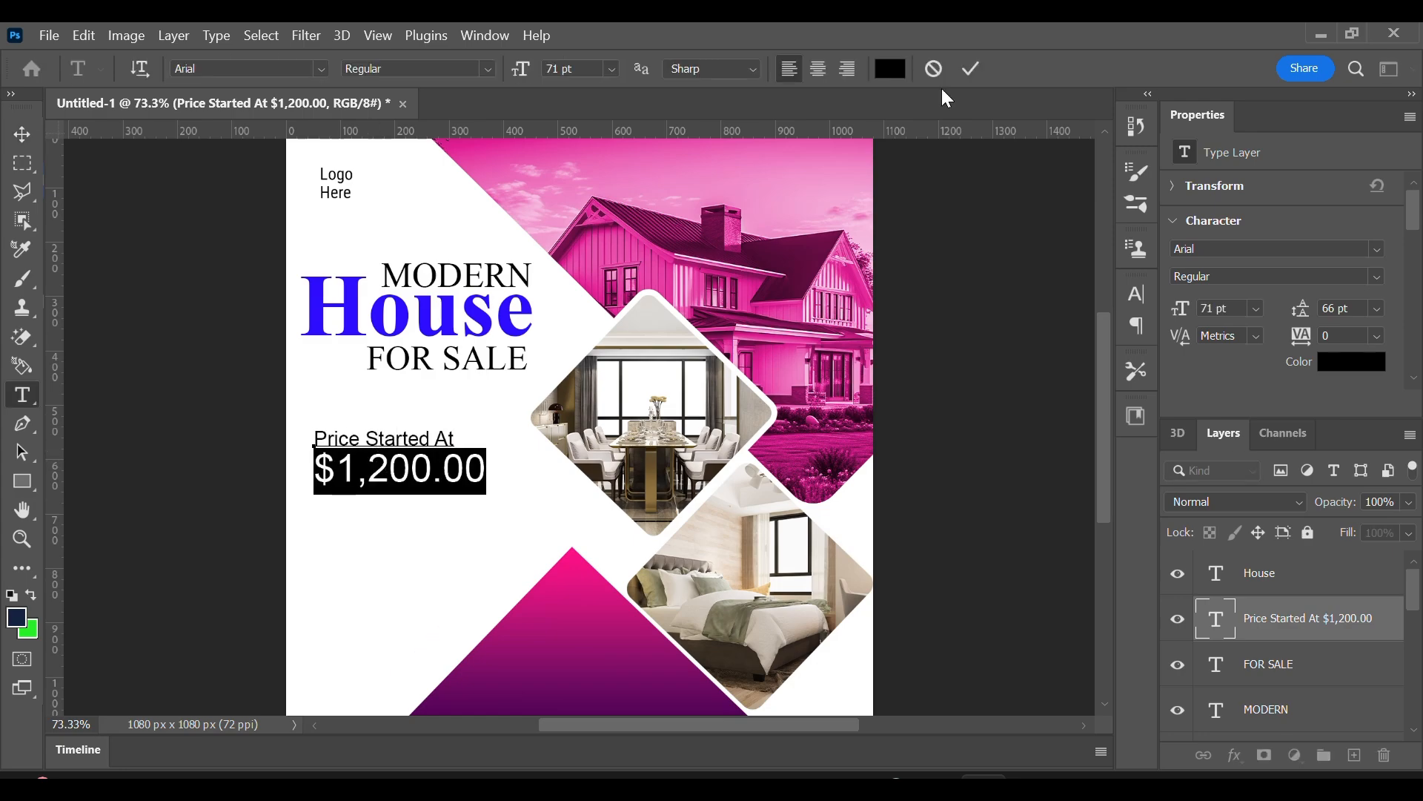
click(905, 69)
click(445, 296)
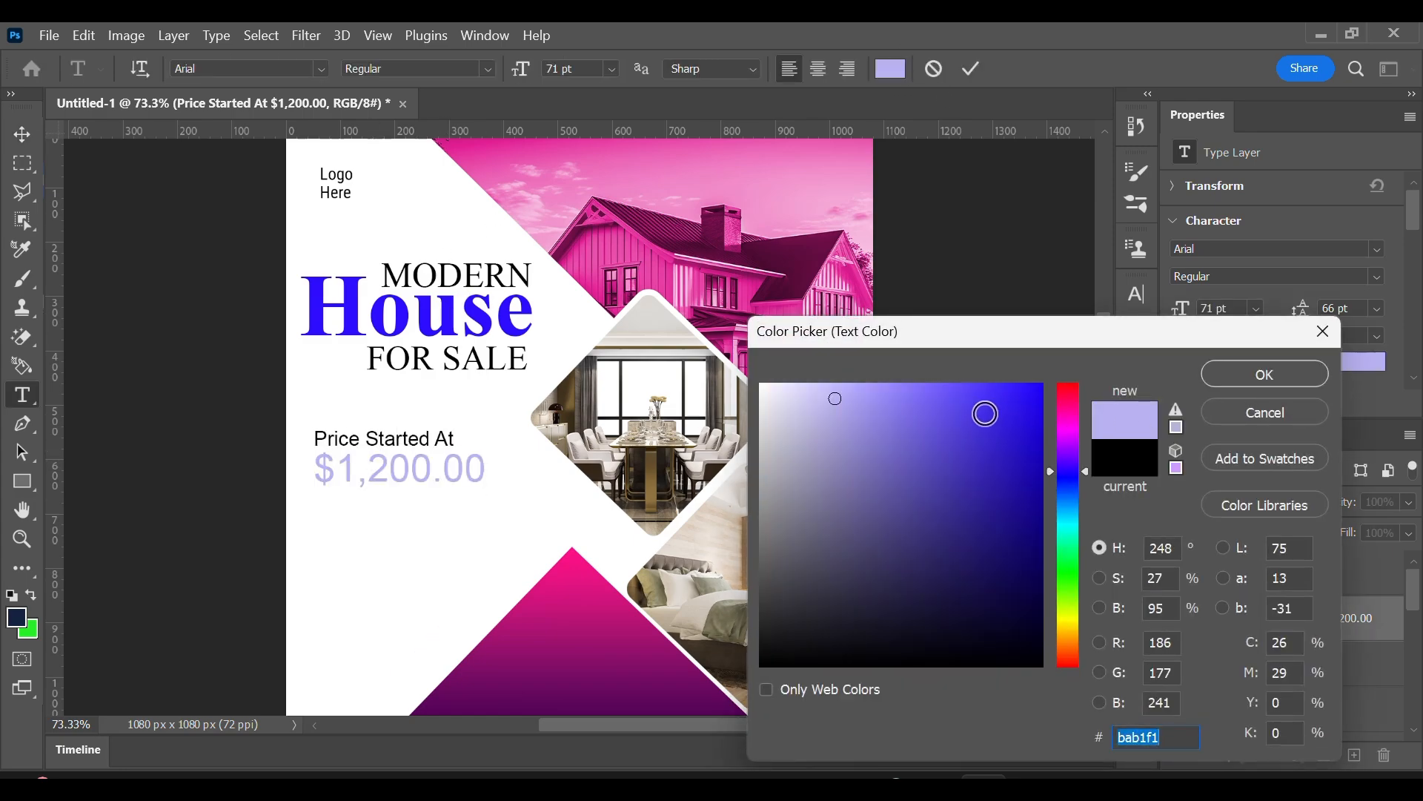
click(1038, 390)
drag(1038, 390, 1042, 420)
click(1232, 374)
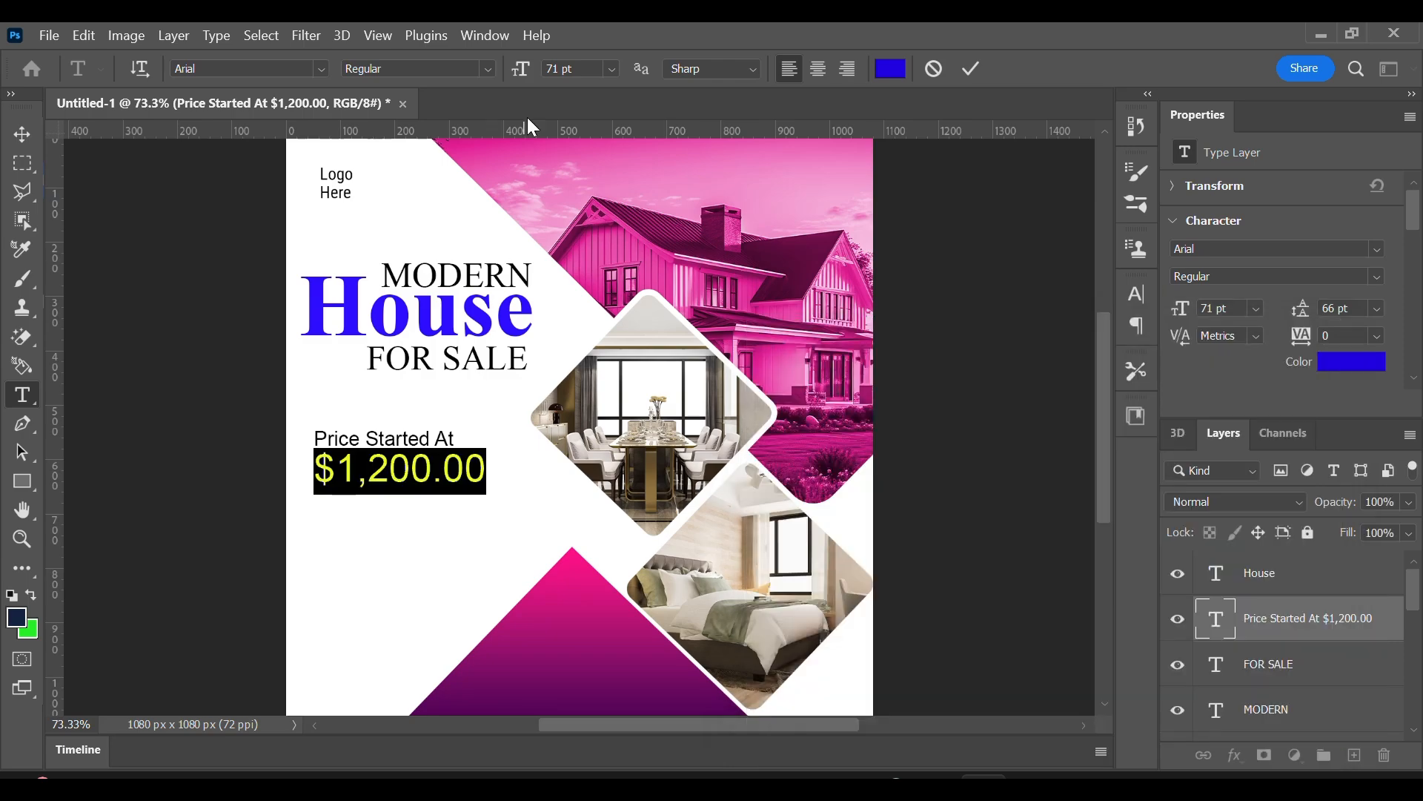
Try the Black font style on the "$1,200.00" line and settle on Bold.
click(488, 69)
click(456, 230)
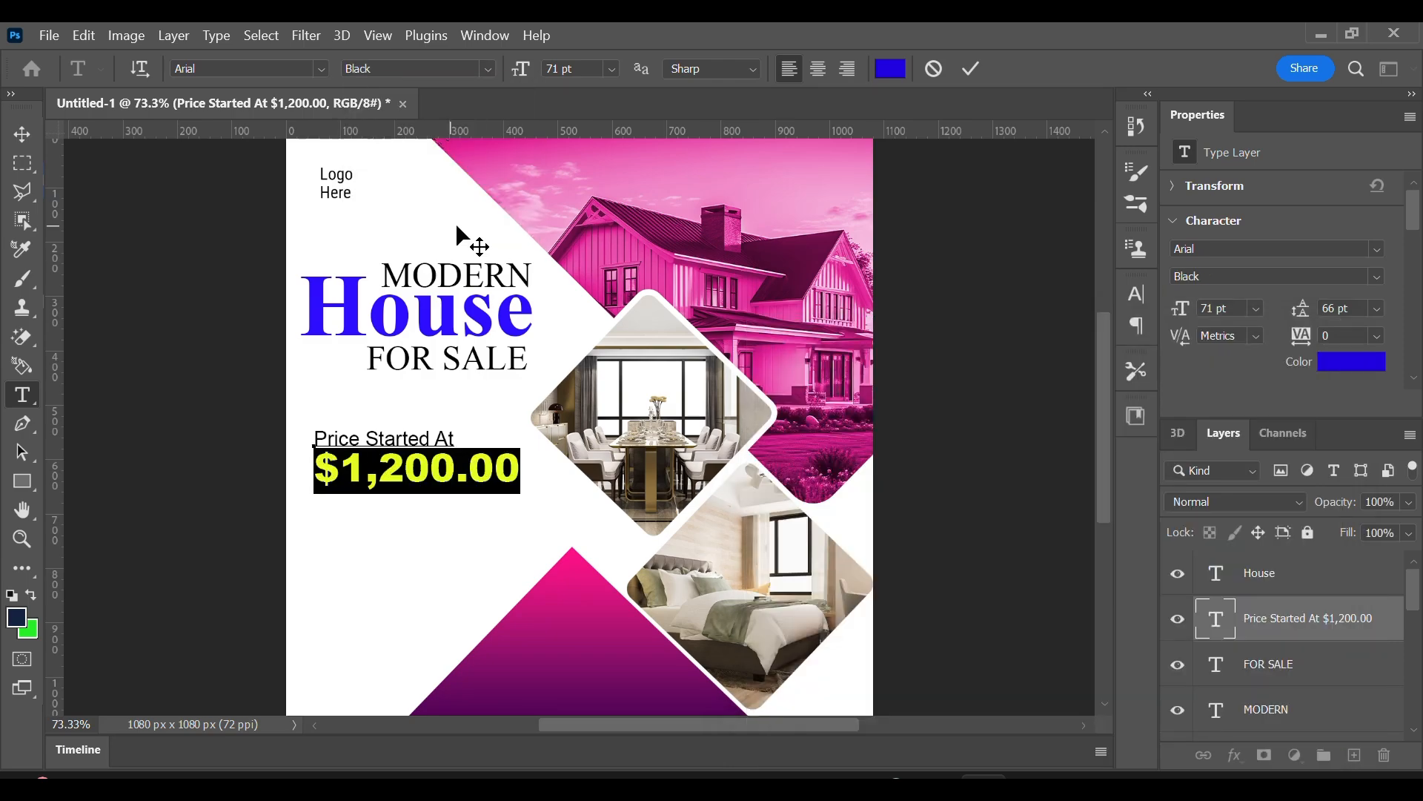
click(488, 68)
click(412, 199)
click(972, 68)
key(v)
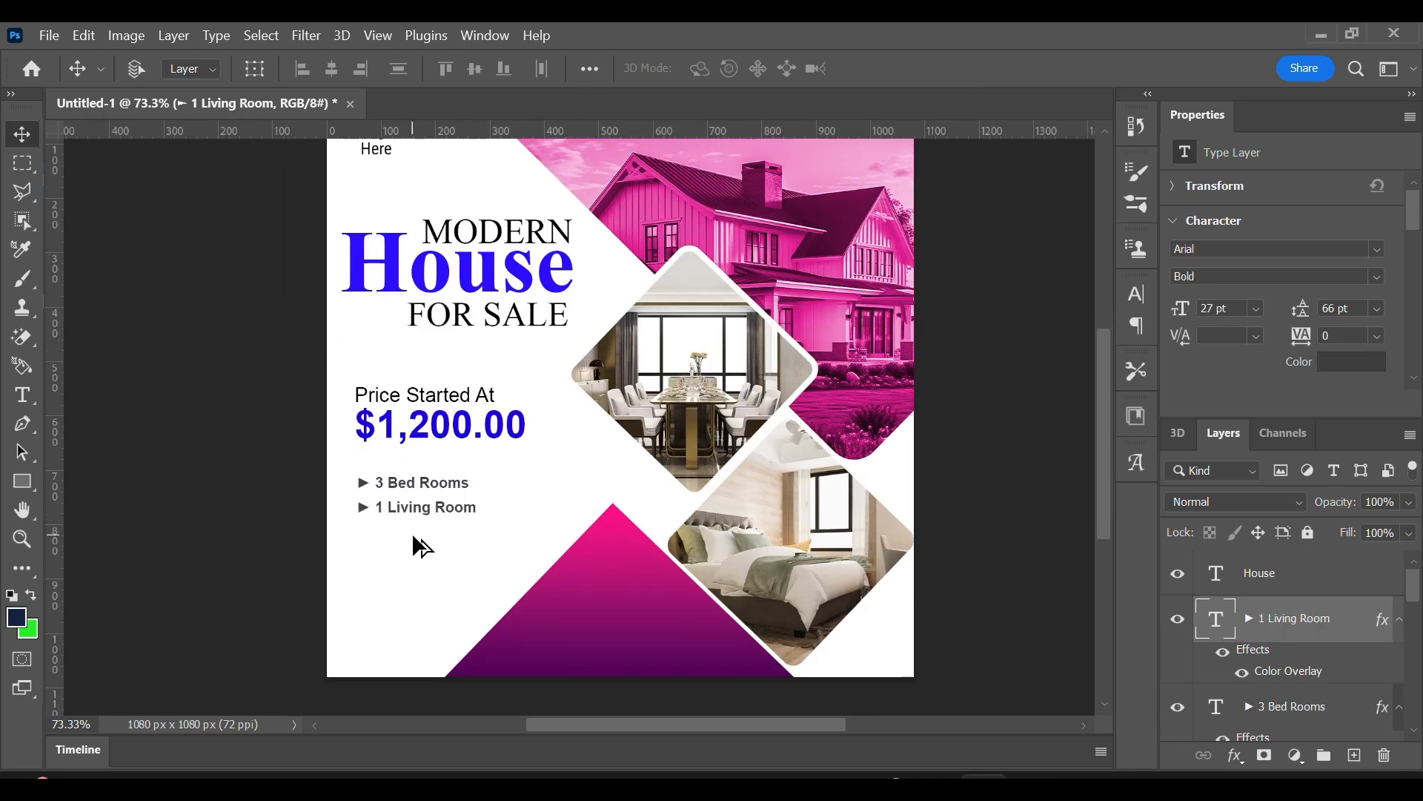
Duplicate the "1 Living Room" bullet line directly beneath it and change the copy's wording to "Swimming Pool".
drag(422, 505, 461, 536)
double_click(423, 535)
click(387, 533)
drag(374, 535, 490, 536)
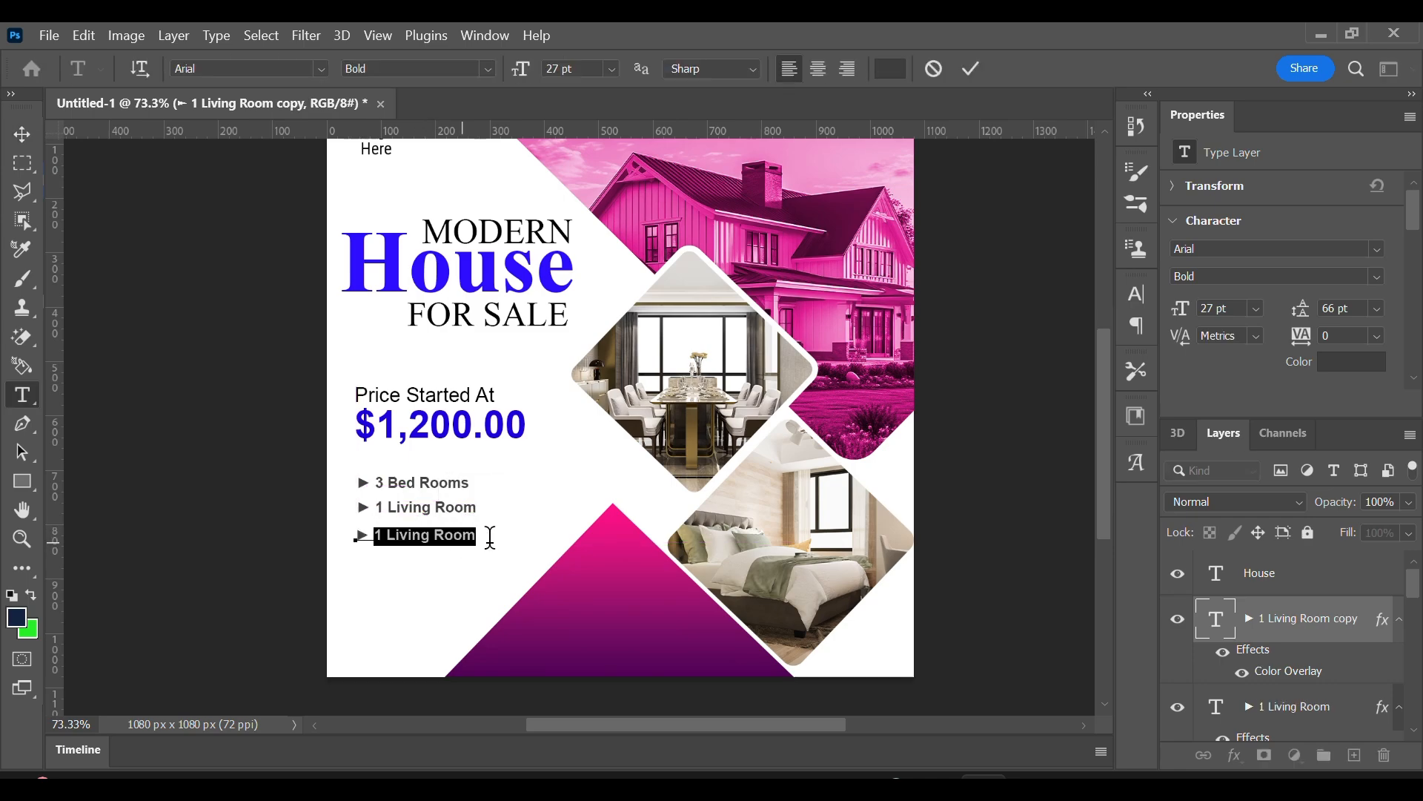
text(Swimming P)
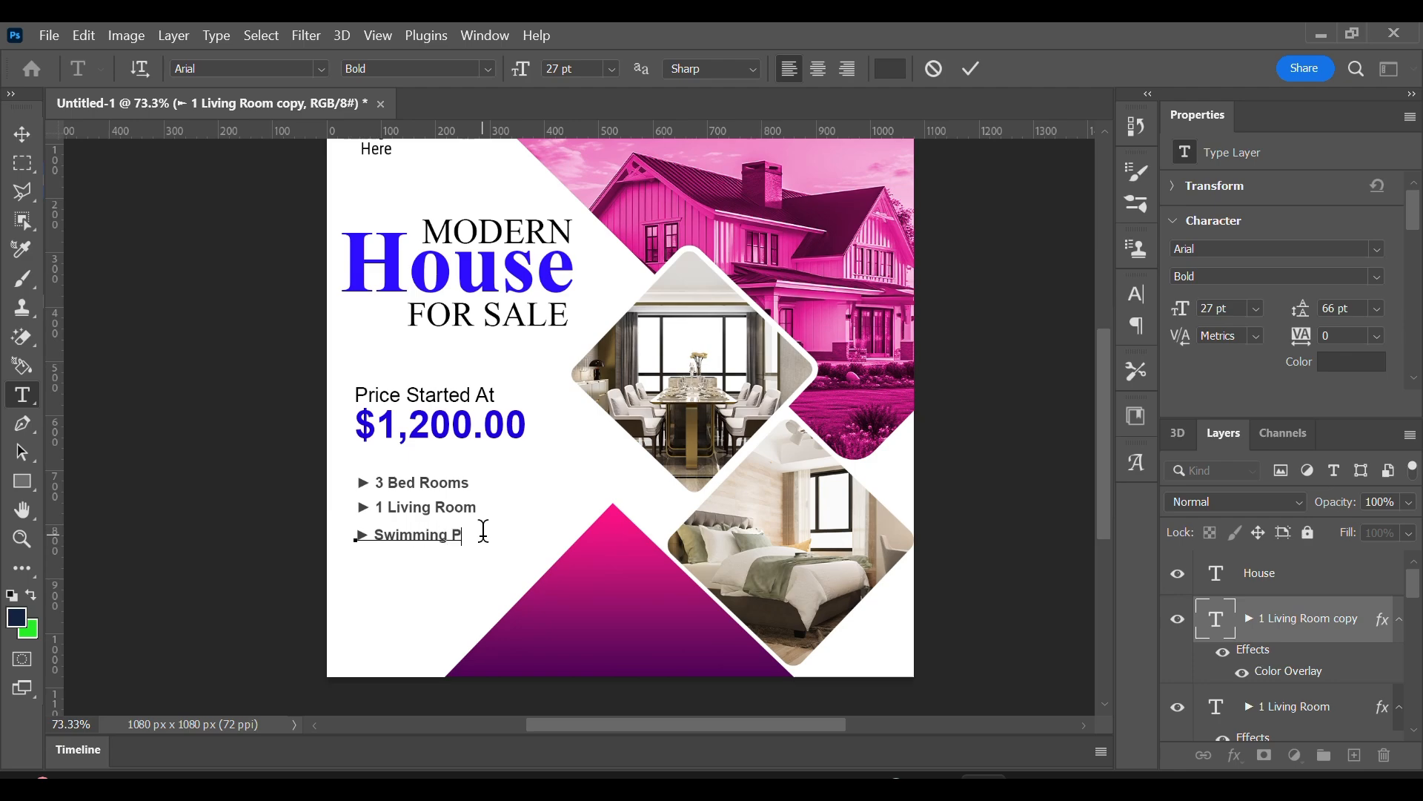
click(971, 69)
key(v)
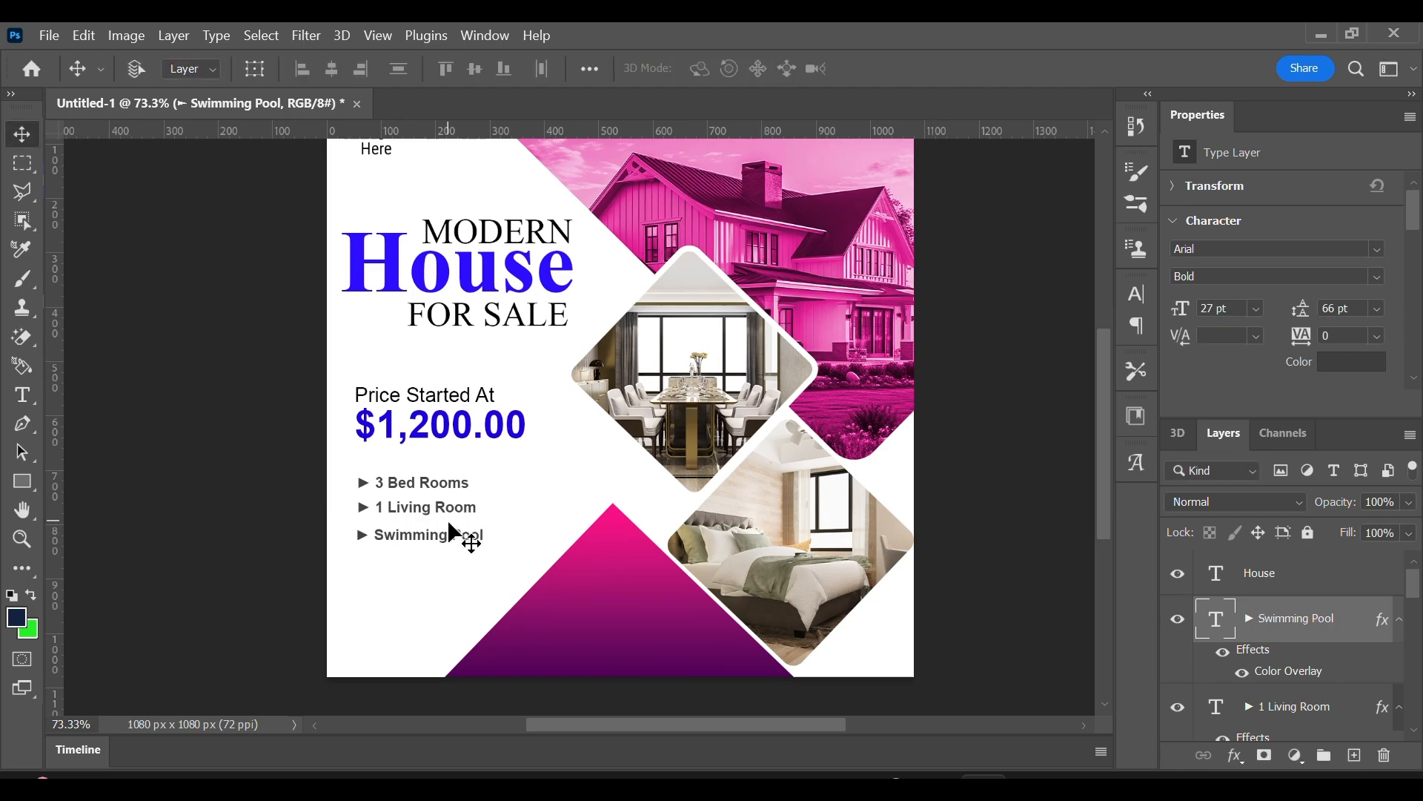
Duplicate the "Swimming Pool" bullet line beneath it and change the copy's wording to "Guest House".
drag(445, 546, 442, 575)
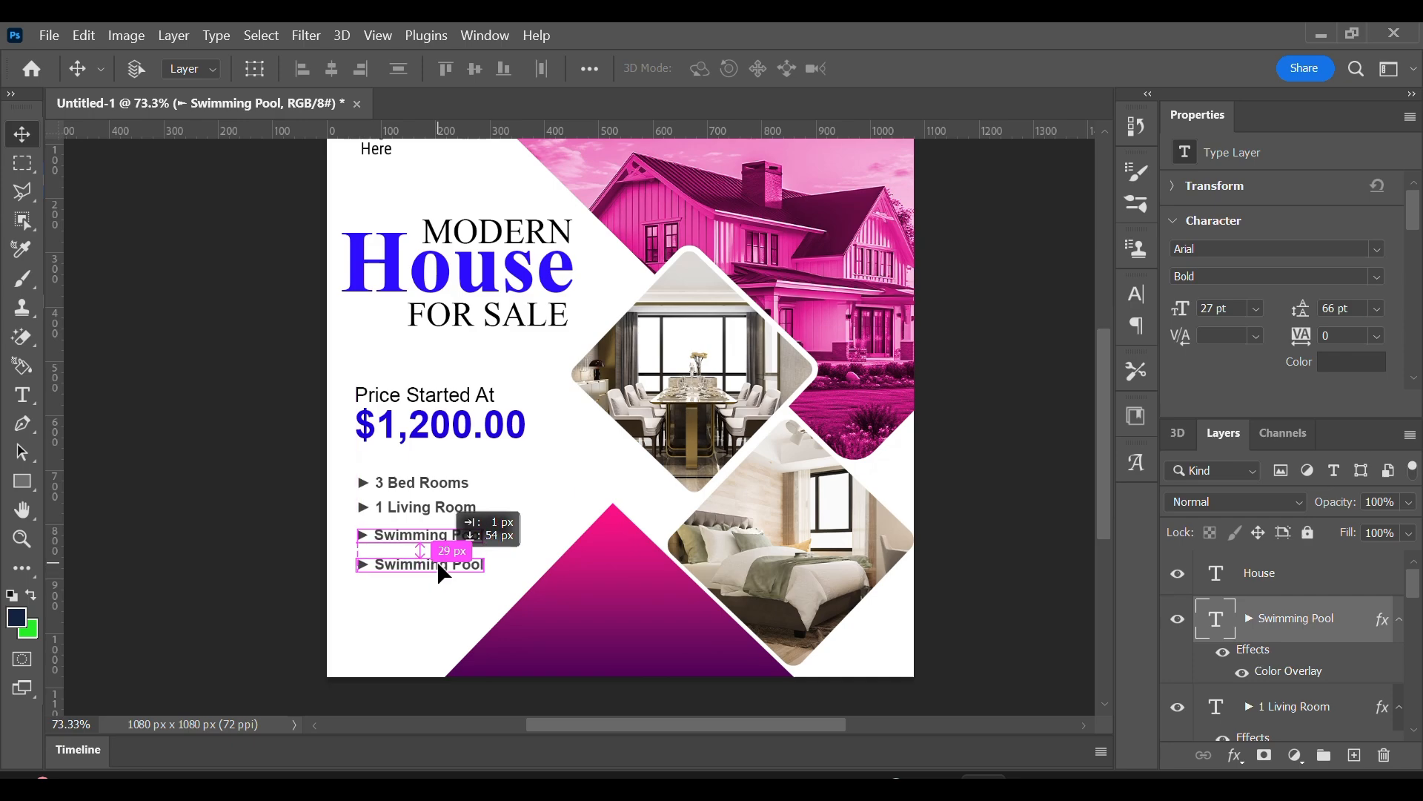
double_click(467, 565)
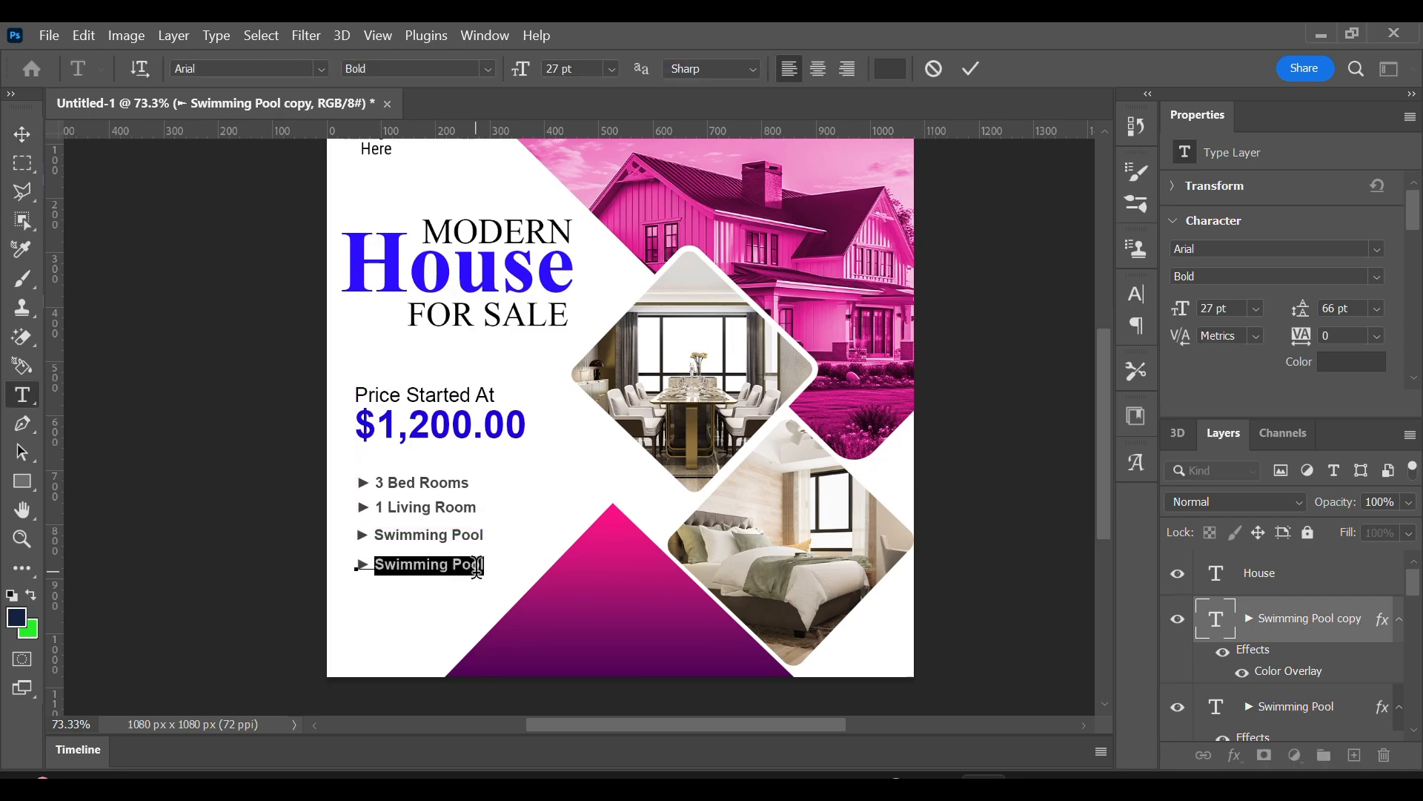
text(Guest)
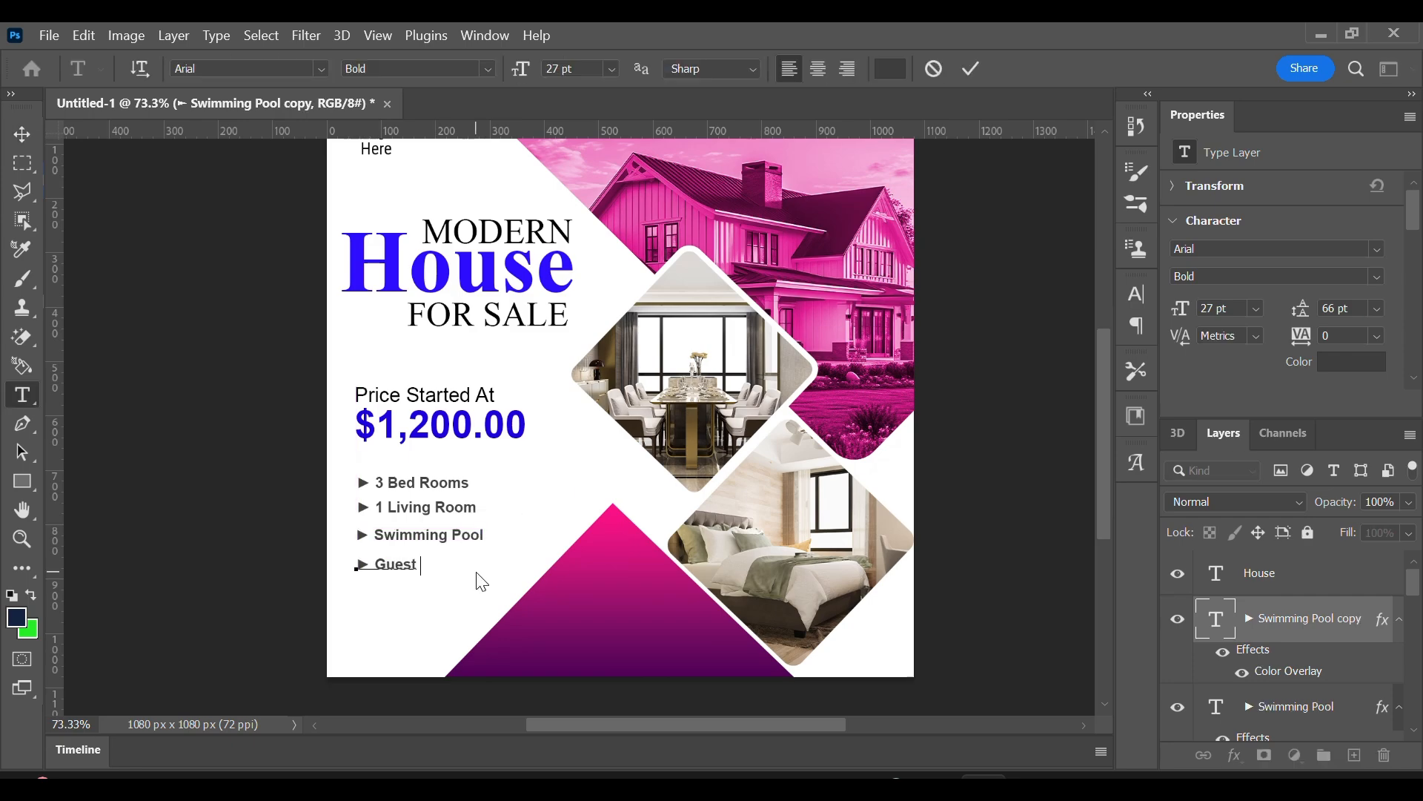
click(971, 68)
key(v)
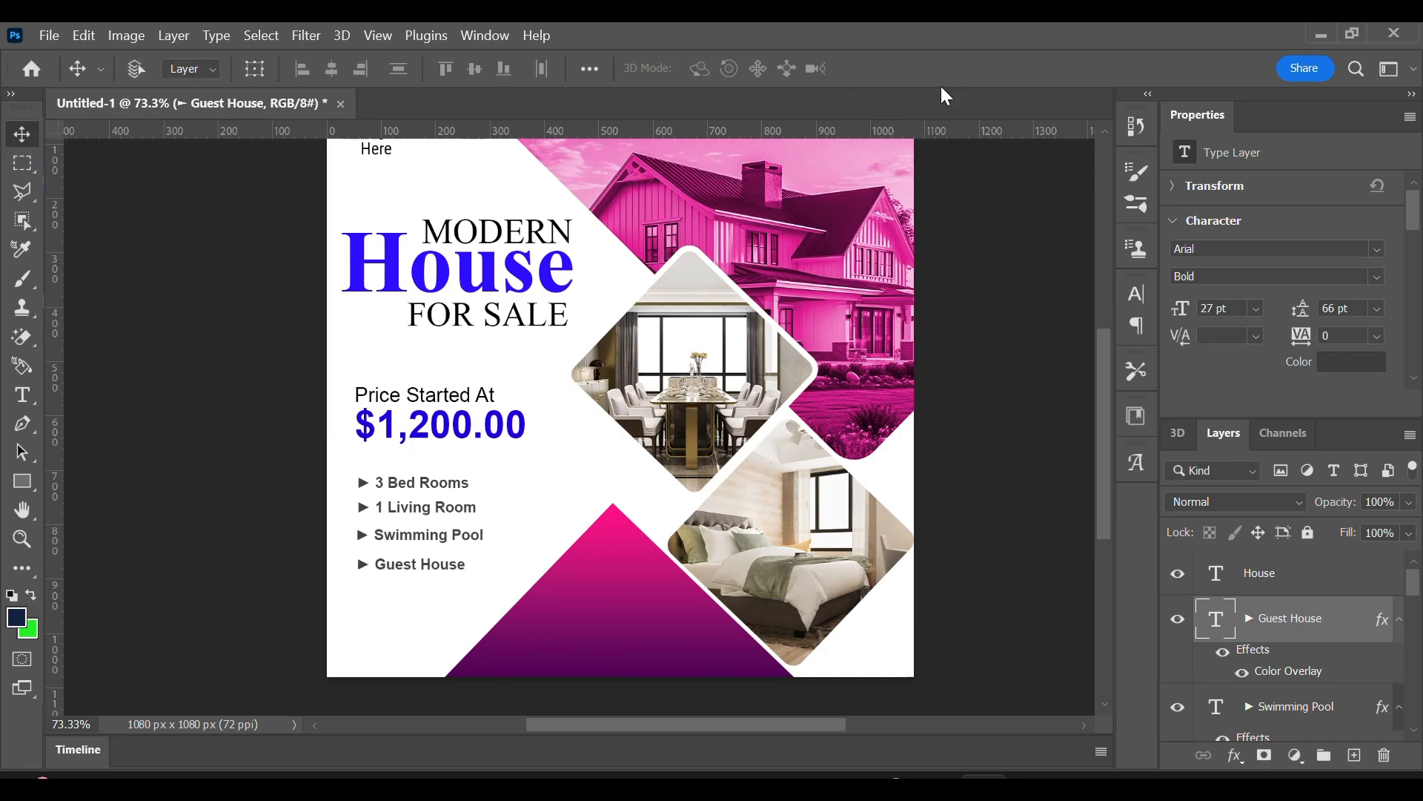
Draw a rectangle about 201 by 65 px inside the pink-purple triangle and round its corners to 26 px.
scroll(445, 311, down, 2)
click(23, 481)
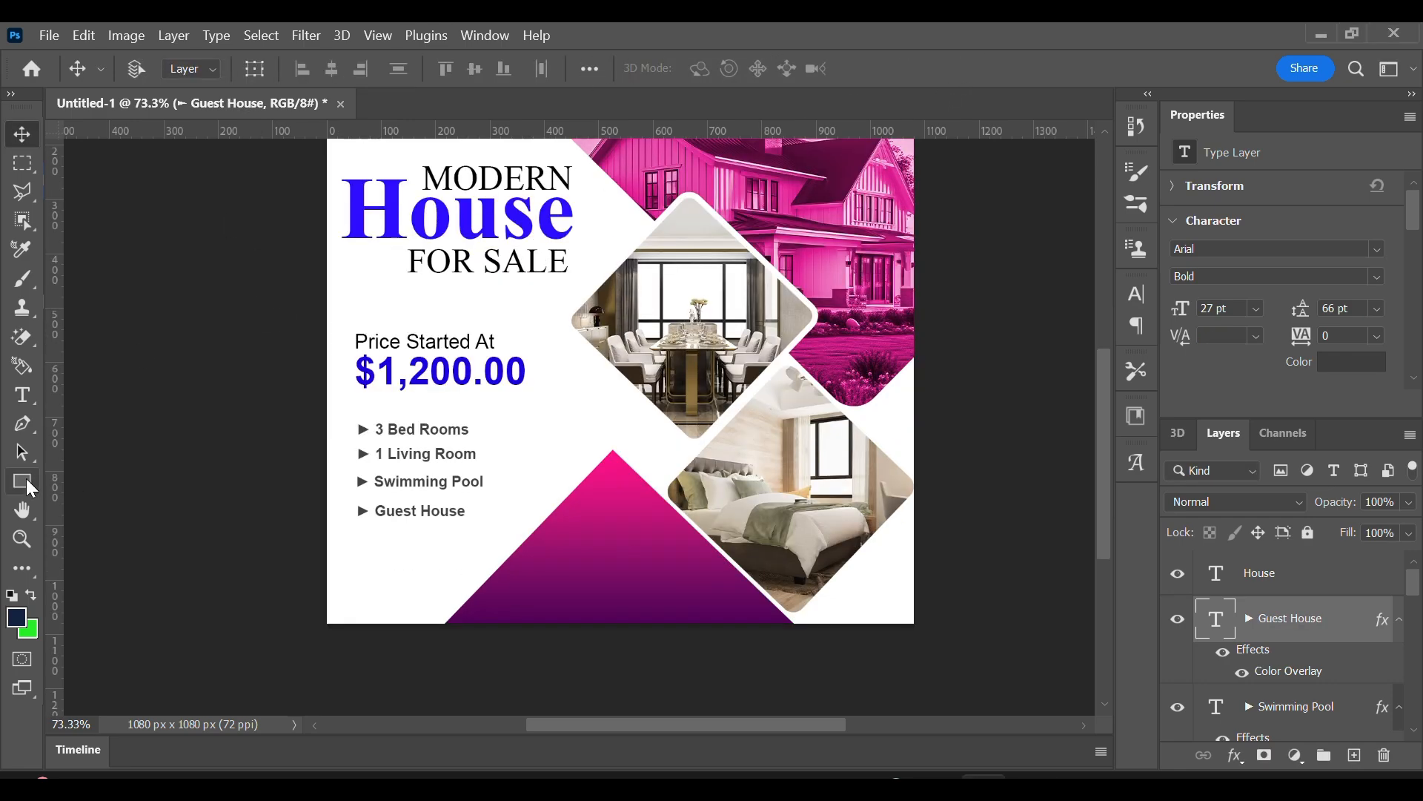
drag(567, 539, 675, 574)
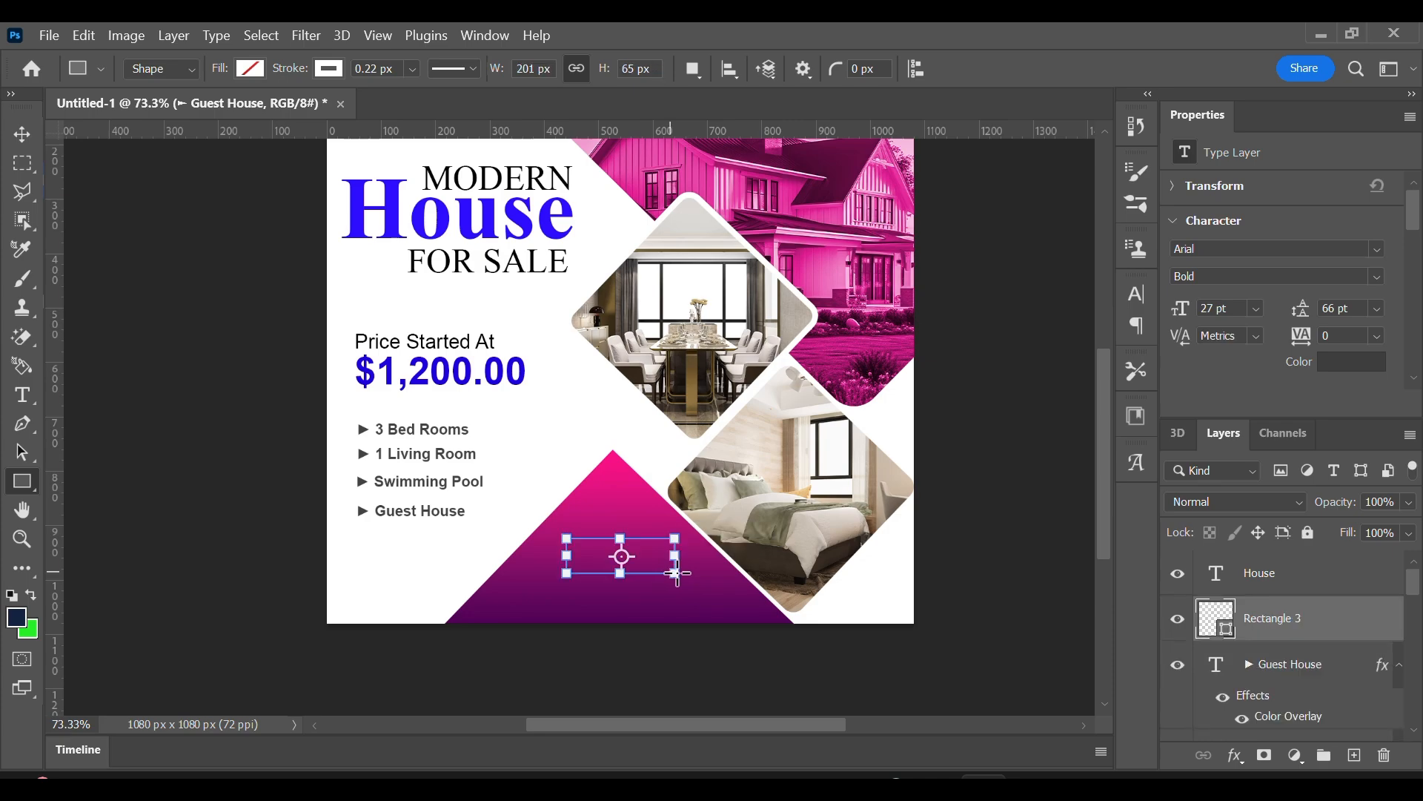
scroll(1258, 353, down, 3)
scroll(1258, 352, down, 1)
drag(1217, 362, 1236, 363)
Fill the rounded rectangle in the triangle with white and remove its stroke.
click(250, 69)
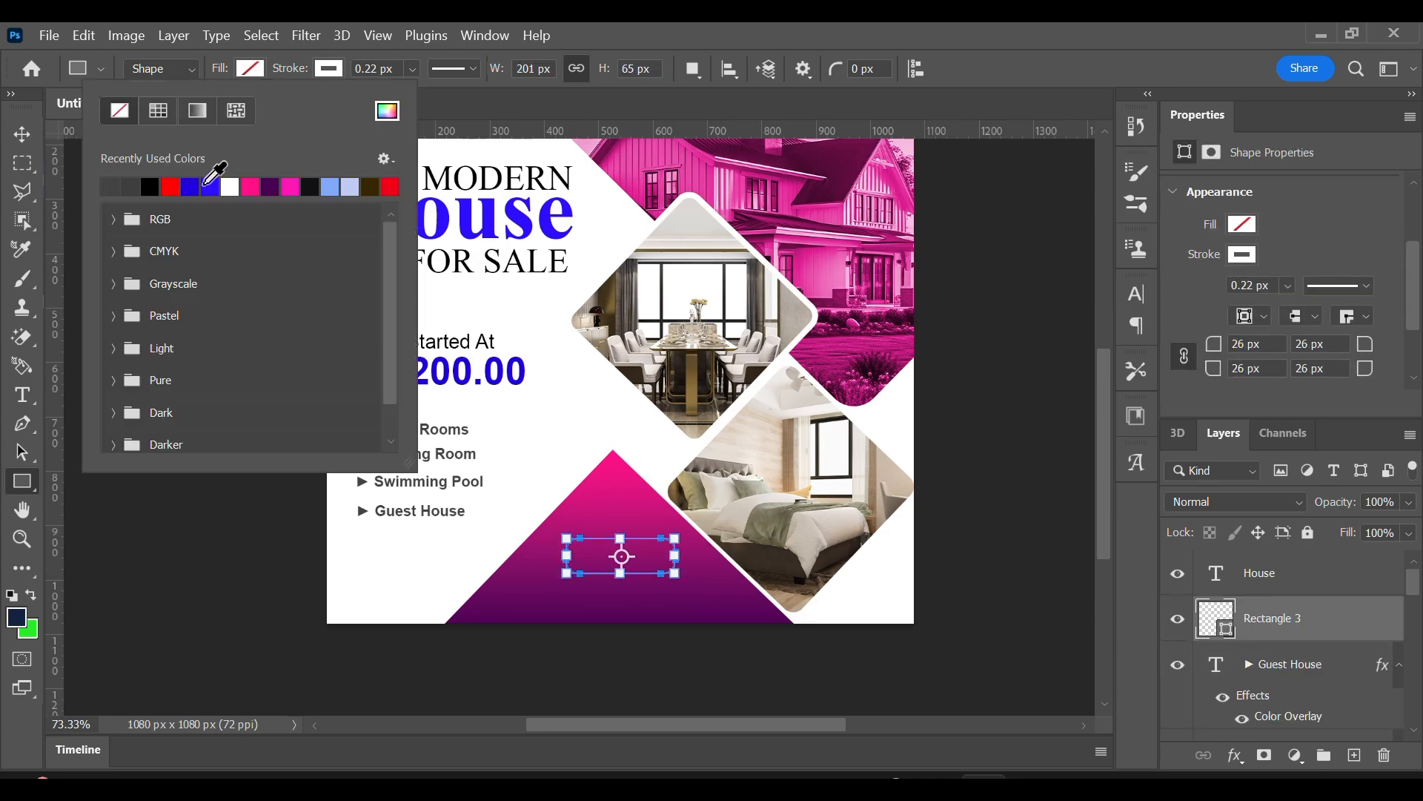
click(222, 187)
click(328, 69)
click(199, 110)
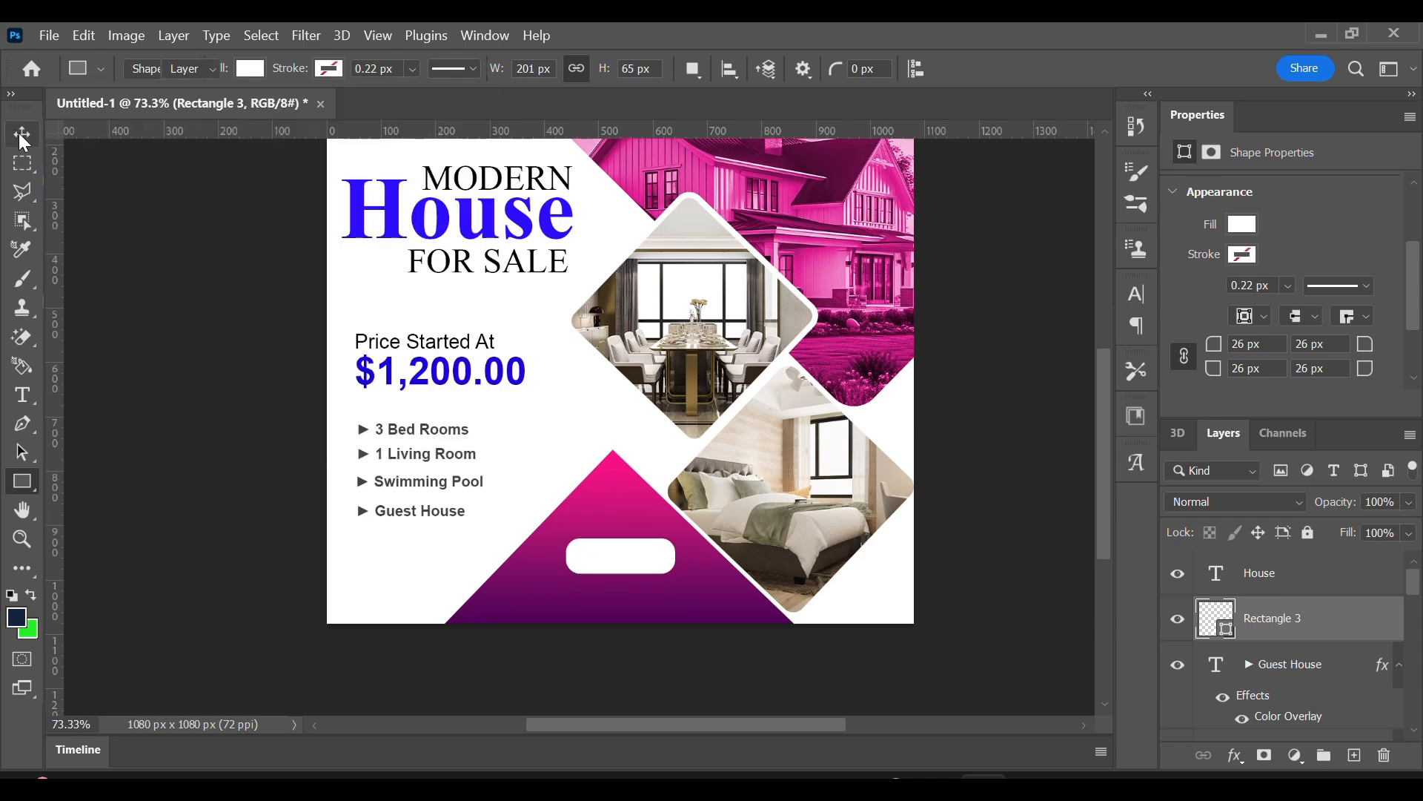
click(22, 134)
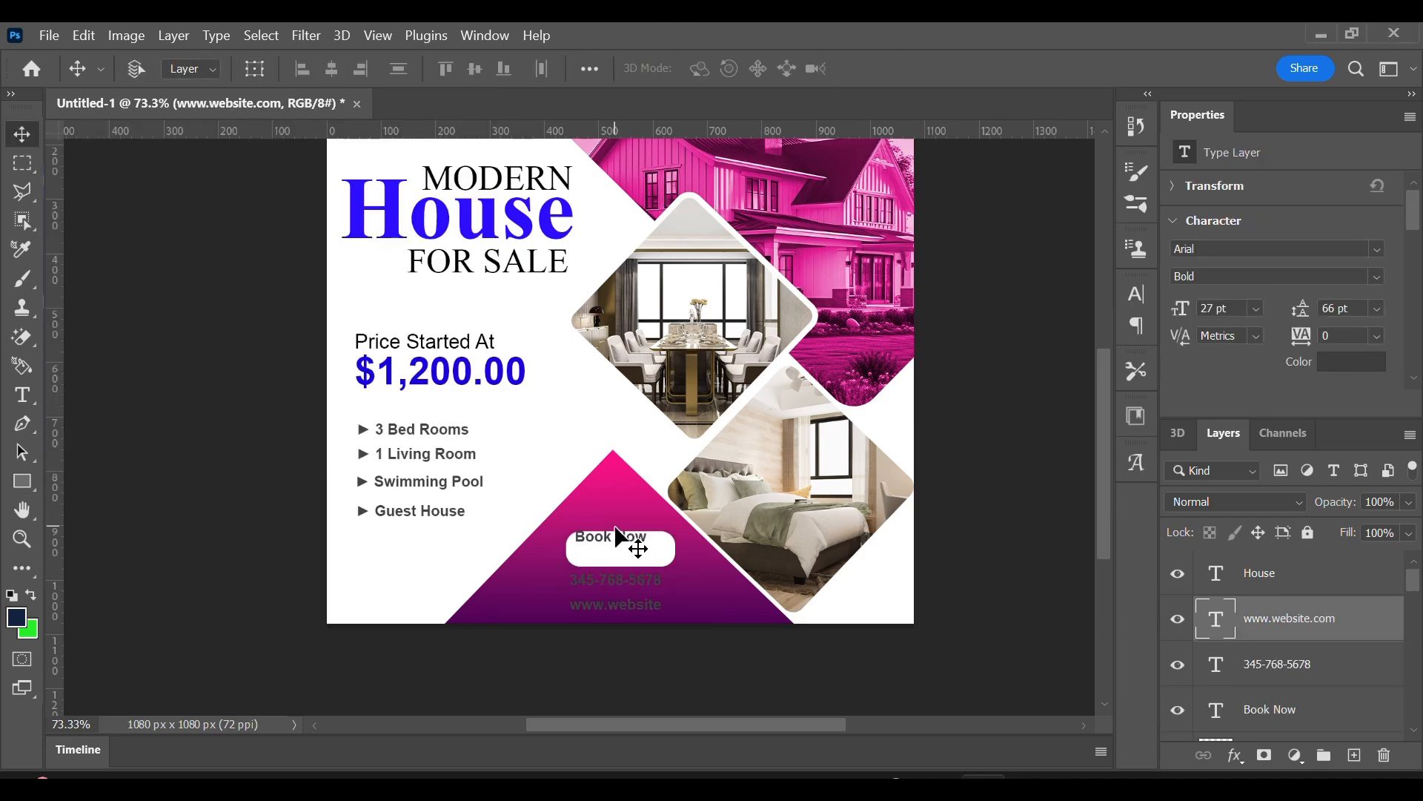
Move the "Book Now" text onto the white rounded rectangle and colour it black.
right_click(619, 539)
click(636, 546)
drag(626, 535, 637, 545)
double_click(636, 545)
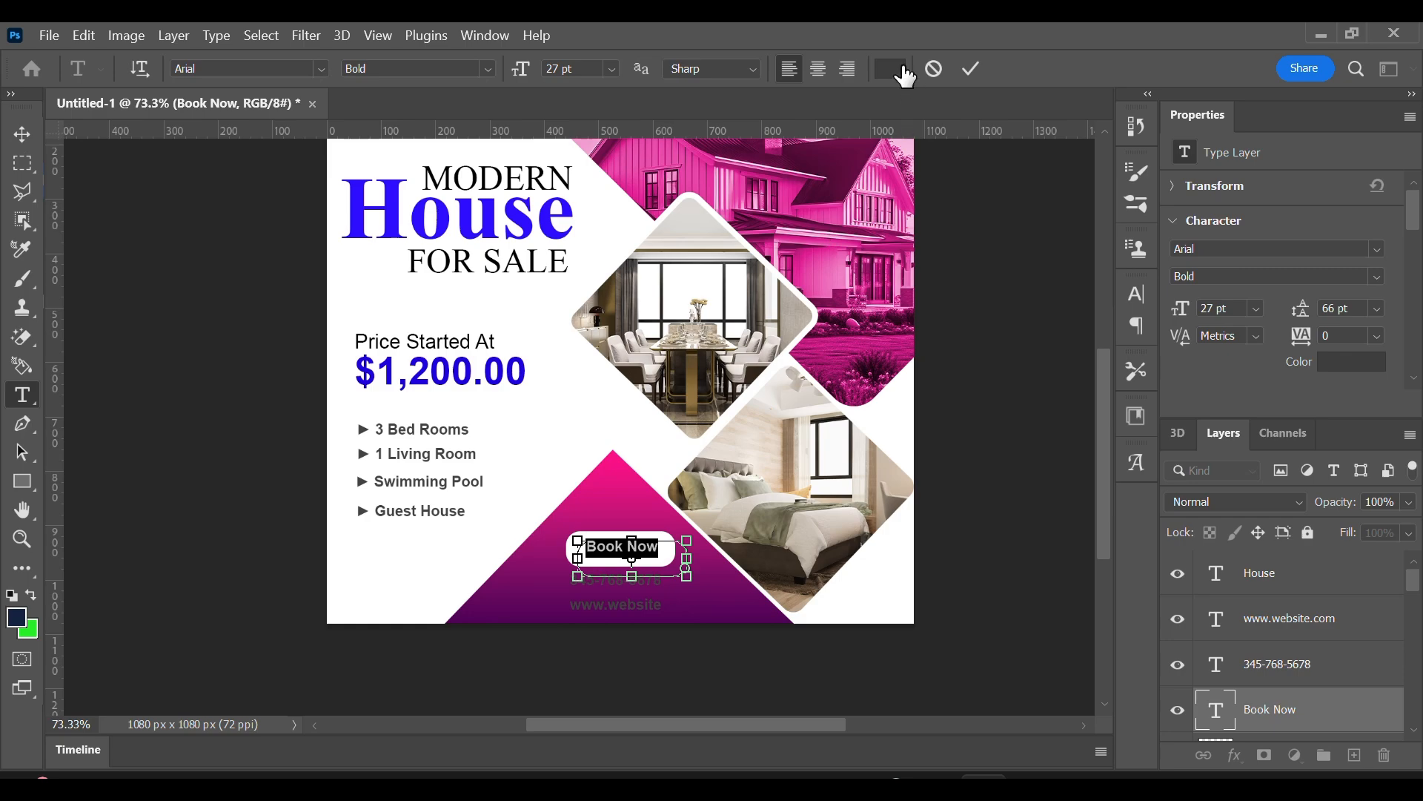
click(899, 69)
drag(834, 582, 756, 673)
click(1270, 364)
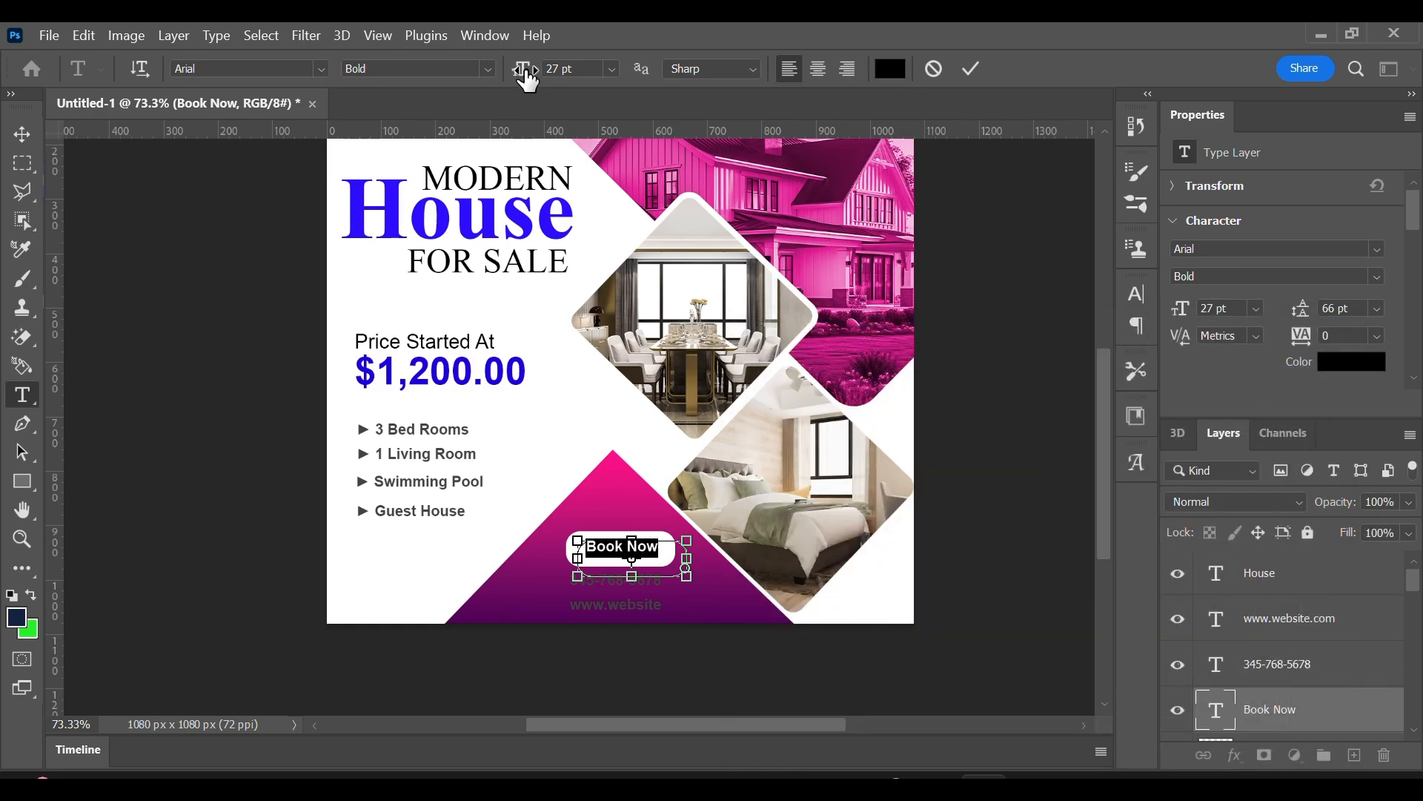
Enlarge the "Book Now" text to 35 pt and centre it on the white button.
drag(525, 71, 537, 71)
click(970, 69)
key(v)
drag(611, 548, 603, 550)
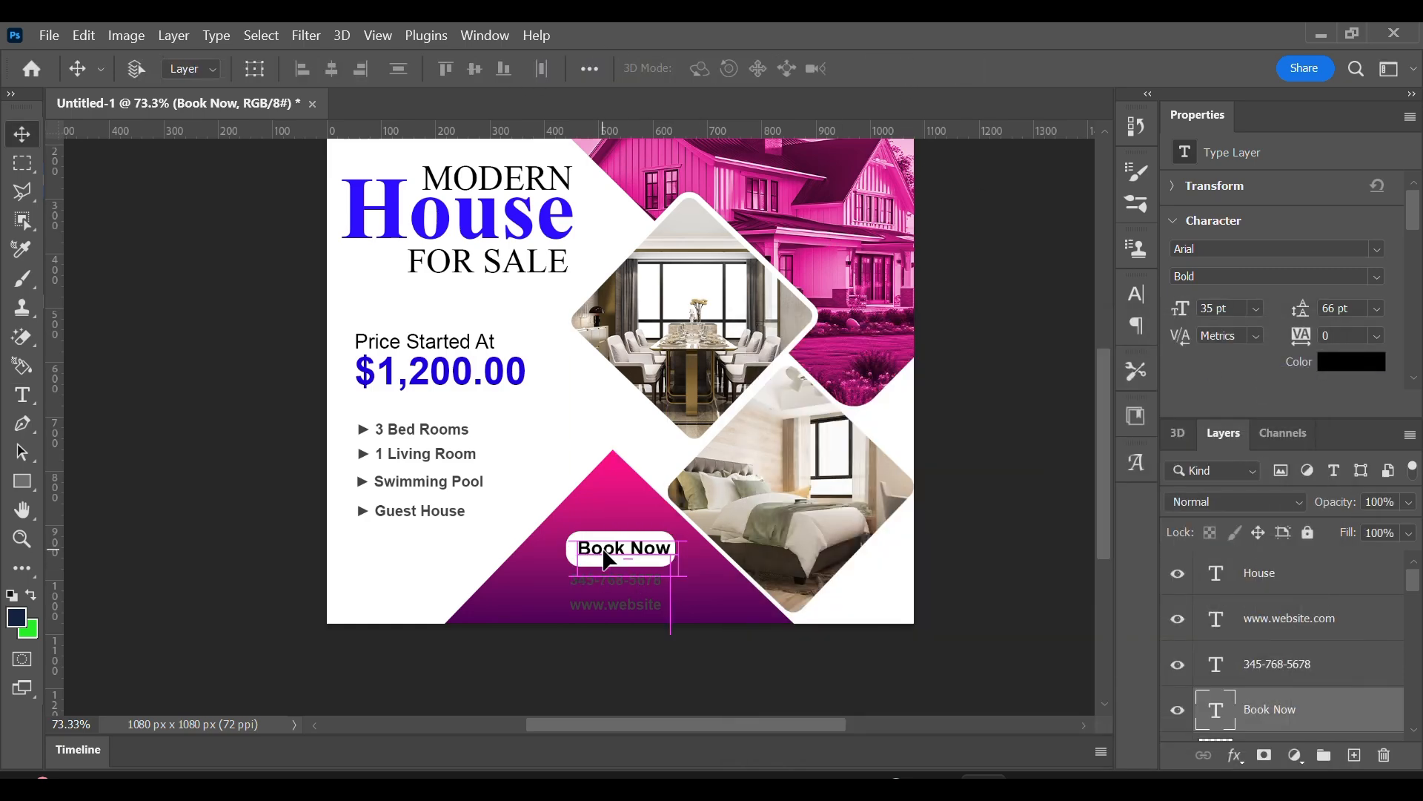
double_click(614, 581)
right_click(614, 582)
click(997, 239)
click(970, 69)
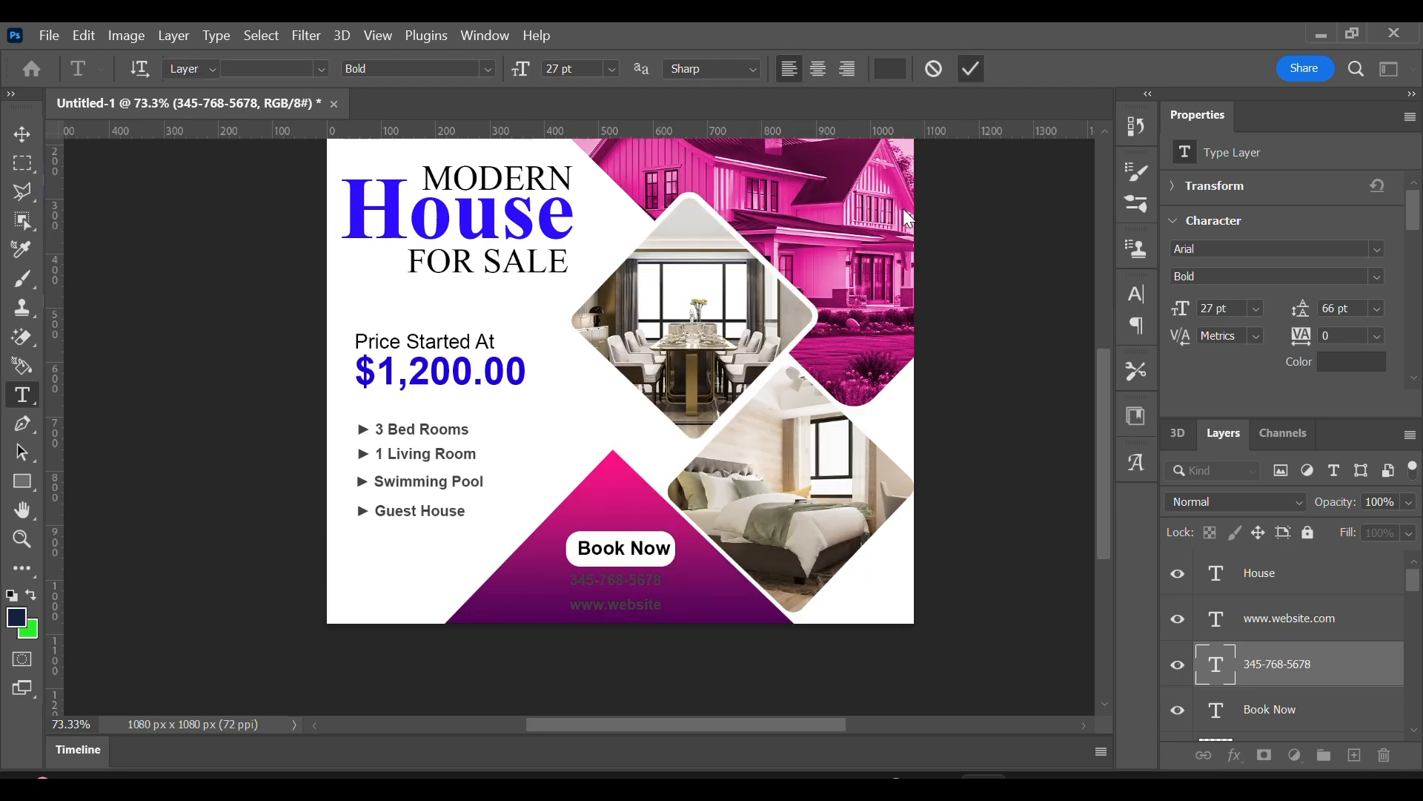
Try black 000000 on the phone number beneath the button and settle on white ffffff.
double_click(614, 582)
click(890, 69)
text(000000)
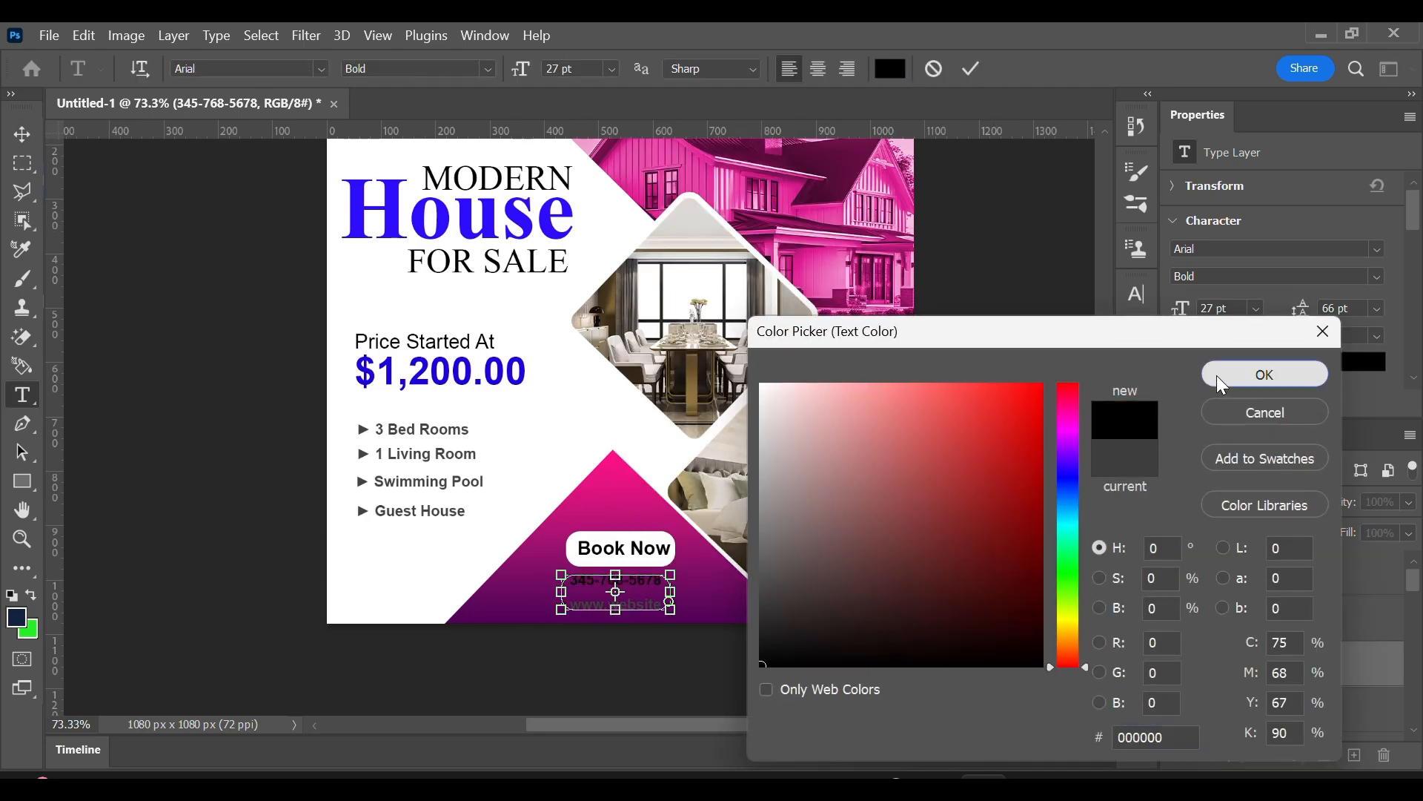
click(1222, 384)
click(889, 69)
text(ffffff)
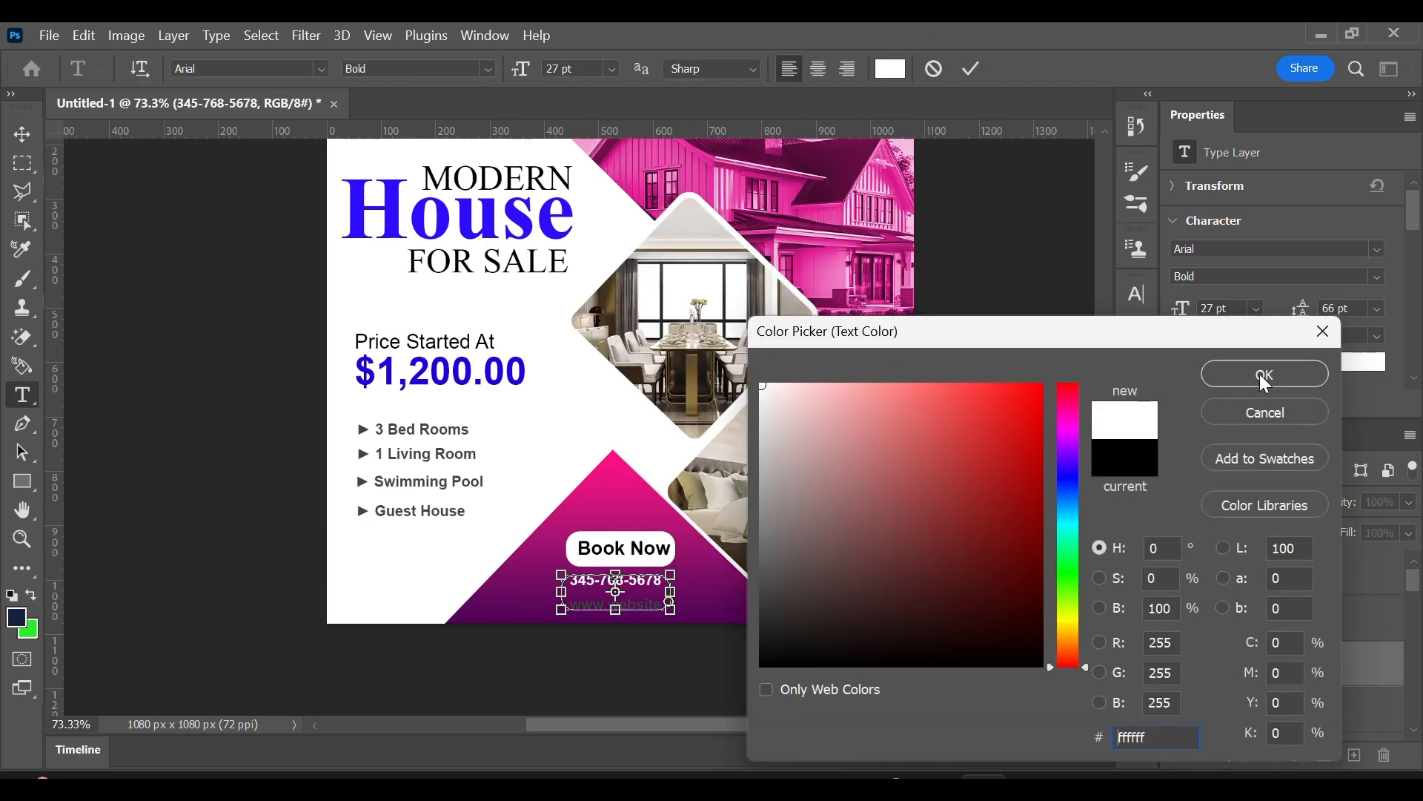
click(1264, 383)
Enlarge the phone number to 41 pt and adjust it to fit on one line beneath the button.
drag(521, 69, 531, 71)
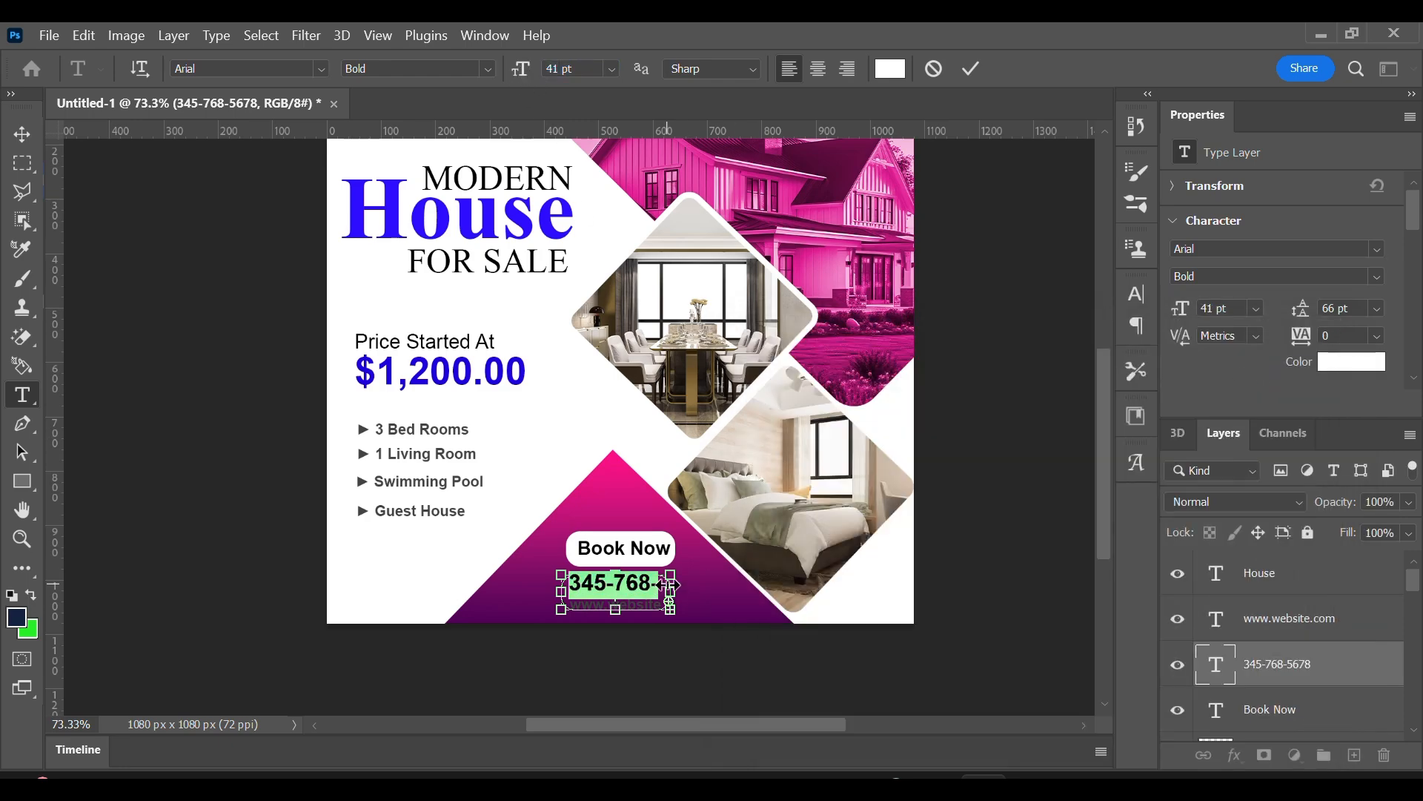
drag(671, 586, 639, 582)
click(964, 69)
key(v)
double_click(642, 605)
click(890, 69)
drag(813, 427, 760, 383)
click(1250, 382)
drag(670, 616, 725, 616)
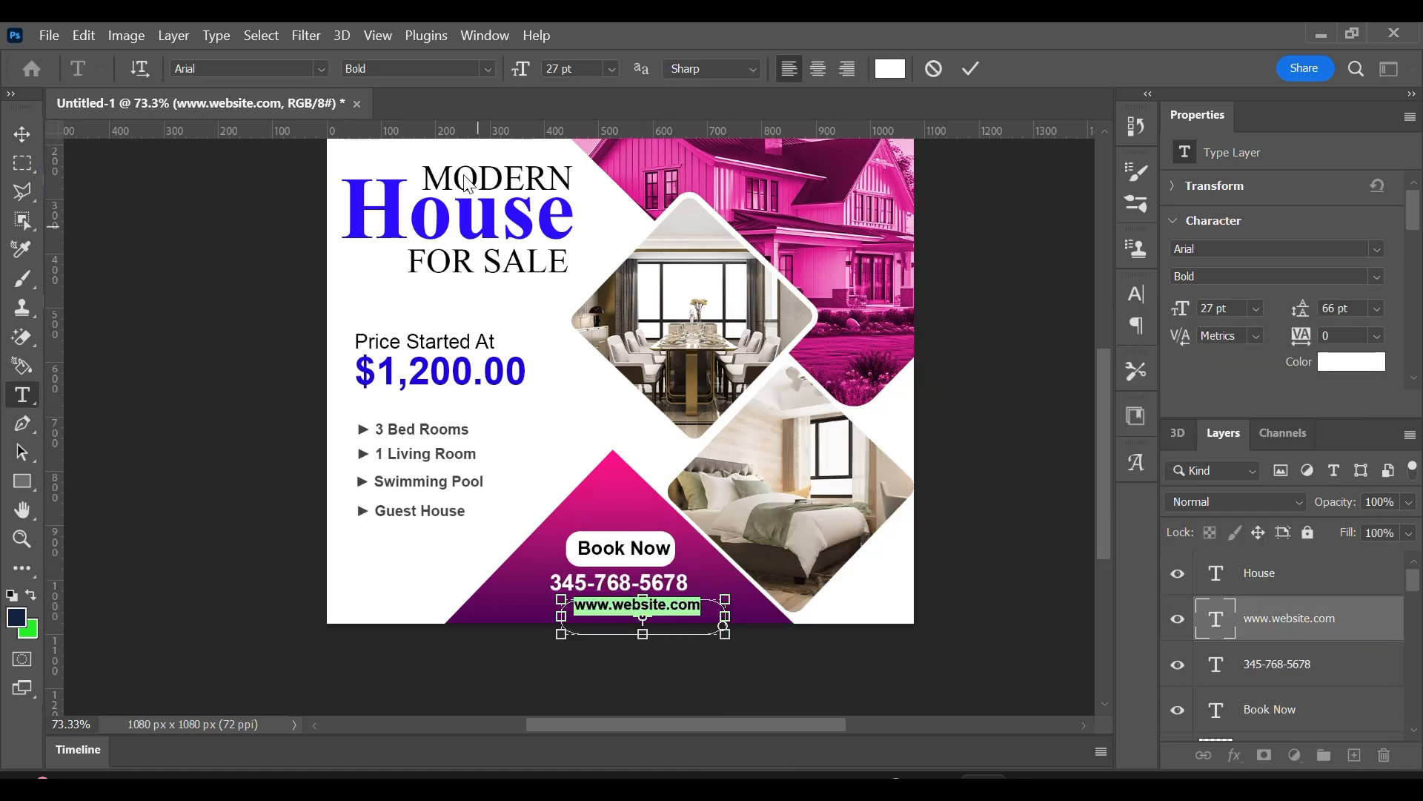
Set the website address to Regular style and centre it beneath the phone number.
click(484, 69)
click(474, 159)
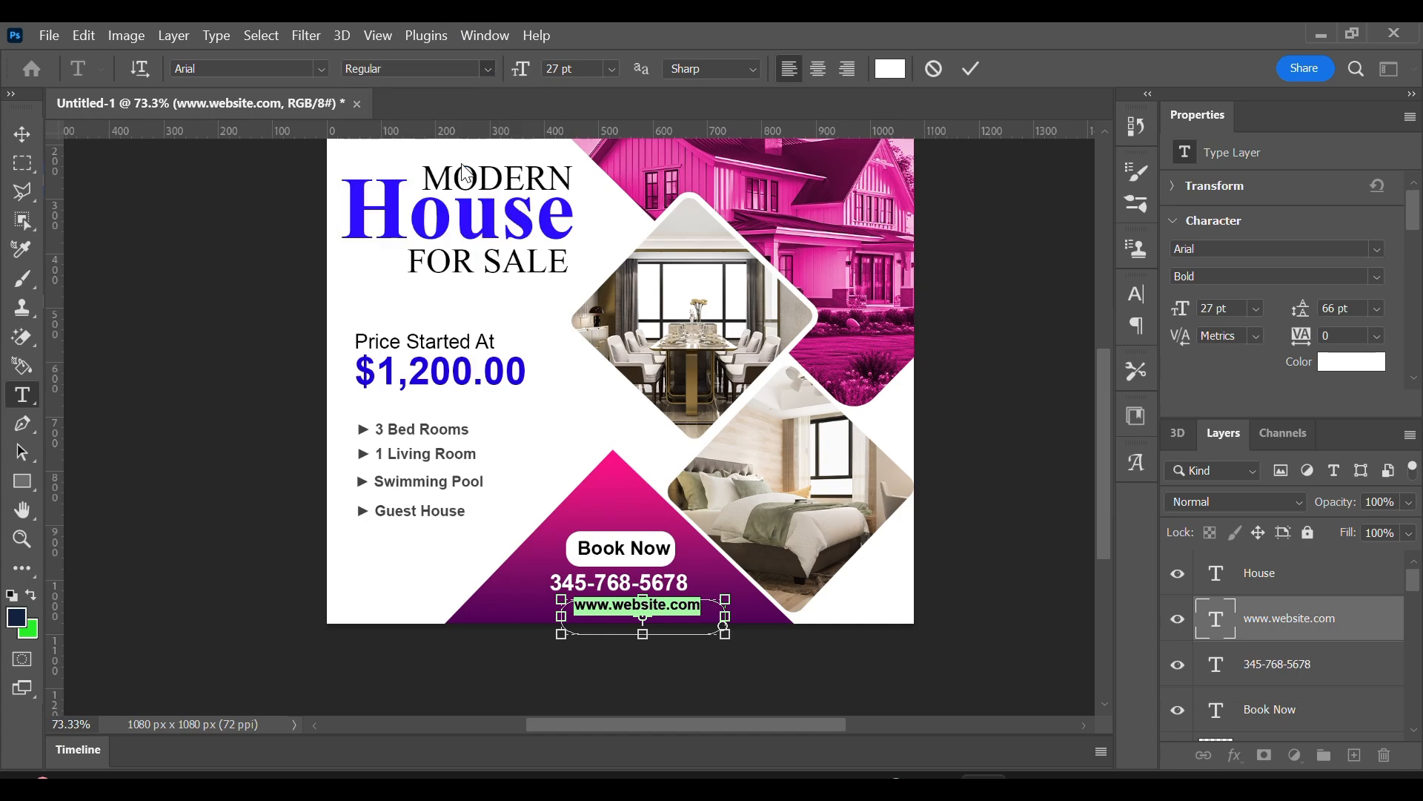
click(972, 69)
key(v)
drag(672, 578, 629, 579)
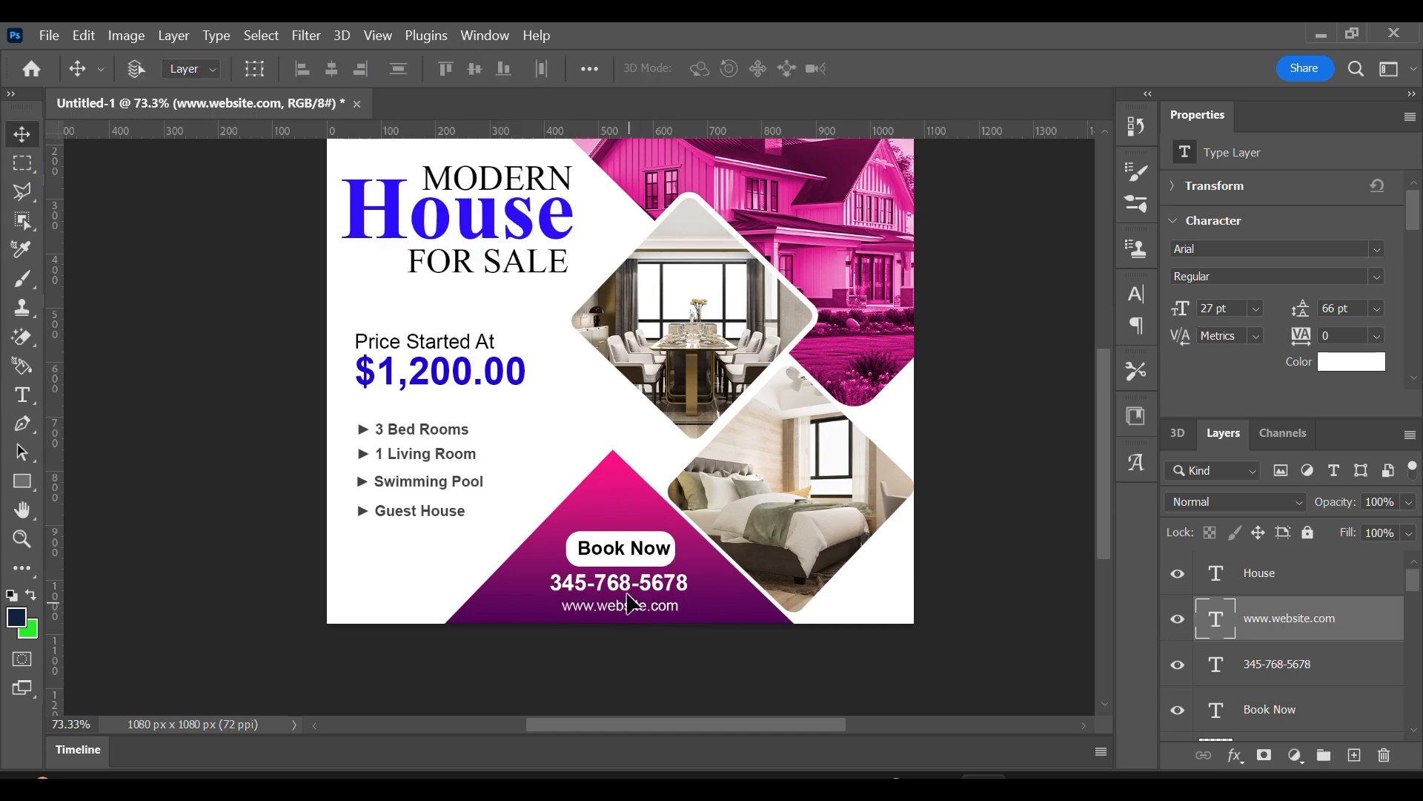
Shift the "Book Now" button and the phone number upward to open more space above the website address.
click(624, 546)
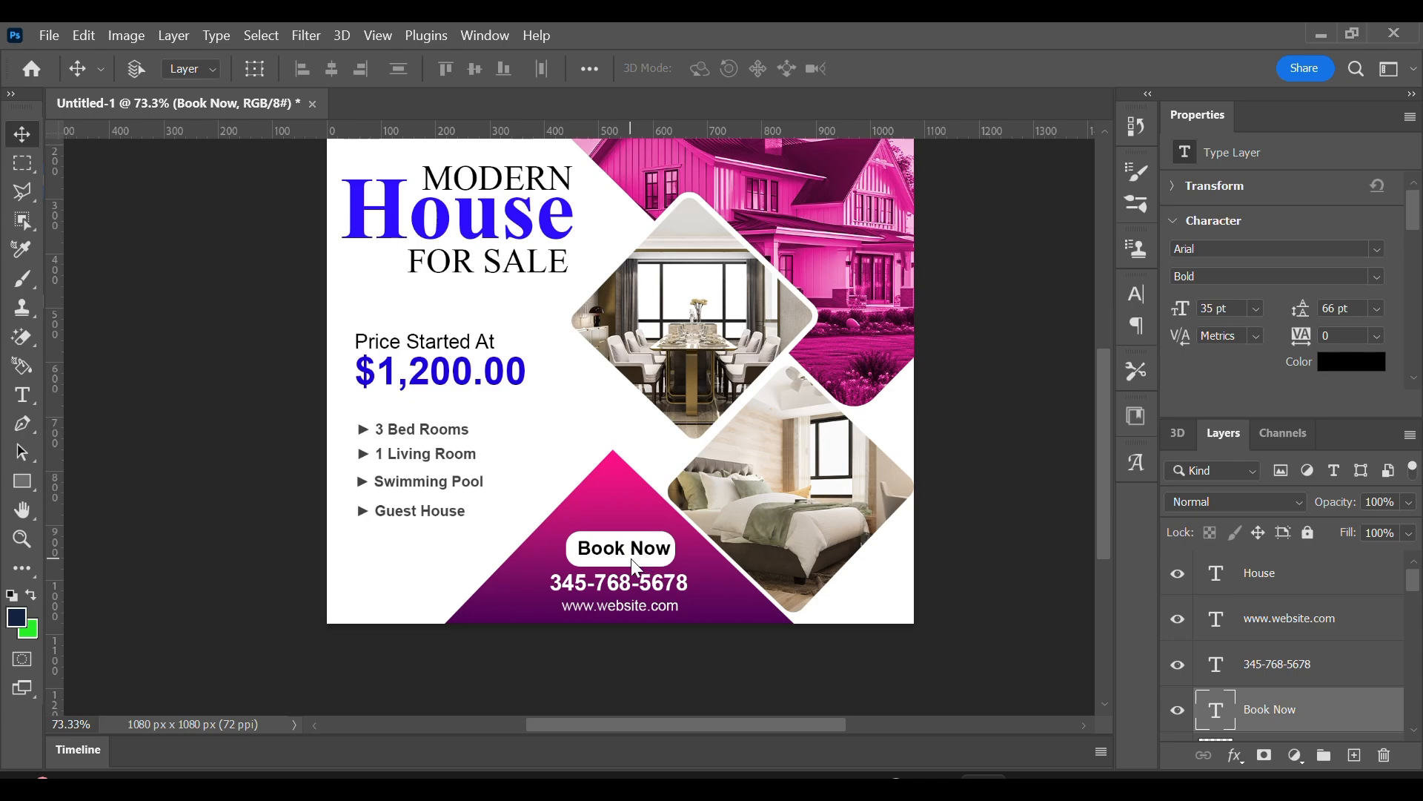
shift+click(632, 559)
drag(630, 547, 646, 613)
right_click(641, 583)
click(650, 592)
right_click(644, 606)
click(657, 623)
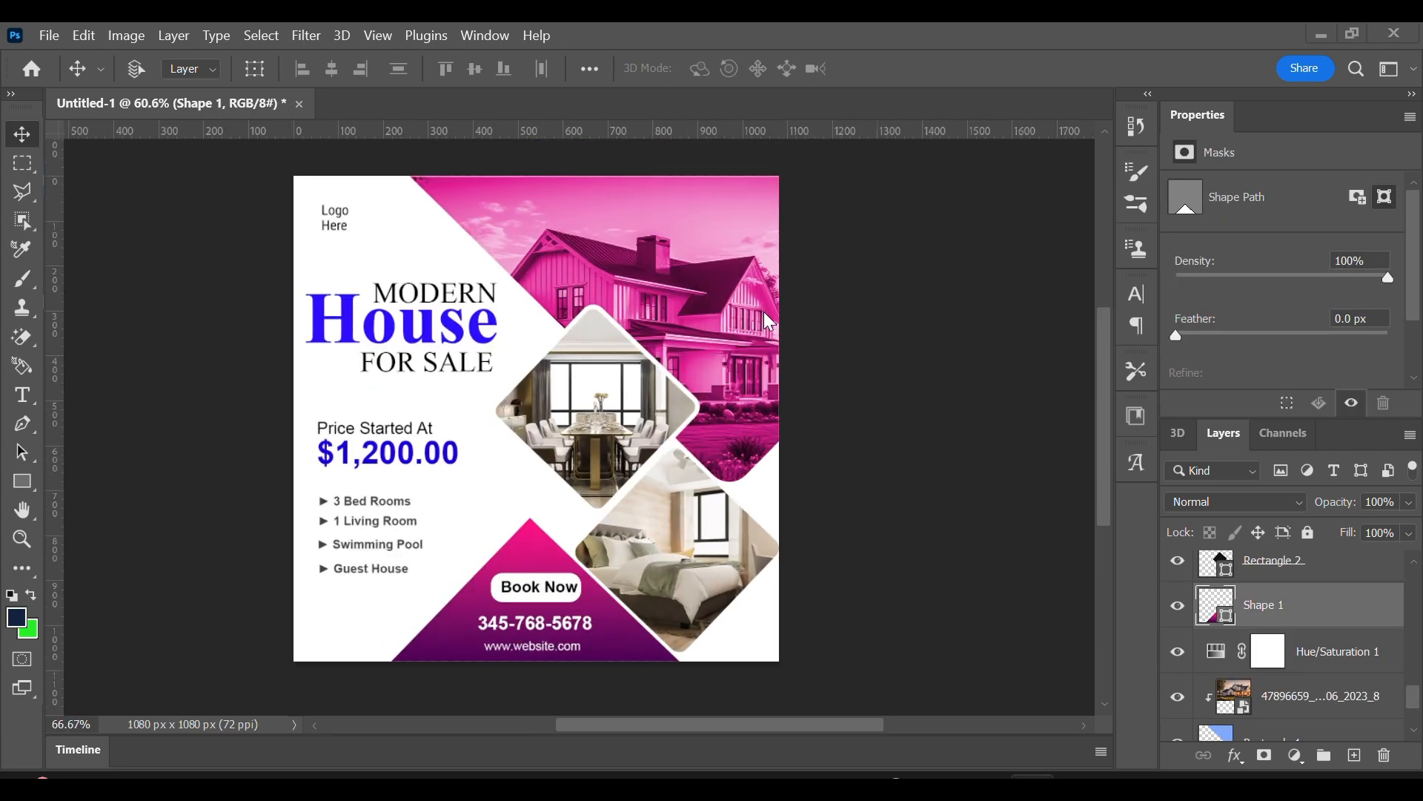
Review the post's overall layout, photos and text at several zoom levels.
scroll(763, 311, up, 2)
scroll(728, 372, down, 1)
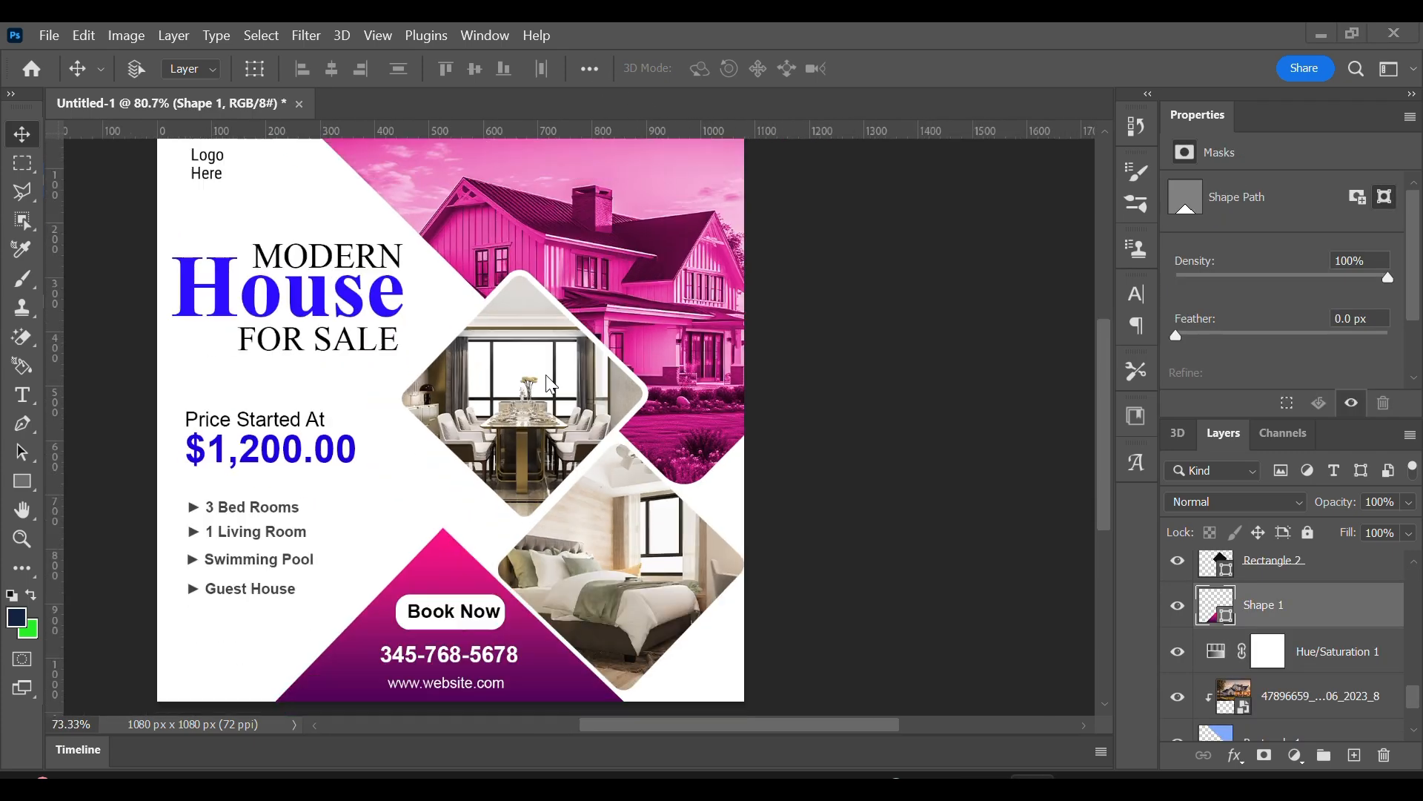
scroll(549, 379, down, 1)
drag(580, 429, 674, 443)
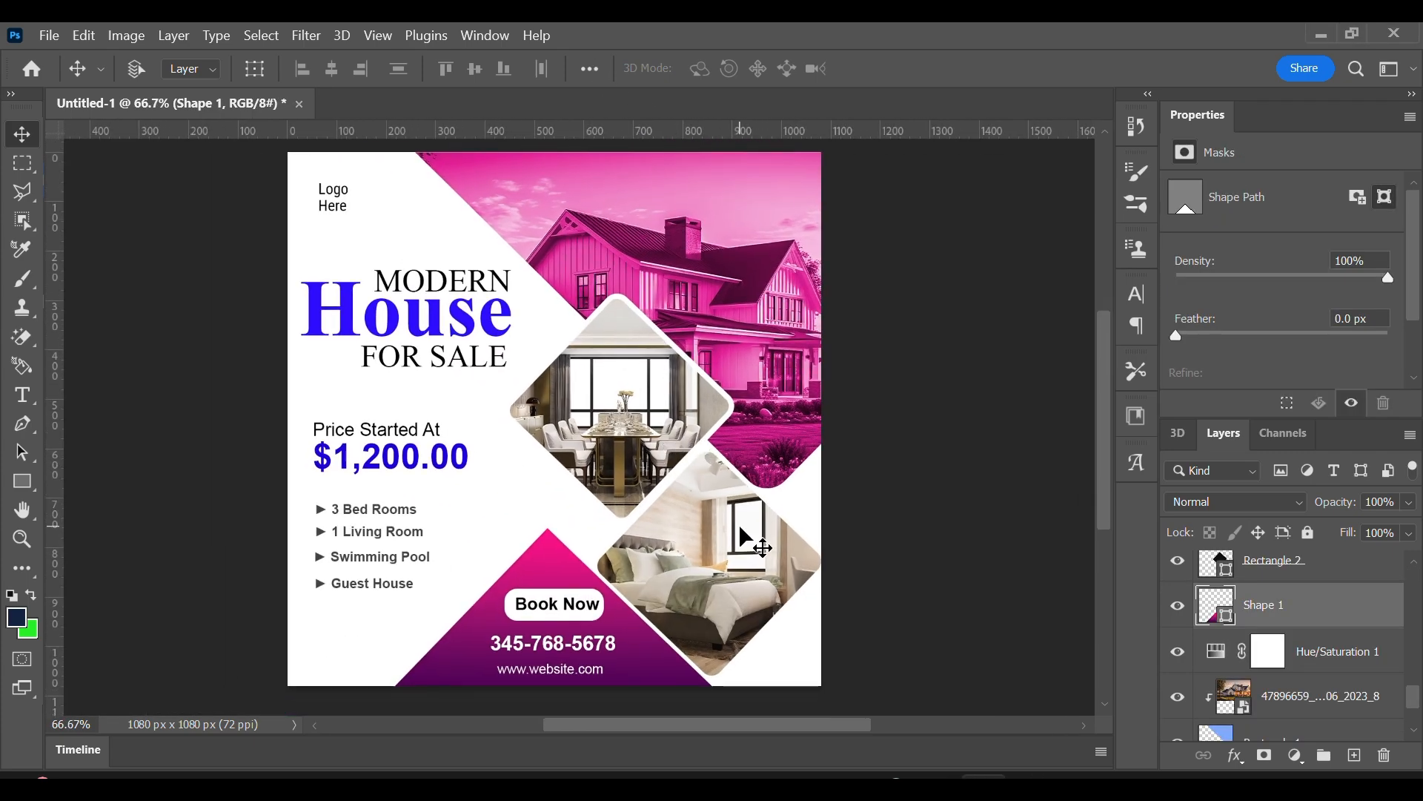
scroll(745, 533, up, 3)
scroll(1301, 660, down, 2)
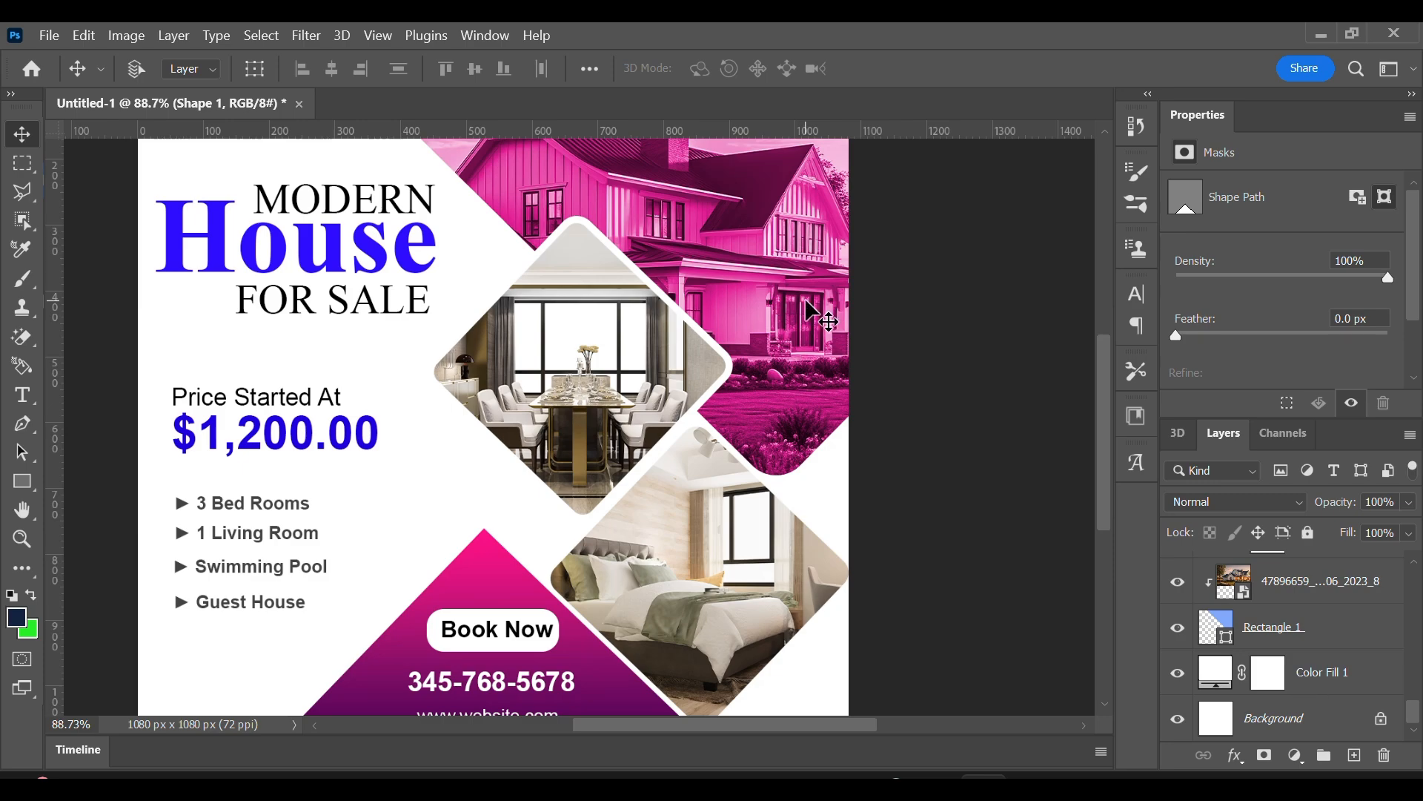
scroll(778, 509, up, 3)
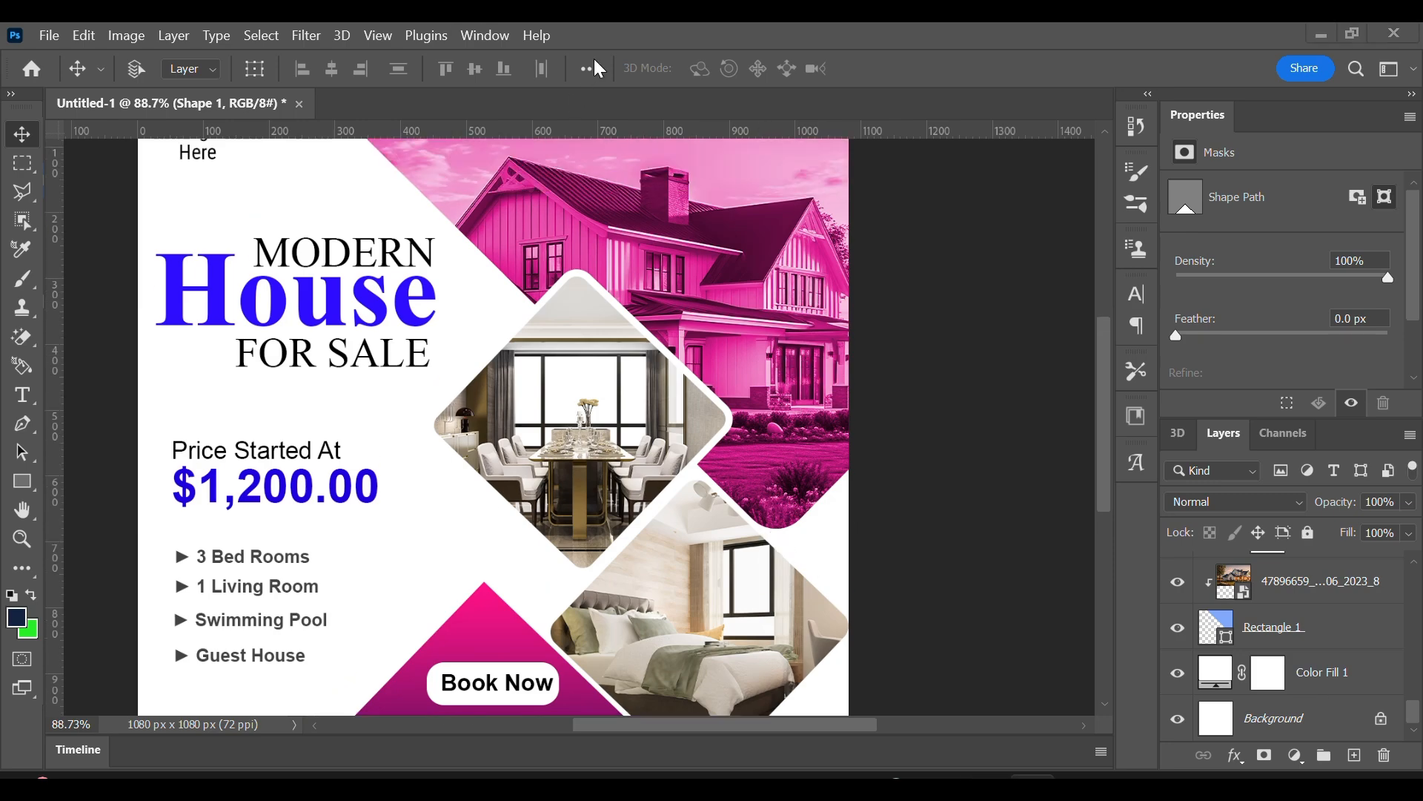